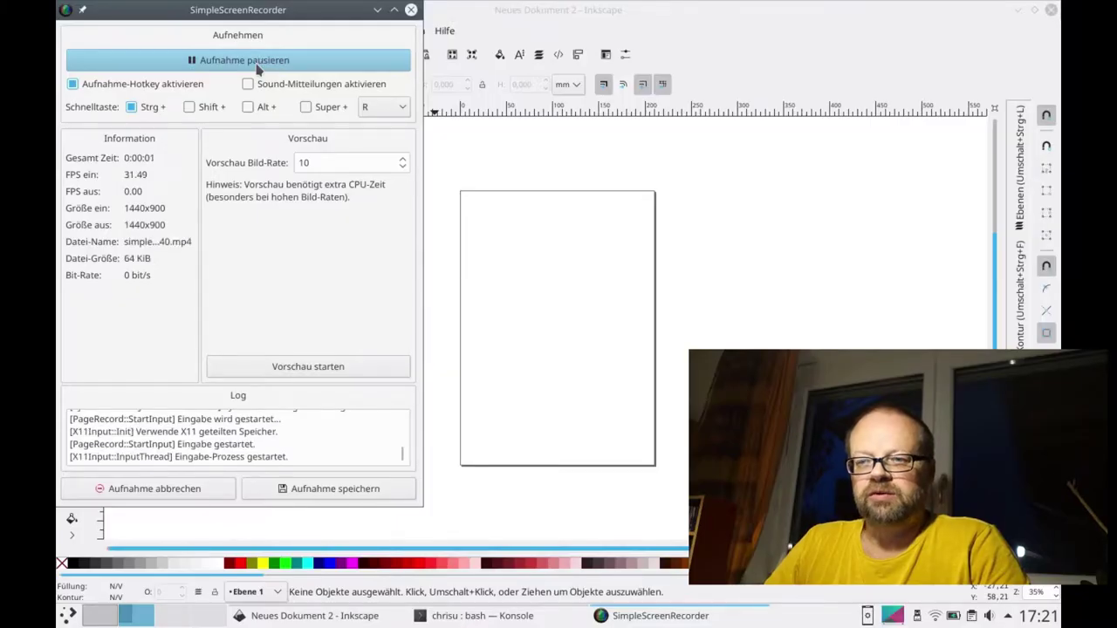
Raise the Inkscape window and scroll the new document's blank A4 page into view
{"action": "left_click", "coordinate": [519, 9]}
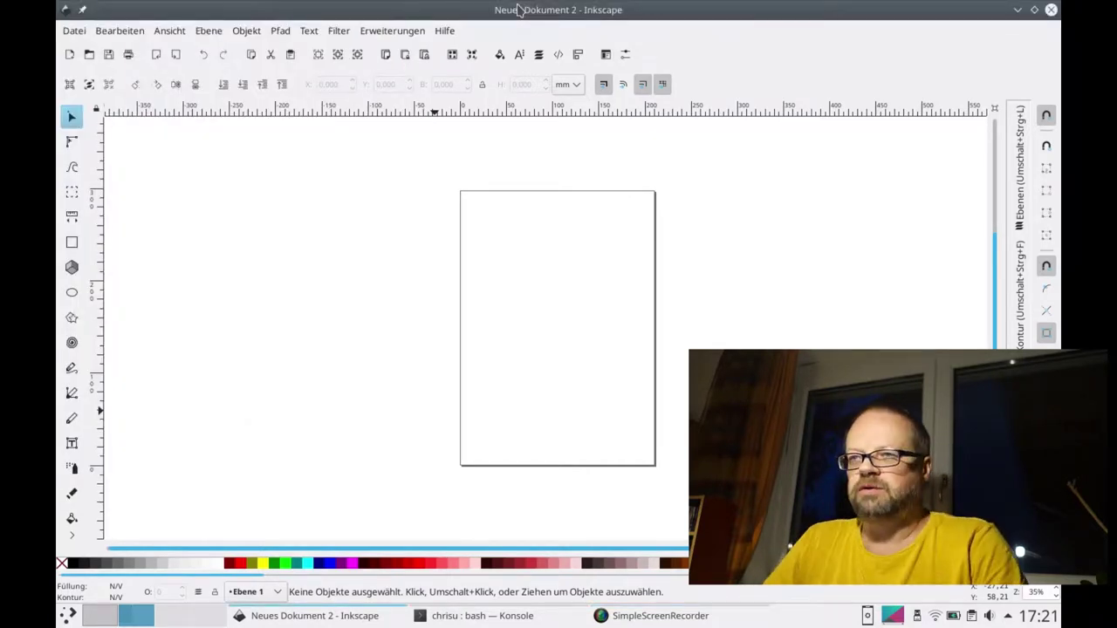
{"action": "scroll", "coordinate": [504, 244], "scroll_direction": "right", "scroll_amount": 5}
{"action": "scroll", "coordinate": [502, 246], "scroll_direction": "right", "scroll_amount": 1}
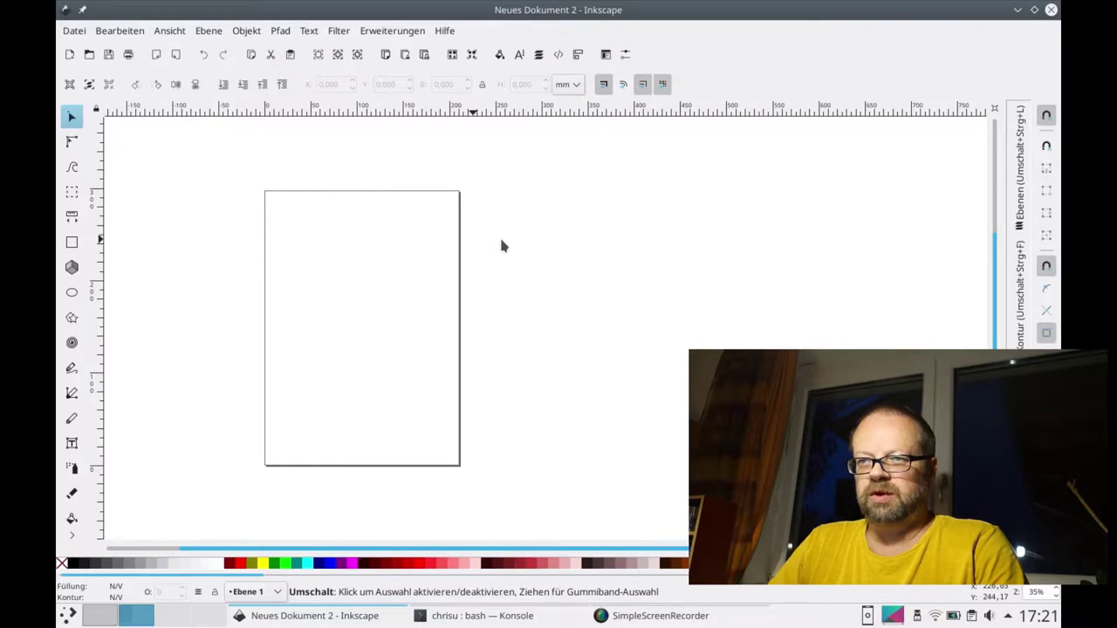
{"action": "scroll", "coordinate": [502, 246], "scroll_direction": "up", "scroll_amount": 1}
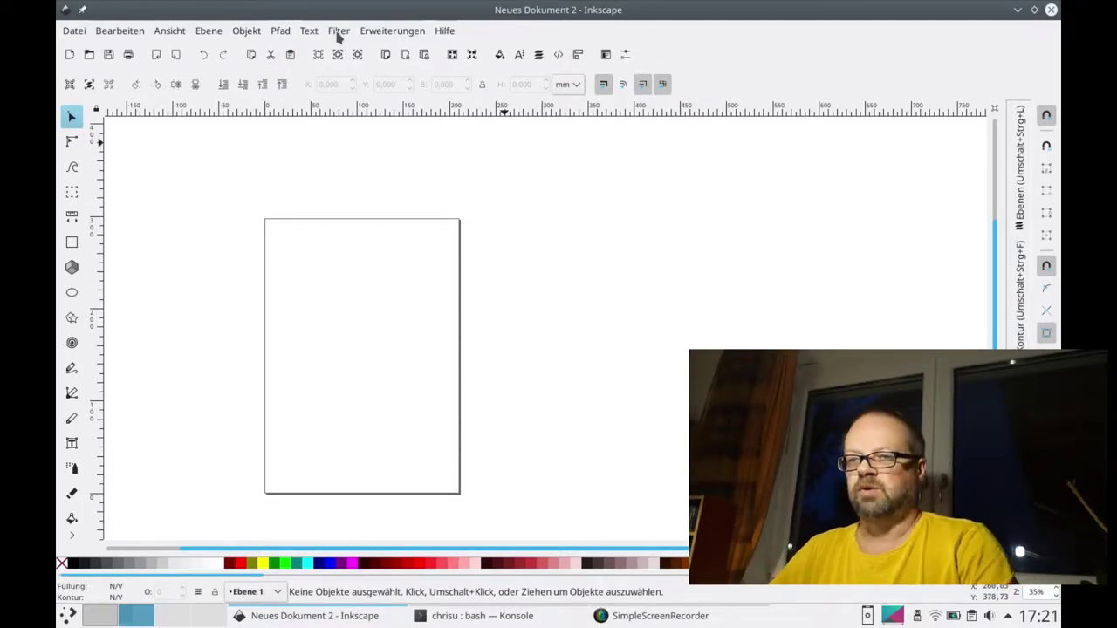
Run Tabbed Box Maker in millimetres with height 95 and box type 'One side open (LxW)'
{"action": "left_click", "coordinate": [378, 33]}
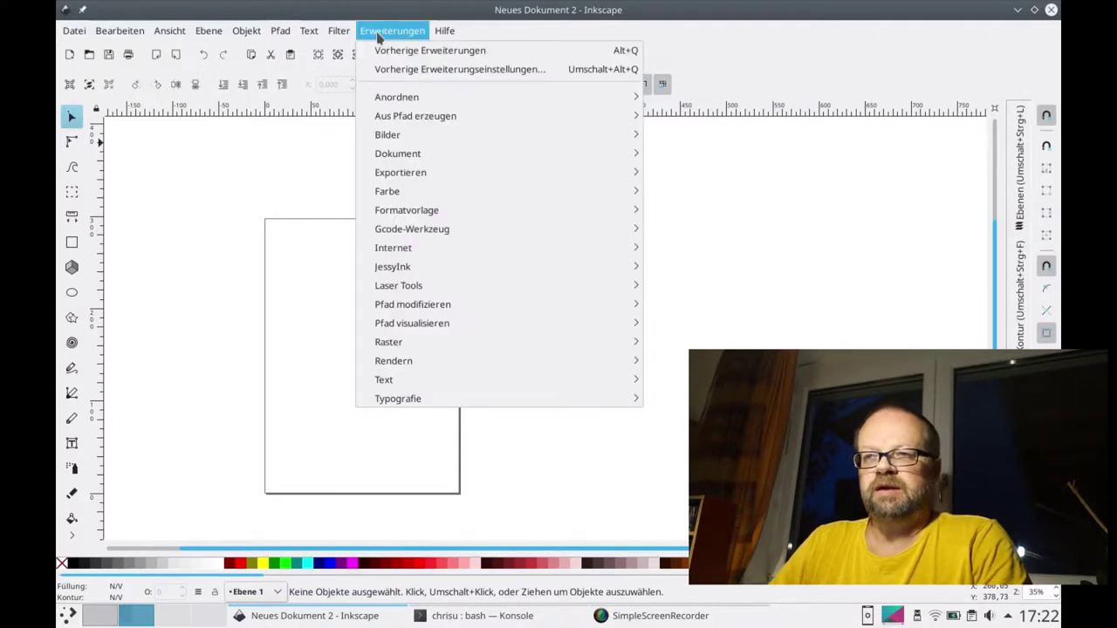
{"action": "mouse_move", "coordinate": [399, 285]}
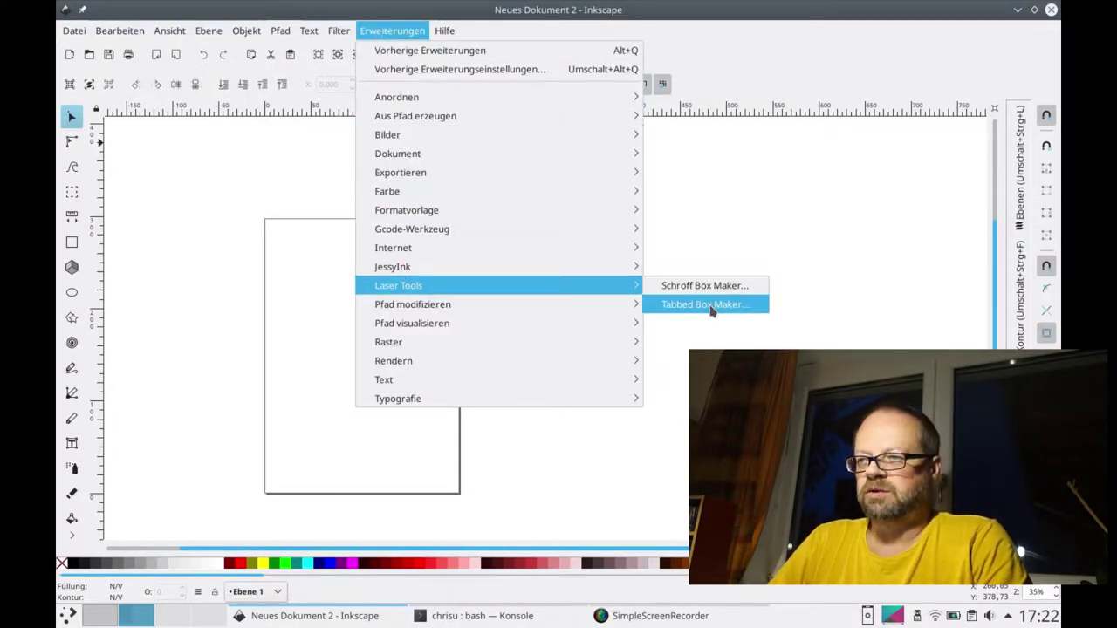
{"action": "left_click", "coordinate": [712, 305]}
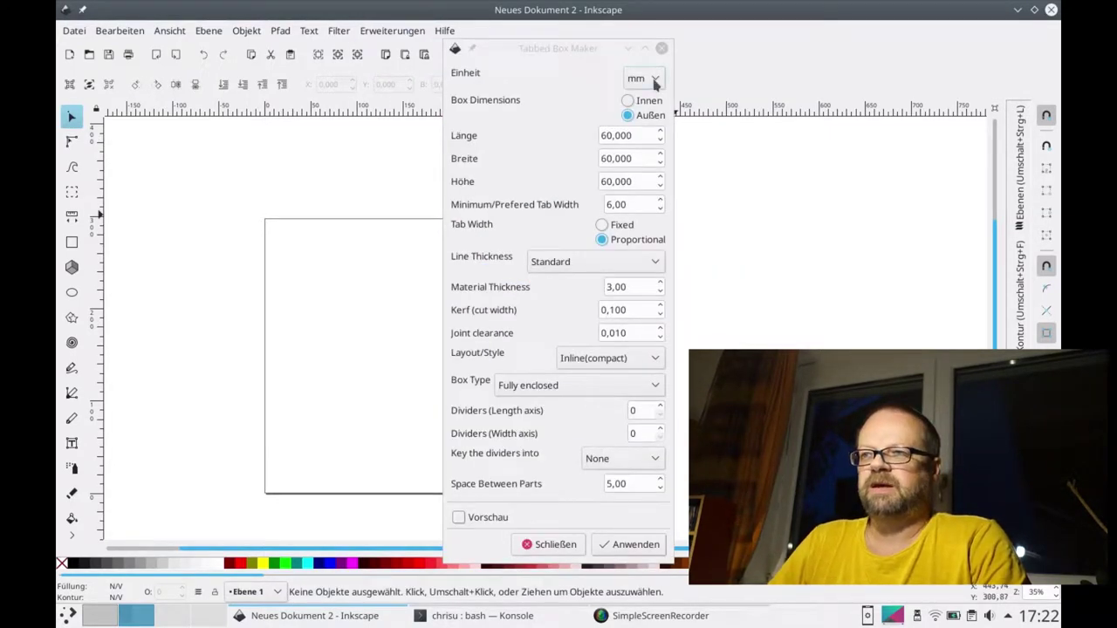
{"action": "left_click", "coordinate": [654, 79]}
{"action": "left_click", "coordinate": [654, 80]}
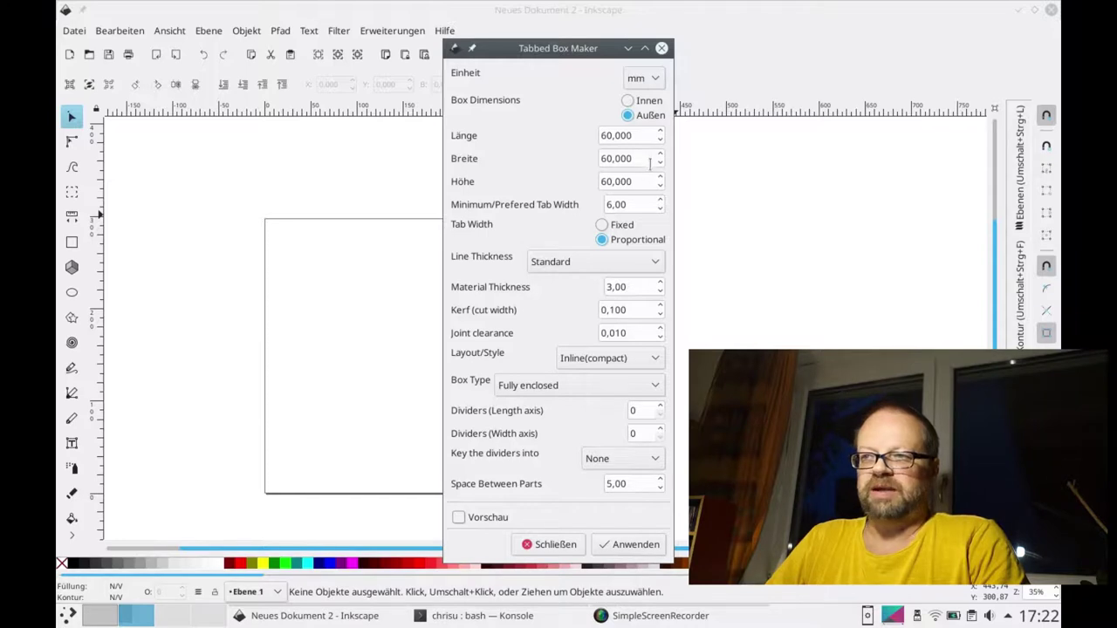
{"action": "type", "text": "95"}
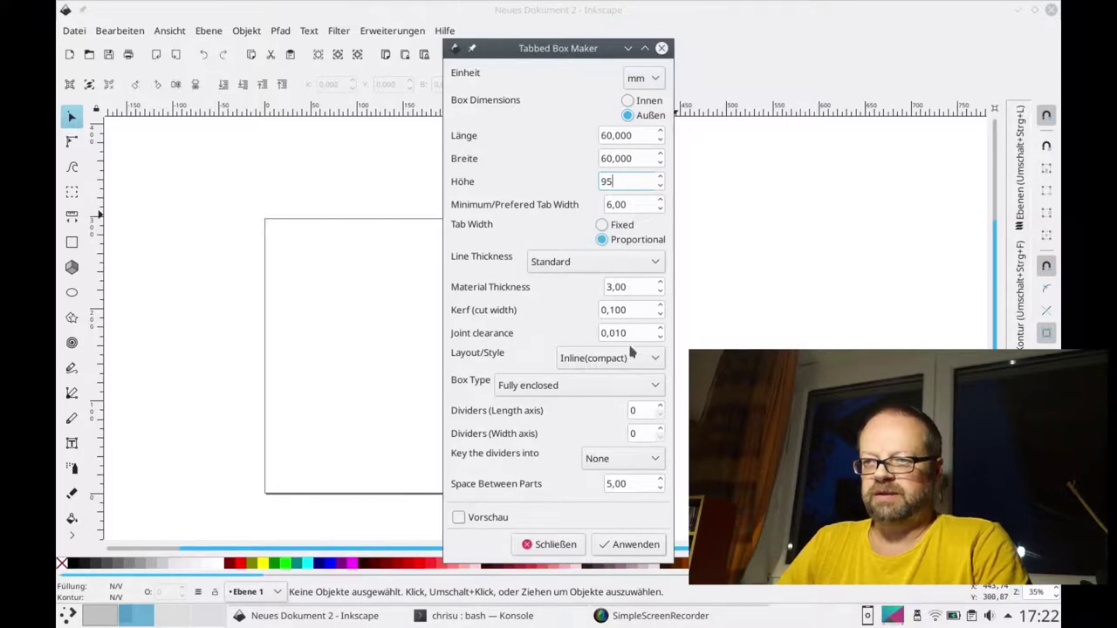
{"action": "left_click", "coordinate": [621, 389]}
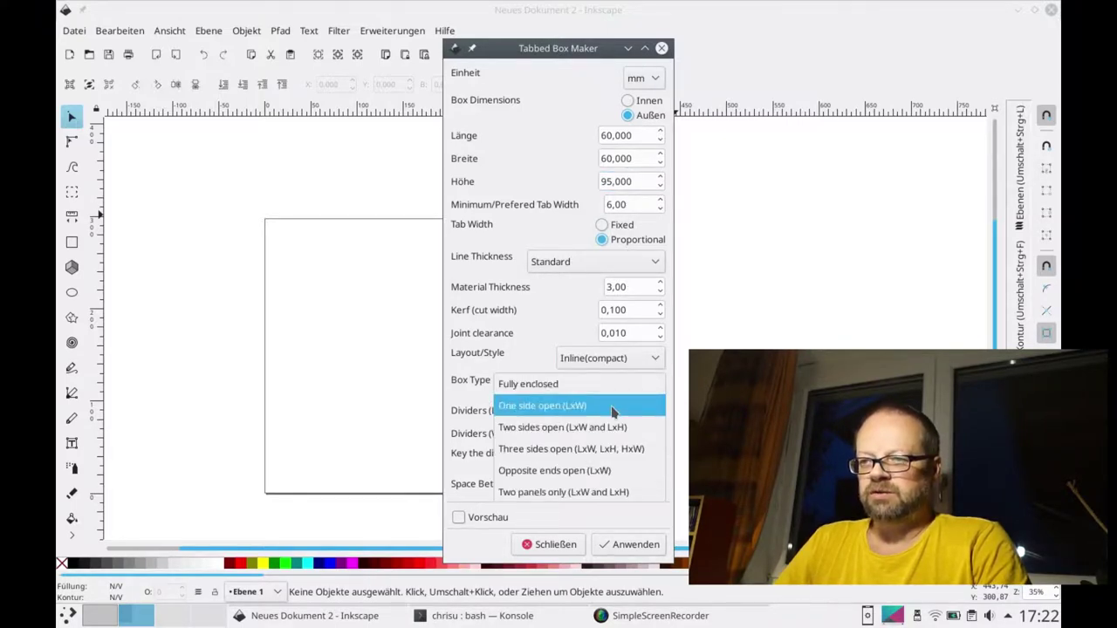
{"action": "left_click", "coordinate": [611, 406]}
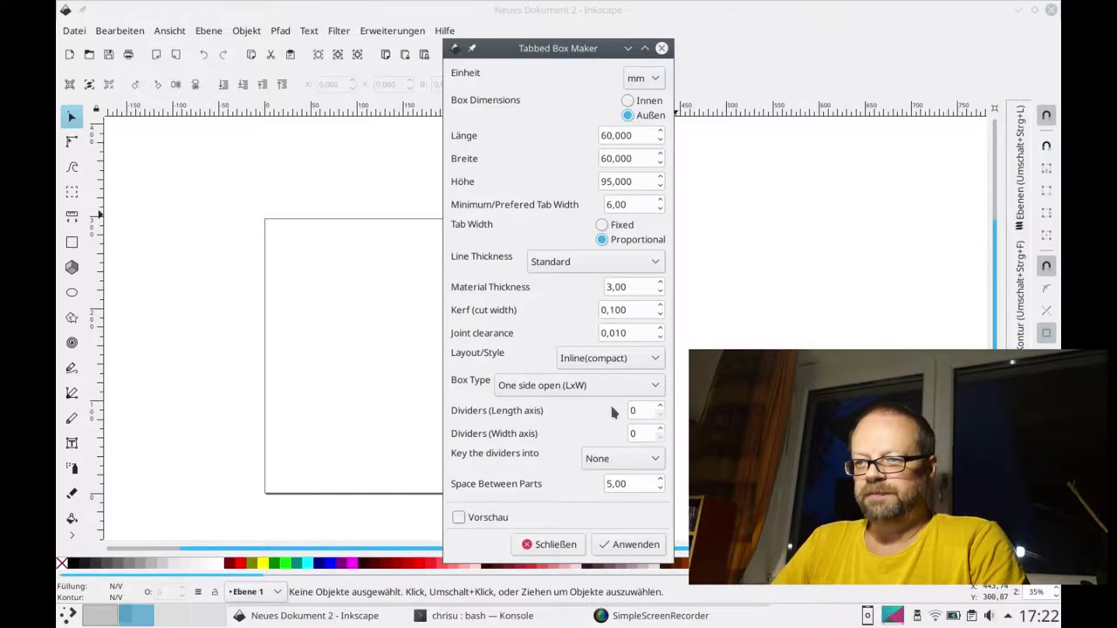
{"action": "left_click", "coordinate": [613, 550]}
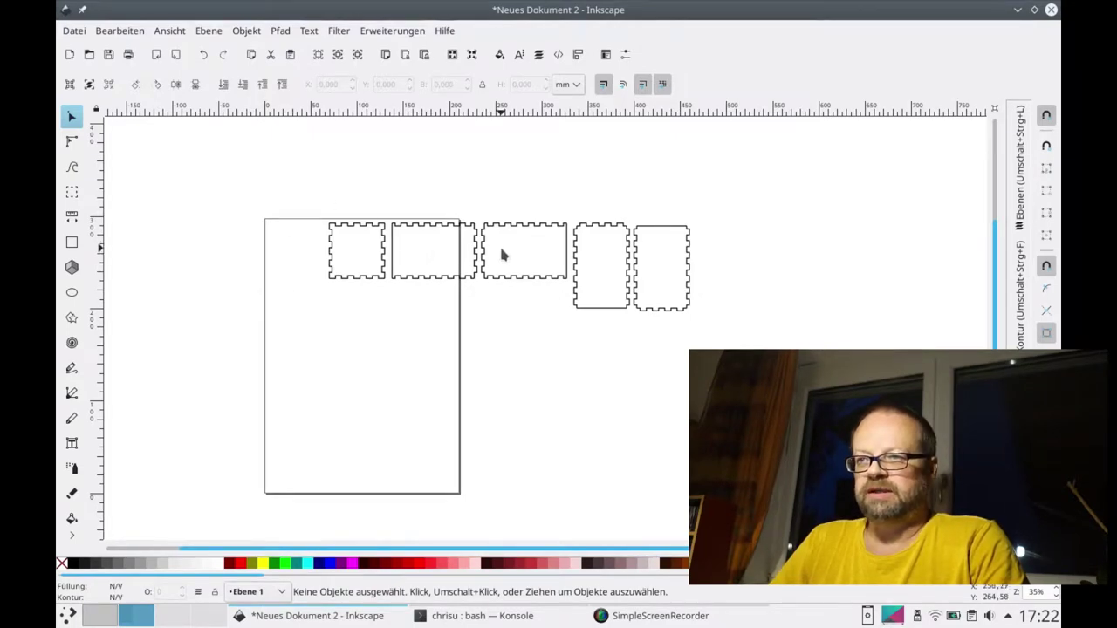
Group the first panel's four outline paths into a single group
{"action": "left_click_drag", "start_coordinate": [297, 193], "coordinate": [389, 306]}
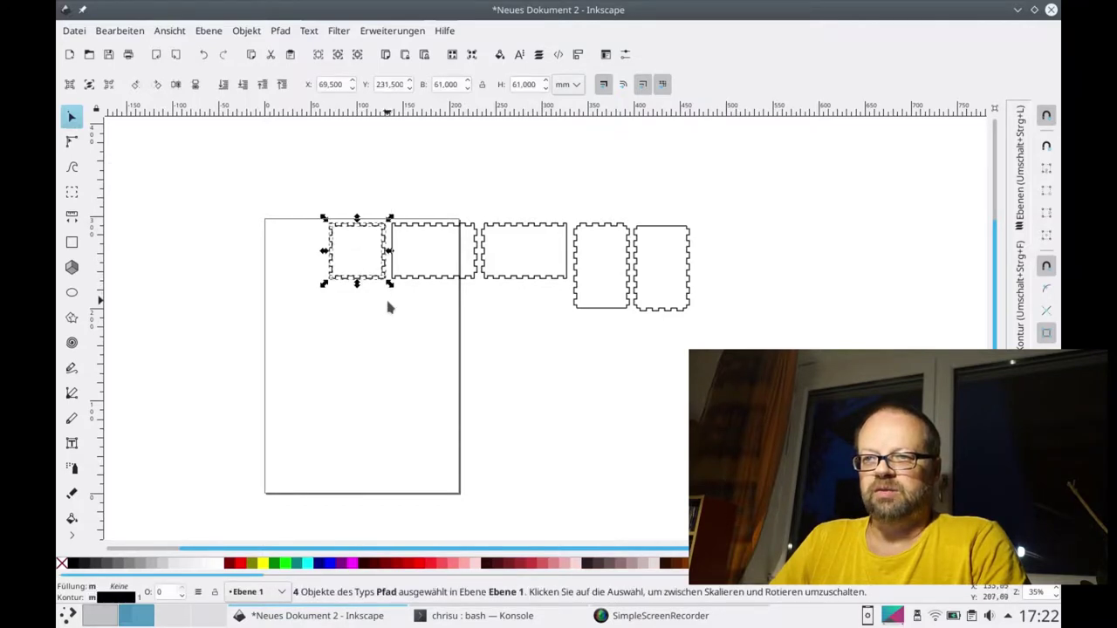
{"action": "key", "text": "ctrl+g"}
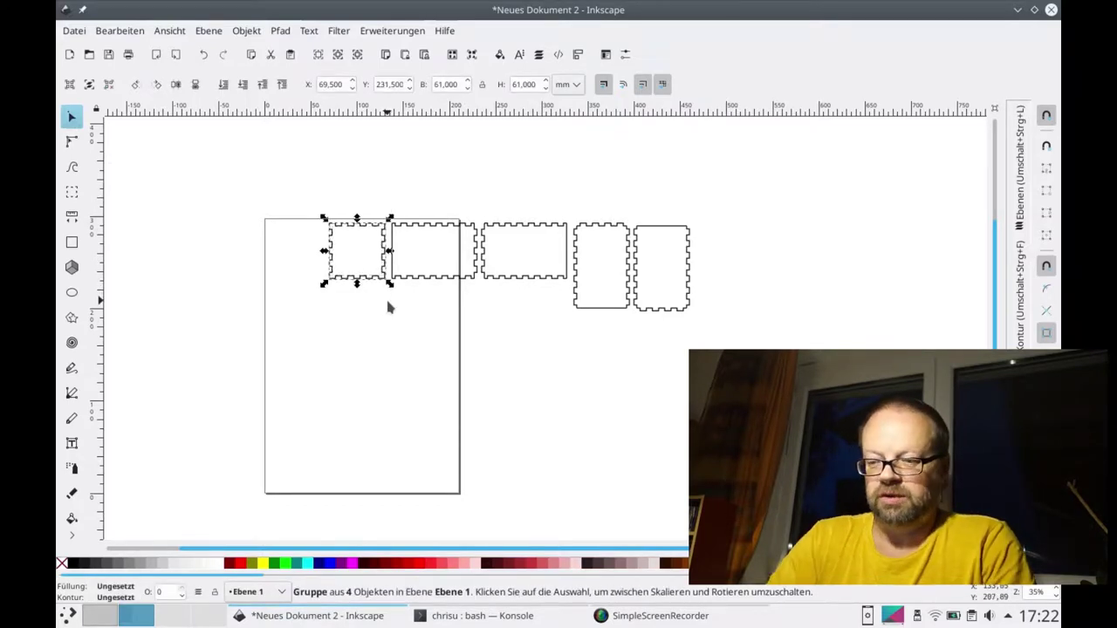
{"action": "key", "text": "Escape"}
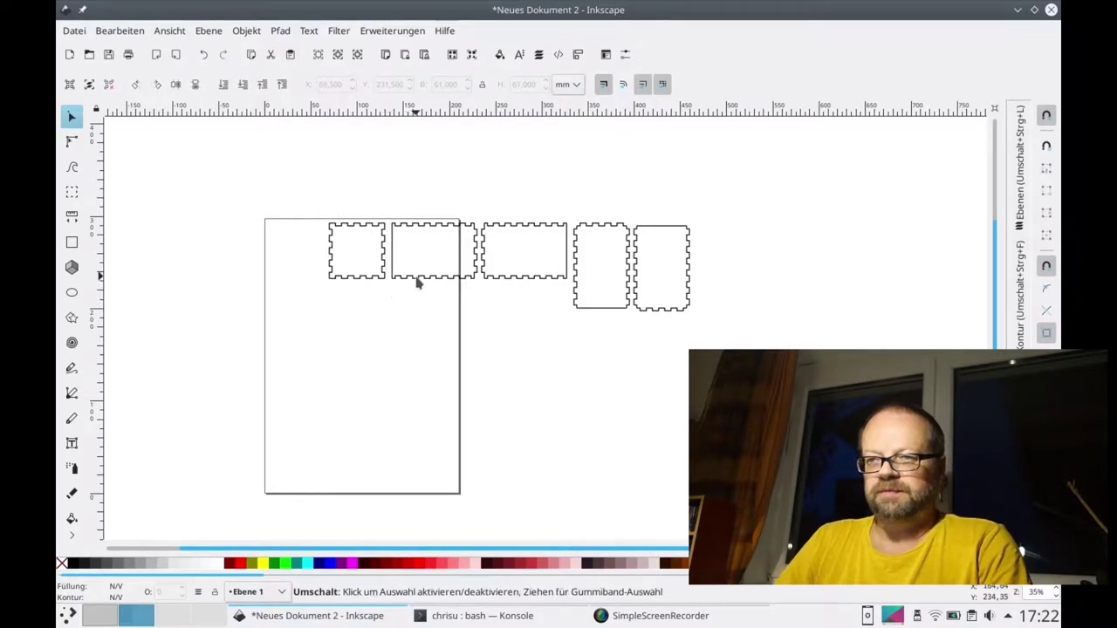
{"action": "scroll", "coordinate": [413, 280], "scroll_direction": "left", "scroll_amount": 3}
{"action": "scroll", "coordinate": [413, 280], "scroll_direction": "right", "scroll_amount": 4}
{"action": "scroll", "coordinate": [380, 282], "scroll_direction": "up", "scroll_amount": 1, "text": "ctrl"}
{"action": "scroll", "coordinate": [380, 282], "scroll_direction": "up", "scroll_amount": 1, "text": "ctrl"}
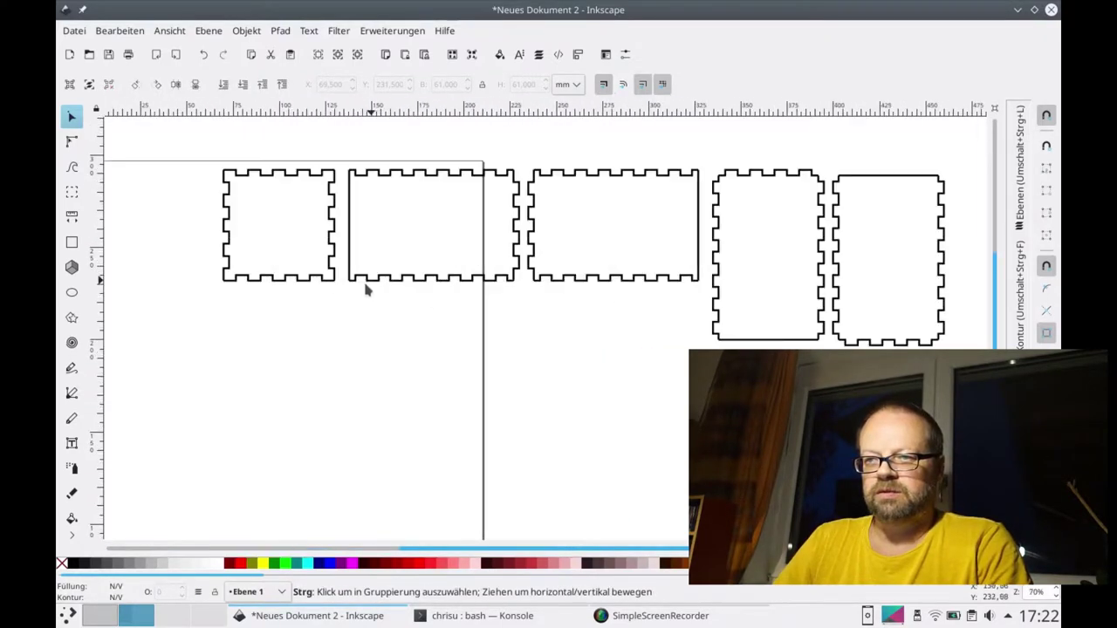
Group the remaining panels' outline paths, one panel at a time
{"action": "mouse_move", "coordinate": [339, 304]}
{"action": "left_mouse_down"}
{"action": "mouse_move", "coordinate": [524, 141]}
{"action": "mouse_move", "coordinate": [708, 319]}
{"action": "left_mouse_up"}
{"action": "key", "text": "ctrl+g"}
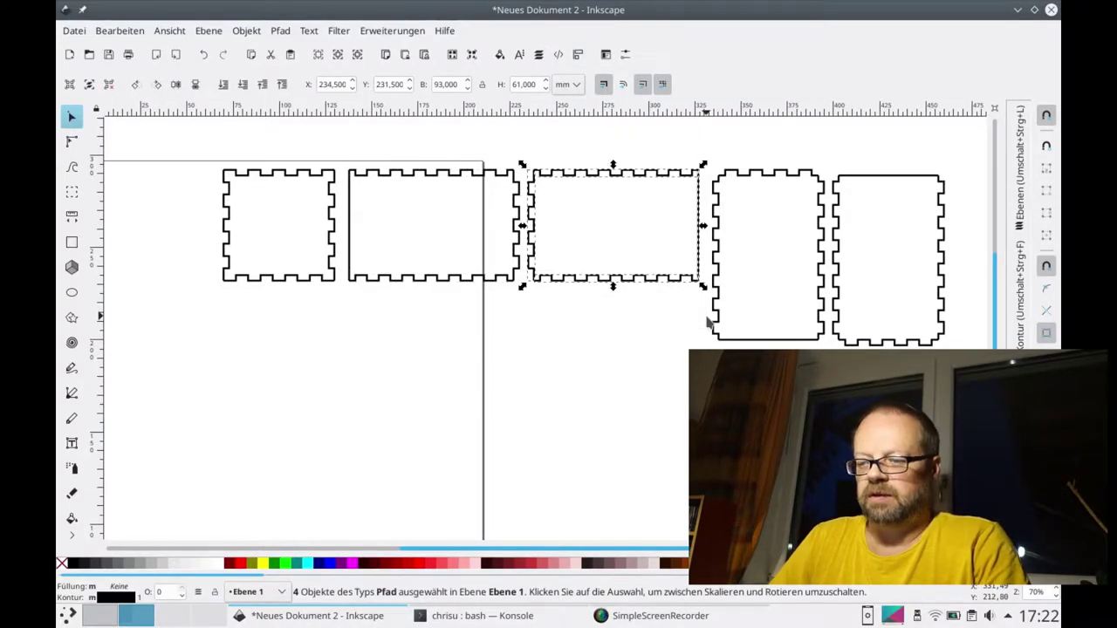
{"action": "key", "text": "ctrl+g"}
{"action": "mouse_move", "coordinate": [701, 354]}
{"action": "left_mouse_down"}
{"action": "mouse_move", "coordinate": [836, 117]}
{"action": "mouse_move", "coordinate": [827, 121]}
{"action": "mouse_move", "coordinate": [963, 354]}
{"action": "left_mouse_up"}
{"action": "key", "text": "ctrl+g"}
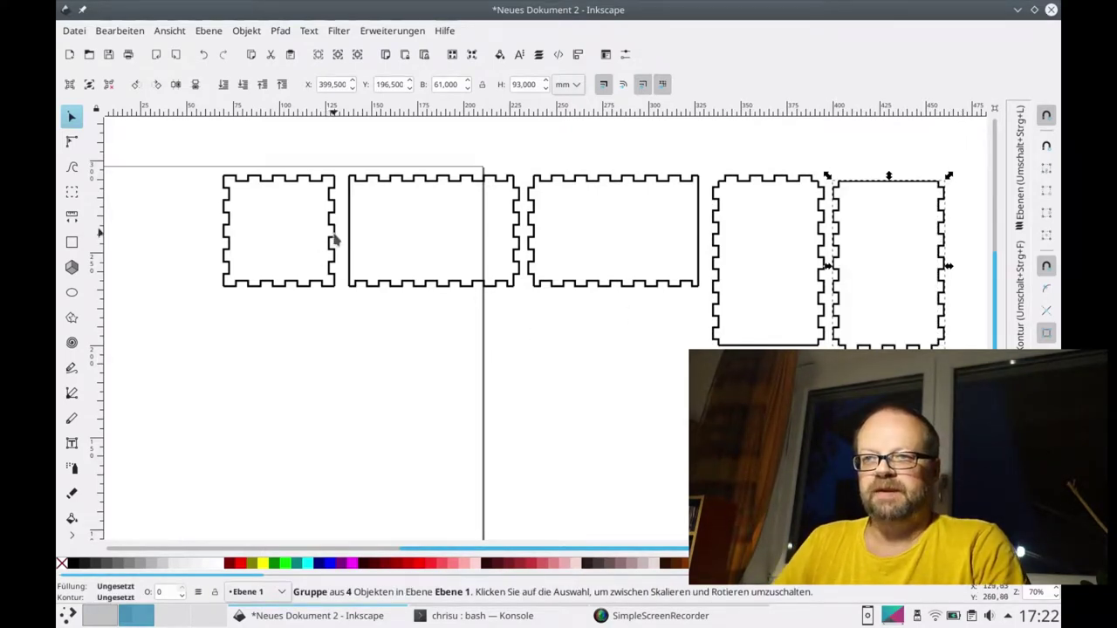
{"action": "scroll", "coordinate": [332, 269], "scroll_direction": "left", "scroll_amount": 5}
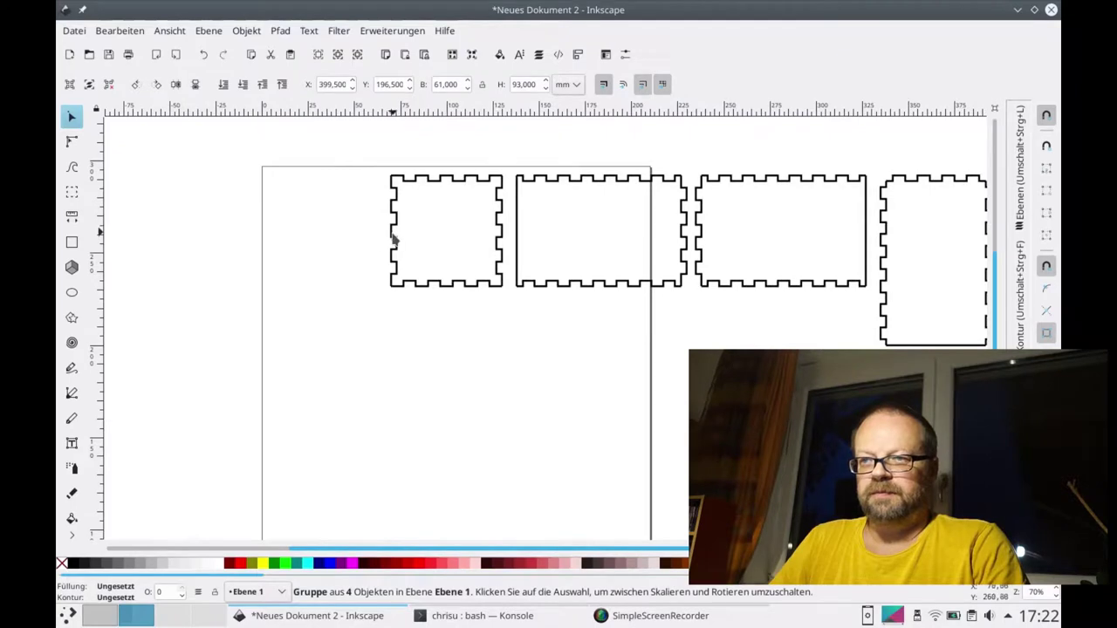
Move the square panel and two wide panels onto the page's top-left area
{"action": "left_click_drag", "start_coordinate": [393, 240], "coordinate": [276, 240]}
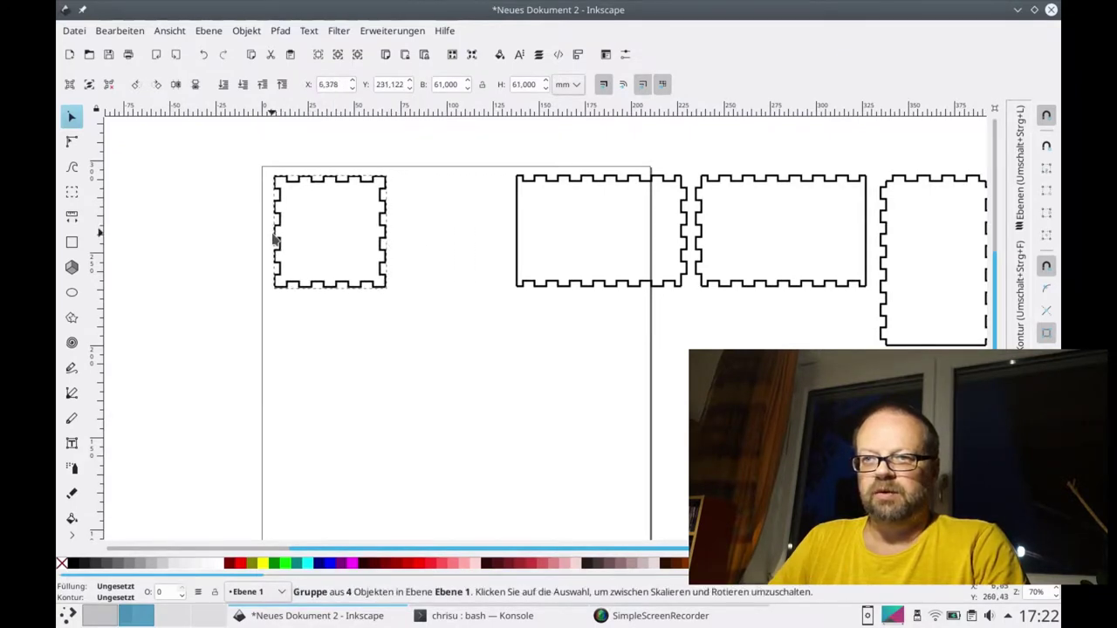
{"action": "left_click_drag", "start_coordinate": [593, 184], "coordinate": [481, 184]}
{"action": "mouse_move", "coordinate": [756, 185]}
{"action": "left_mouse_down"}
{"action": "mouse_move", "coordinate": [462, 320]}
{"action": "mouse_move", "coordinate": [412, 328]}
{"action": "left_mouse_up"}
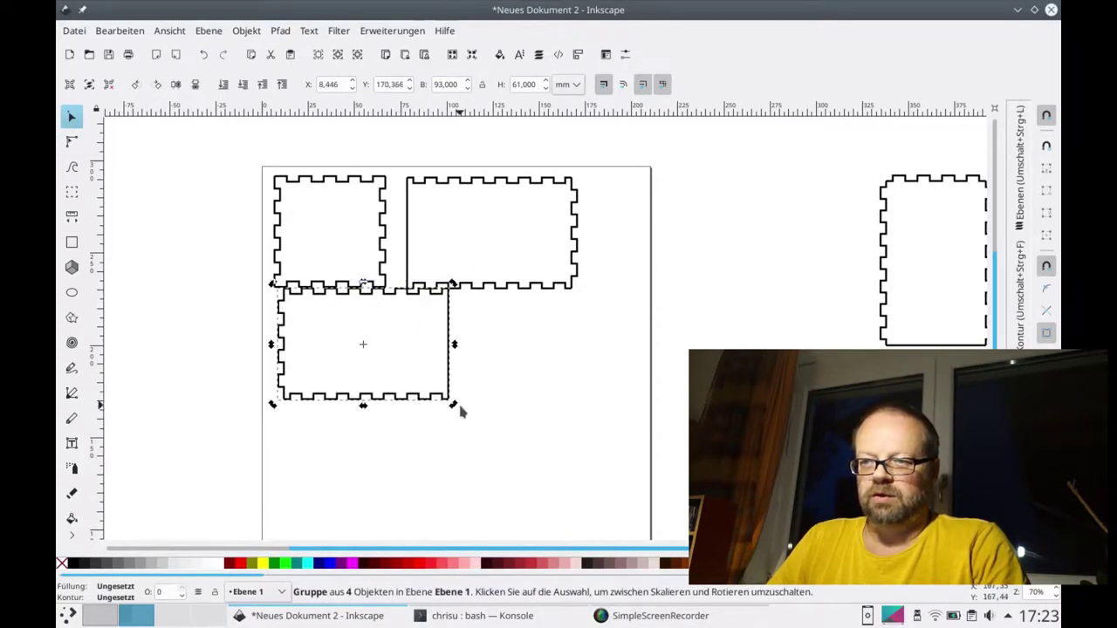
Rotate both wide panels 90° upright and fit them side by side below the square one
{"action": "mouse_move", "coordinate": [453, 407]}
{"action": "left_mouse_down"}
{"action": "mouse_move", "coordinate": [416, 279]}
{"action": "mouse_move", "coordinate": [384, 345]}
{"action": "left_mouse_up"}
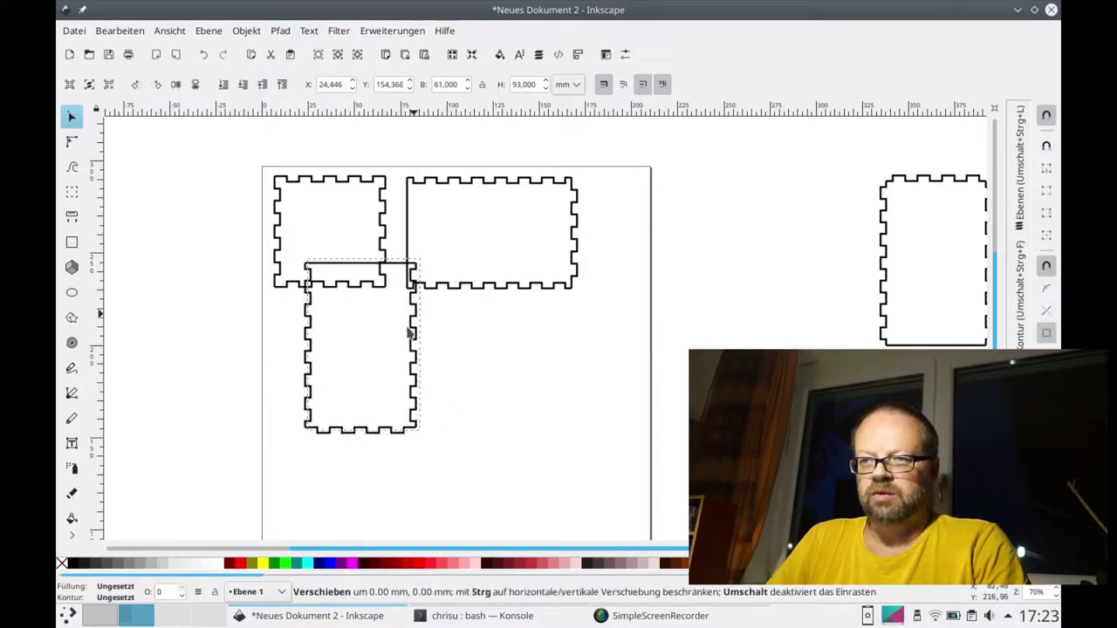
{"action": "left_click", "coordinate": [491, 287]}
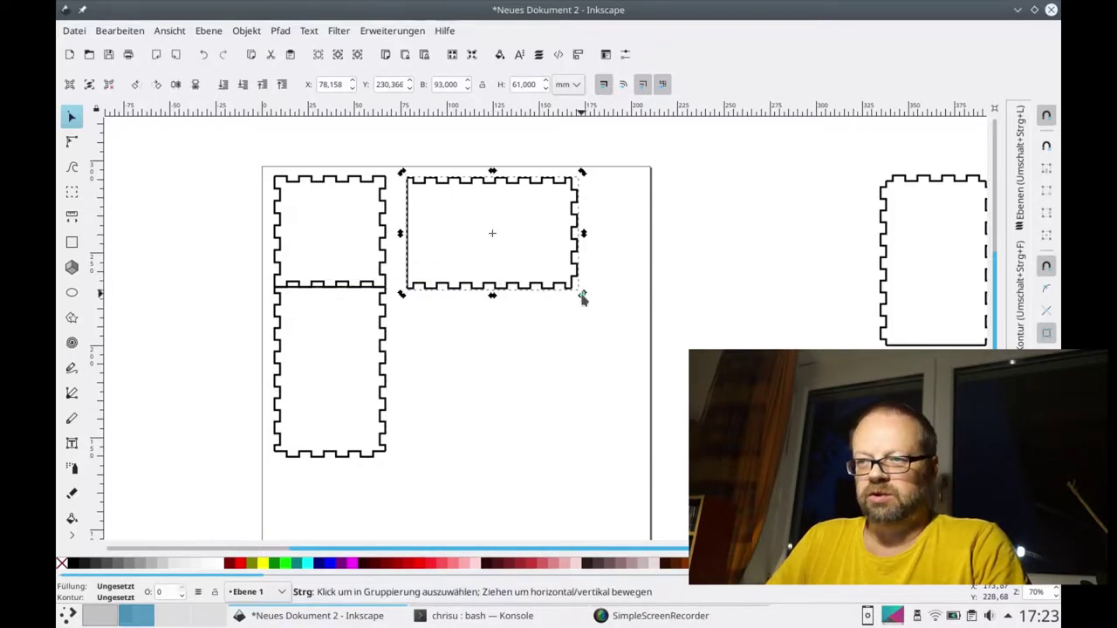
{"action": "left_click_drag", "start_coordinate": [583, 297], "coordinate": [434, 351]}
{"action": "left_click_drag", "start_coordinate": [442, 260], "coordinate": [403, 399]}
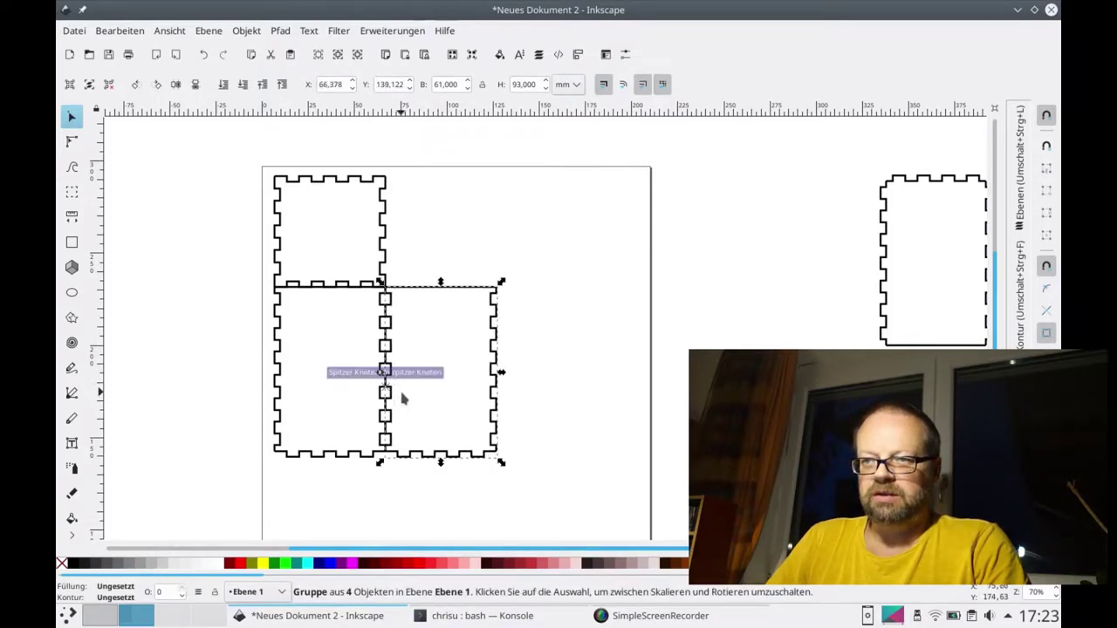
{"action": "left_click", "coordinate": [344, 462]}
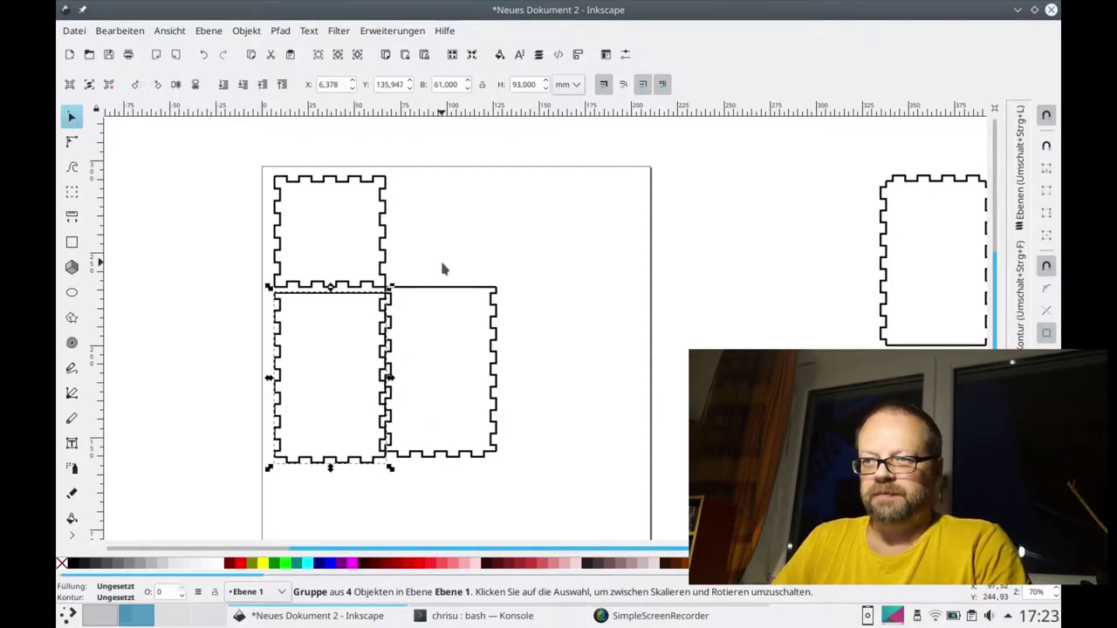
{"action": "left_click_drag", "start_coordinate": [441, 287], "coordinate": [444, 292]}
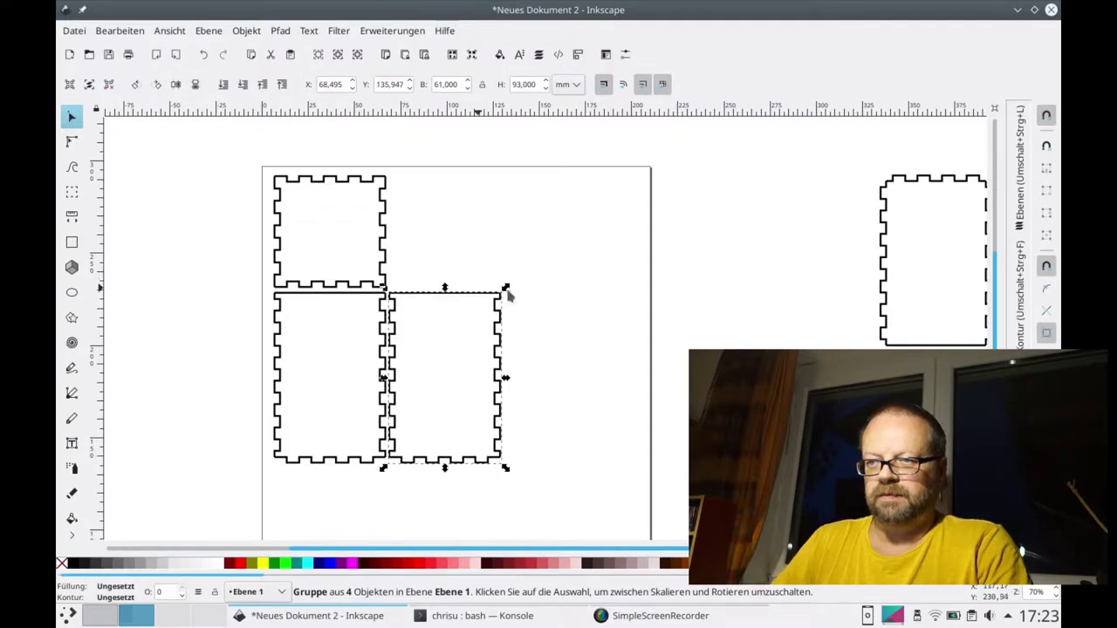
Bring the remaining off-page panels onto the page's lower-left area
{"action": "scroll", "coordinate": [716, 364], "scroll_direction": "right", "scroll_amount": 3}
{"action": "scroll", "coordinate": [707, 358], "scroll_direction": "right", "scroll_amount": 4}
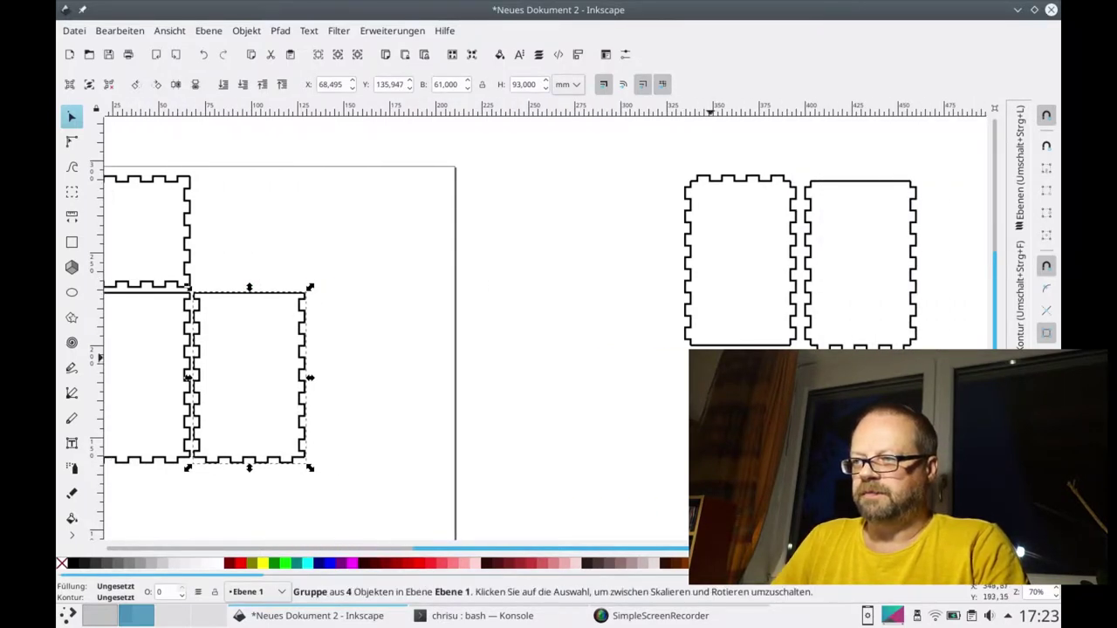
{"action": "left_click_drag", "start_coordinate": [700, 347], "coordinate": [350, 467]}
{"action": "mouse_move", "coordinate": [812, 255]}
{"action": "left_mouse_down"}
{"action": "mouse_move", "coordinate": [122, 522]}
{"action": "mouse_move", "coordinate": [148, 518]}
{"action": "left_mouse_up"}
Ctrl-drag the spare panel horizontally to the right, off the page
{"action": "left_click", "coordinate": [439, 425]}
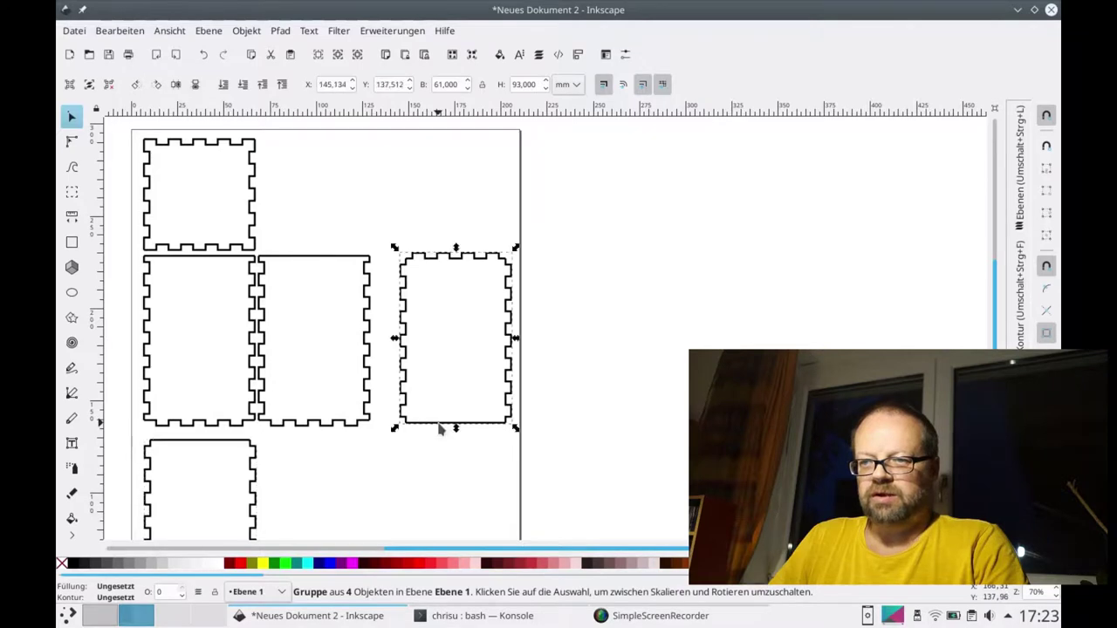
{"action": "key", "text": "ctrl"}
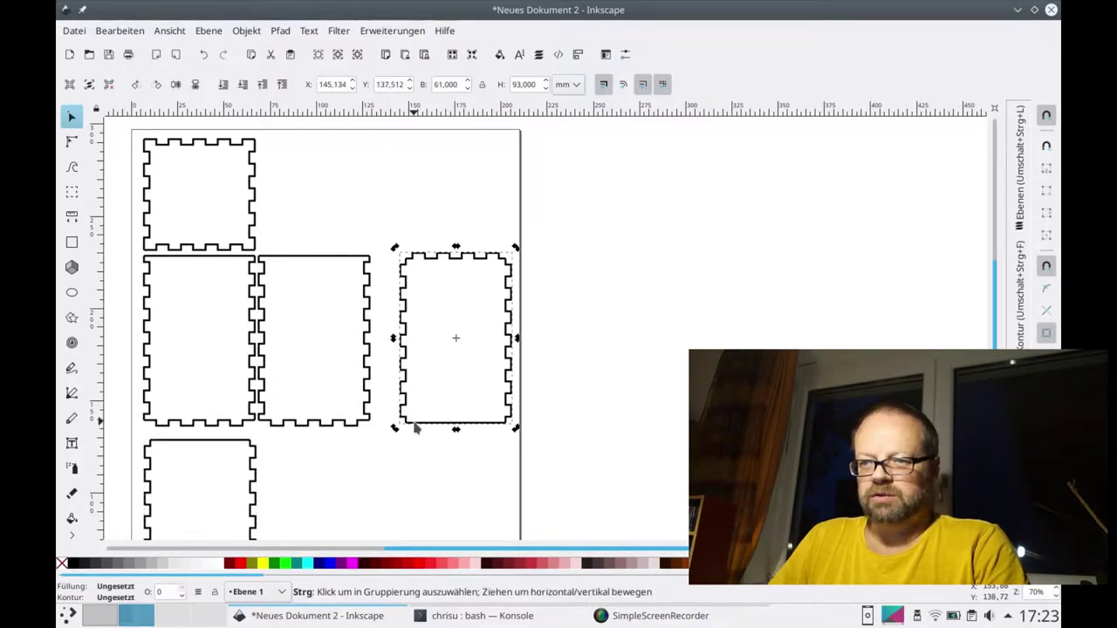
{"action": "left_click_drag", "start_coordinate": [415, 427], "coordinate": [545, 325]}
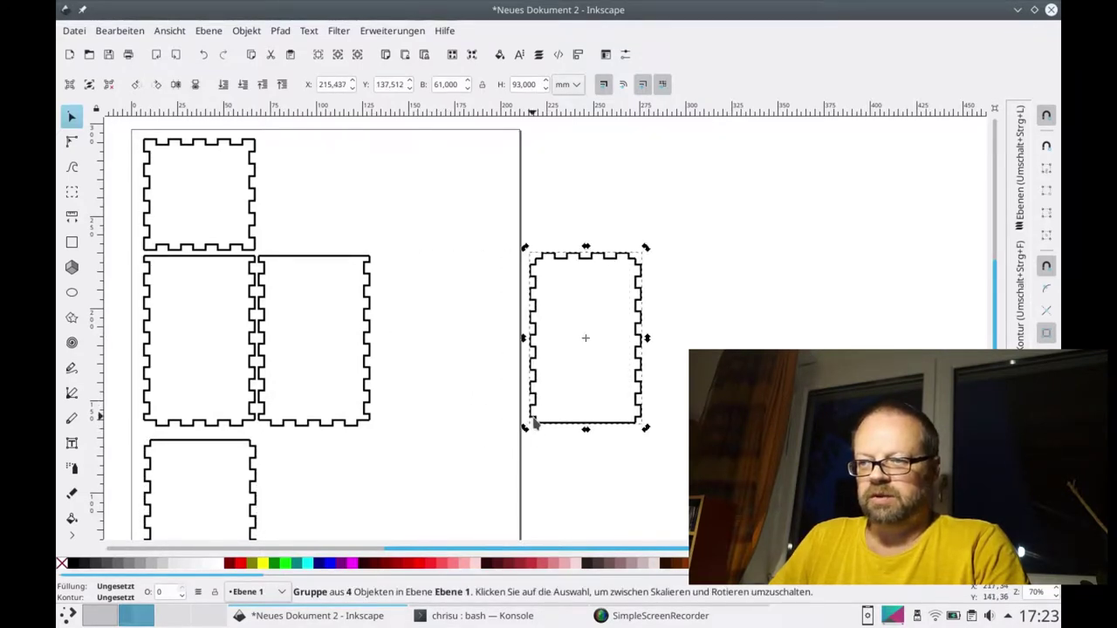
{"action": "left_click_drag", "start_coordinate": [535, 423], "coordinate": [587, 426]}
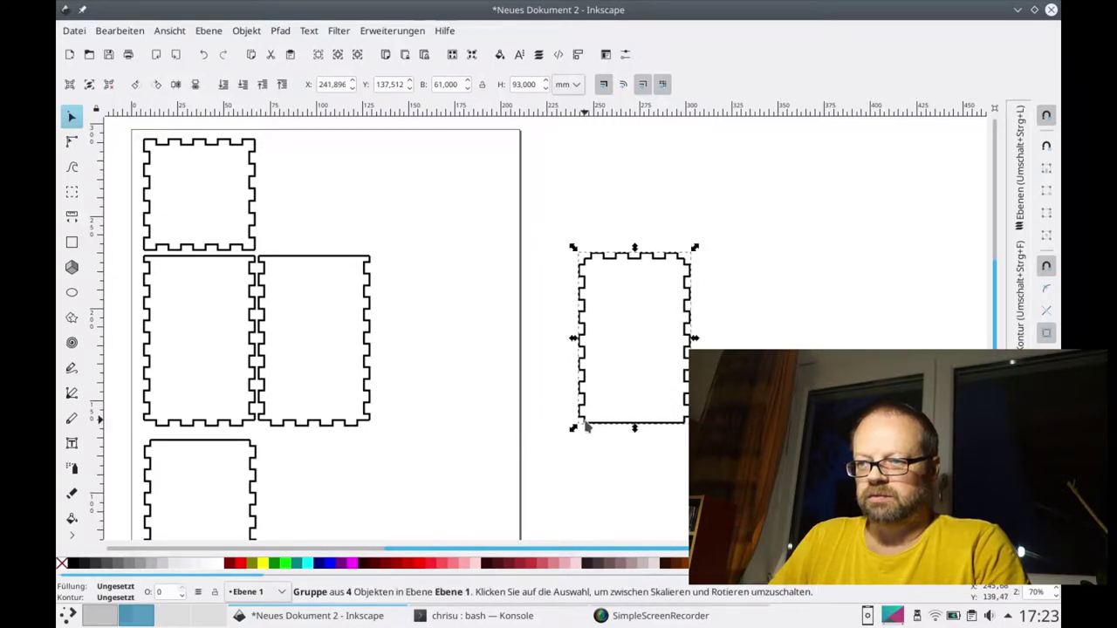
Rotate the spare panel upright, settle it beside the lower-left panel, then deselect
{"action": "left_click", "coordinate": [585, 425]}
{"action": "mouse_move", "coordinate": [573, 427]}
{"action": "left_mouse_down"}
{"action": "mouse_move", "coordinate": [687, 288]}
{"action": "mouse_move", "coordinate": [426, 464]}
{"action": "mouse_move", "coordinate": [371, 465]}
{"action": "left_mouse_up"}
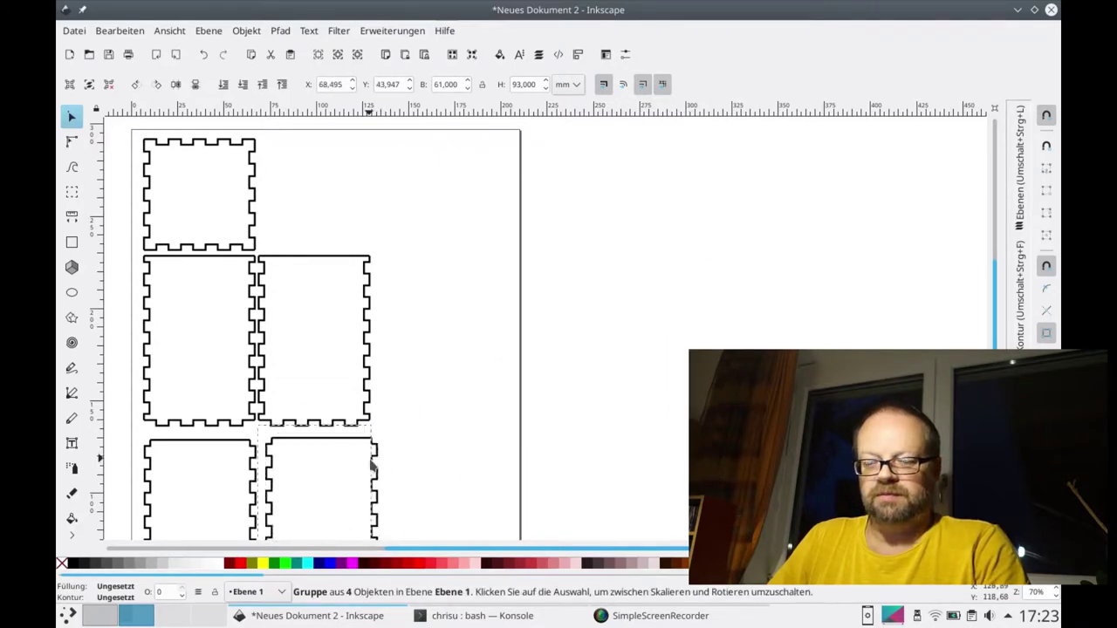
{"action": "left_click_drag", "start_coordinate": [371, 465], "coordinate": [371, 467]}
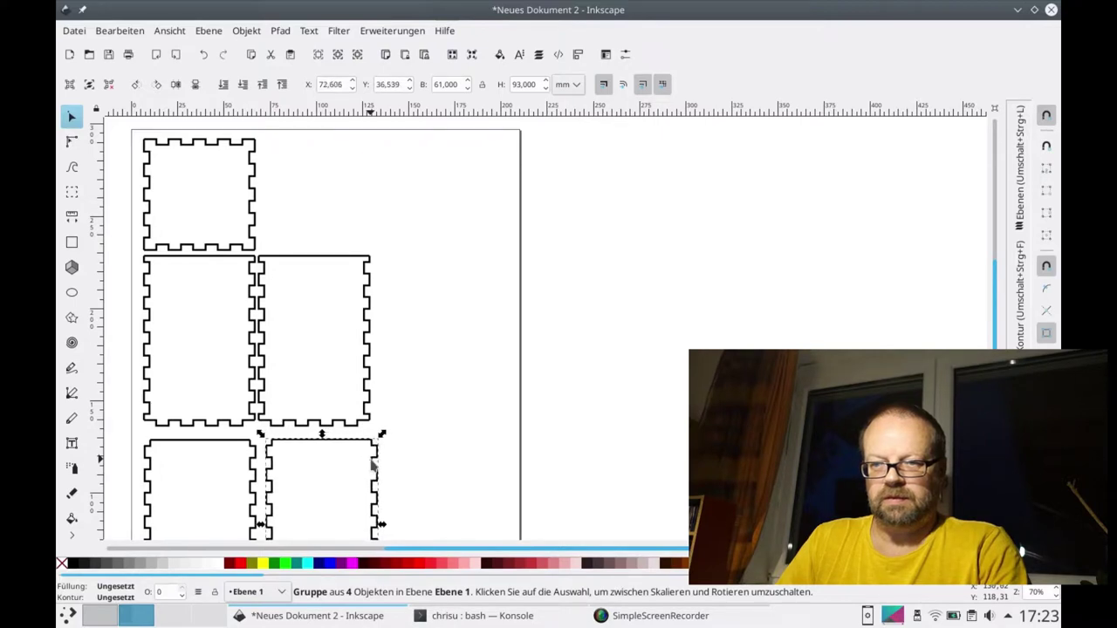
{"action": "scroll", "coordinate": [384, 449], "scroll_direction": "down", "scroll_amount": 3}
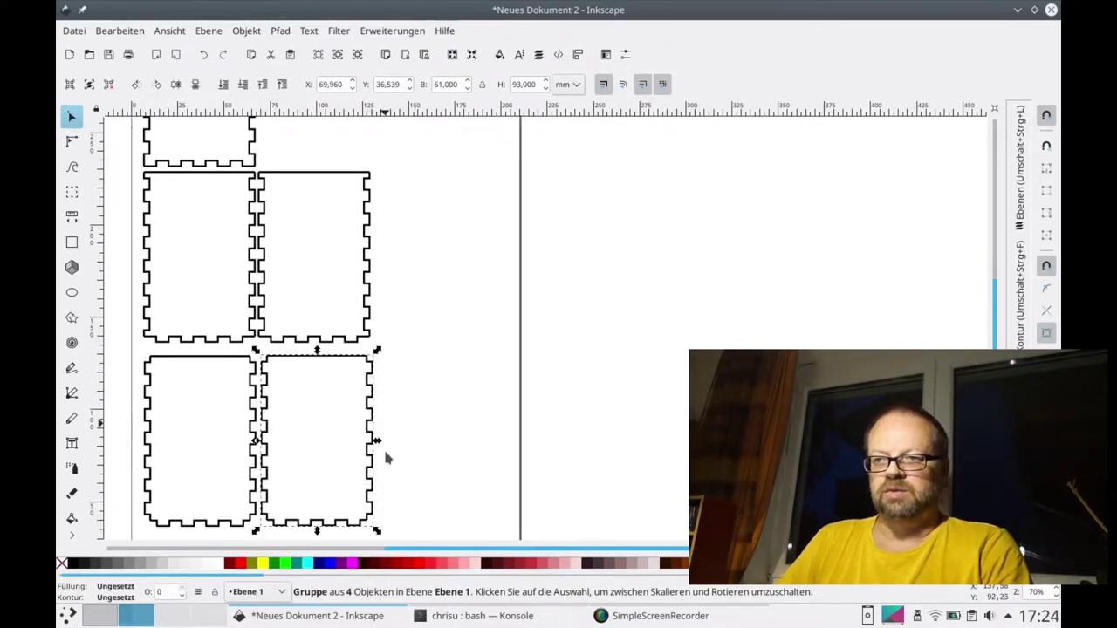
{"action": "scroll", "coordinate": [384, 450], "scroll_direction": "down", "scroll_amount": 1}
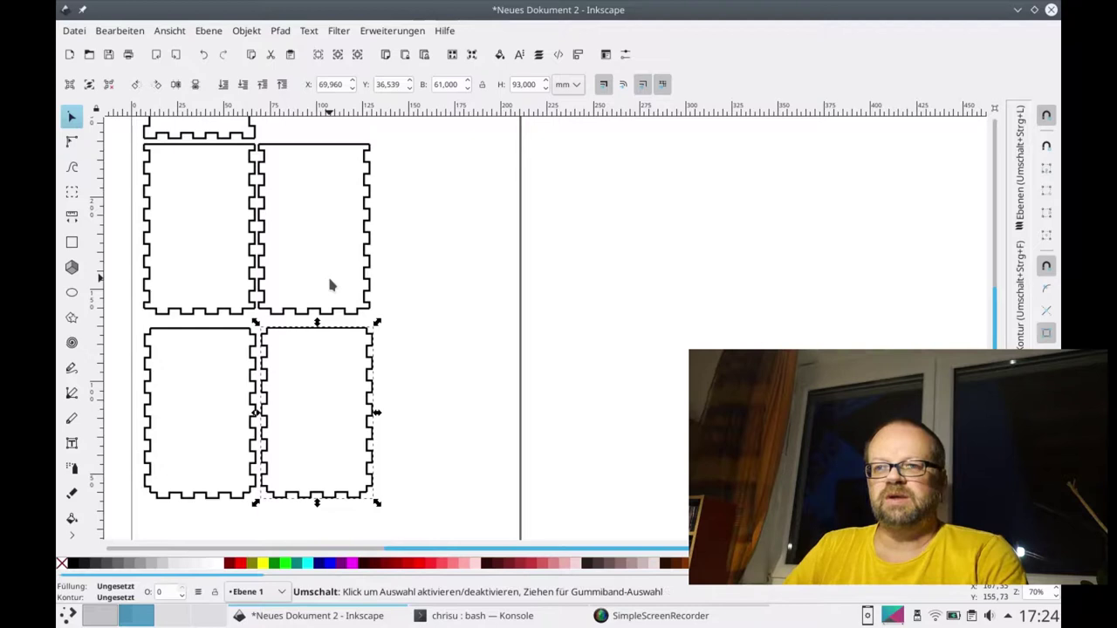
{"action": "scroll", "coordinate": [327, 296], "scroll_direction": "left", "scroll_amount": 1}
{"action": "scroll", "coordinate": [329, 288], "scroll_direction": "left", "scroll_amount": 2}
{"action": "scroll", "coordinate": [330, 282], "scroll_direction": "left", "scroll_amount": 1}
{"action": "scroll", "coordinate": [330, 281], "scroll_direction": "up", "scroll_amount": 1}
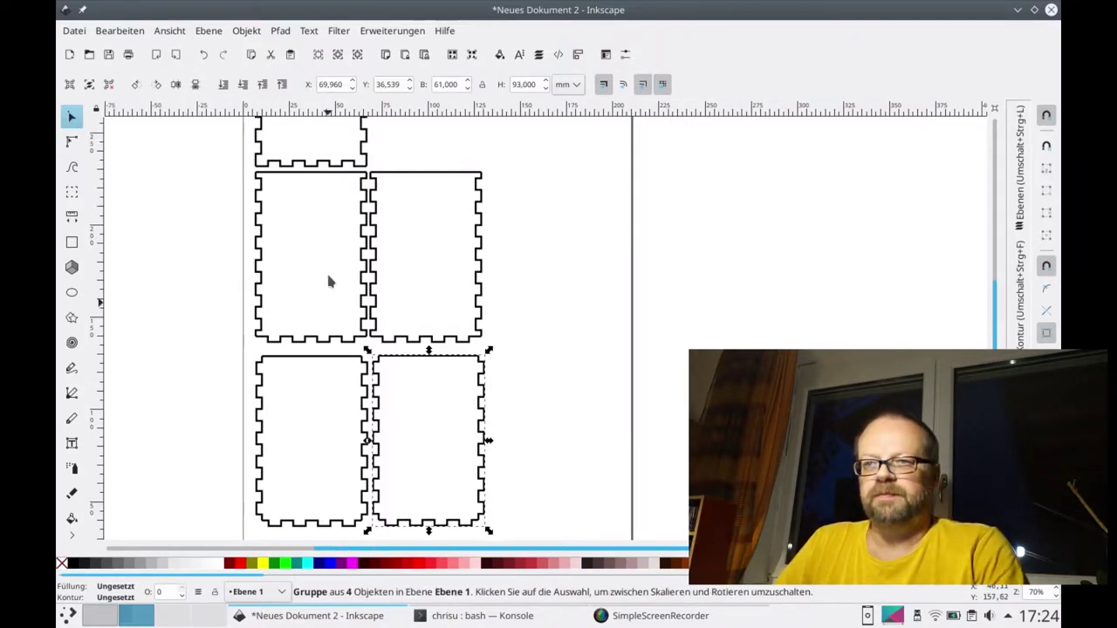
{"action": "scroll", "coordinate": [330, 281], "scroll_direction": "up", "scroll_amount": 1}
{"action": "left_click", "coordinate": [516, 262]}
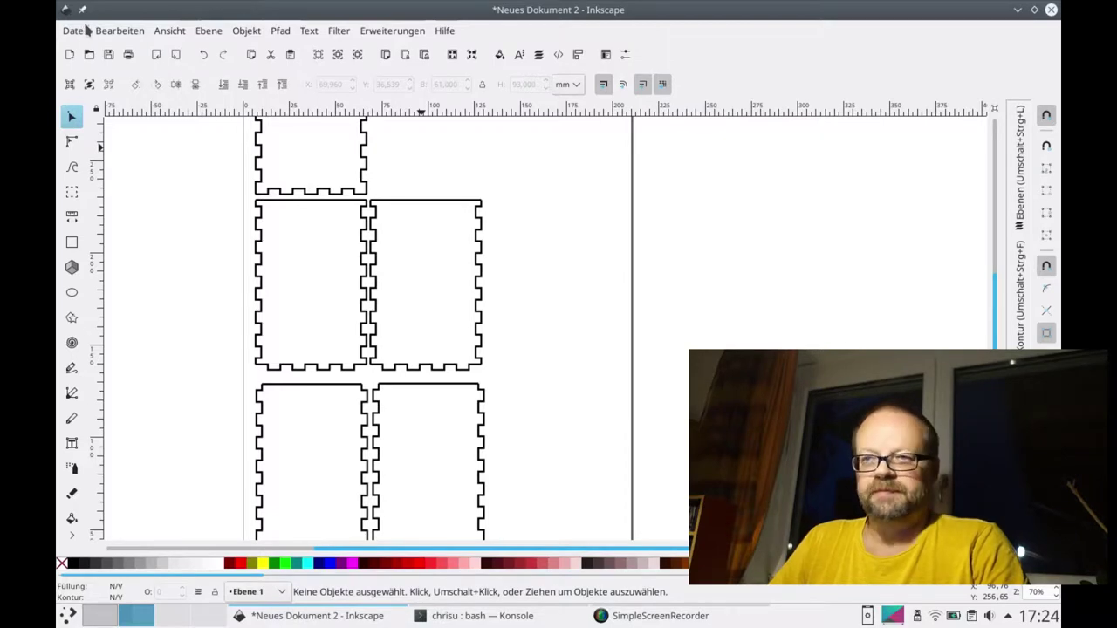
{"action": "scroll", "coordinate": [167, 224], "scroll_direction": "down", "scroll_amount": 2}
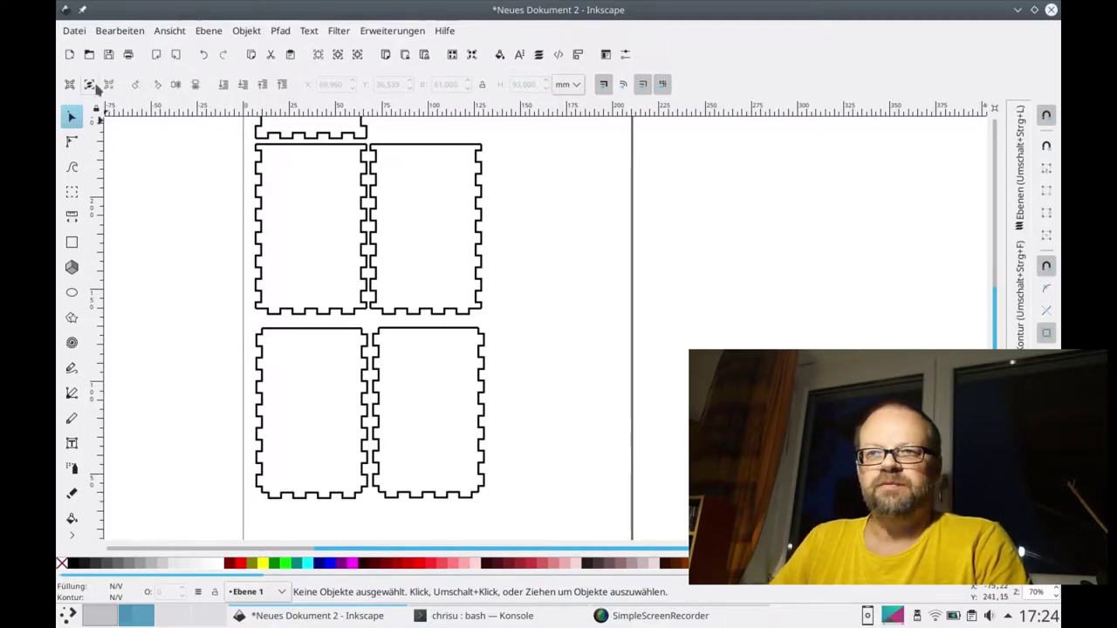
Type a letter L right of the page and set its size to 144
{"action": "left_click", "coordinate": [73, 444]}
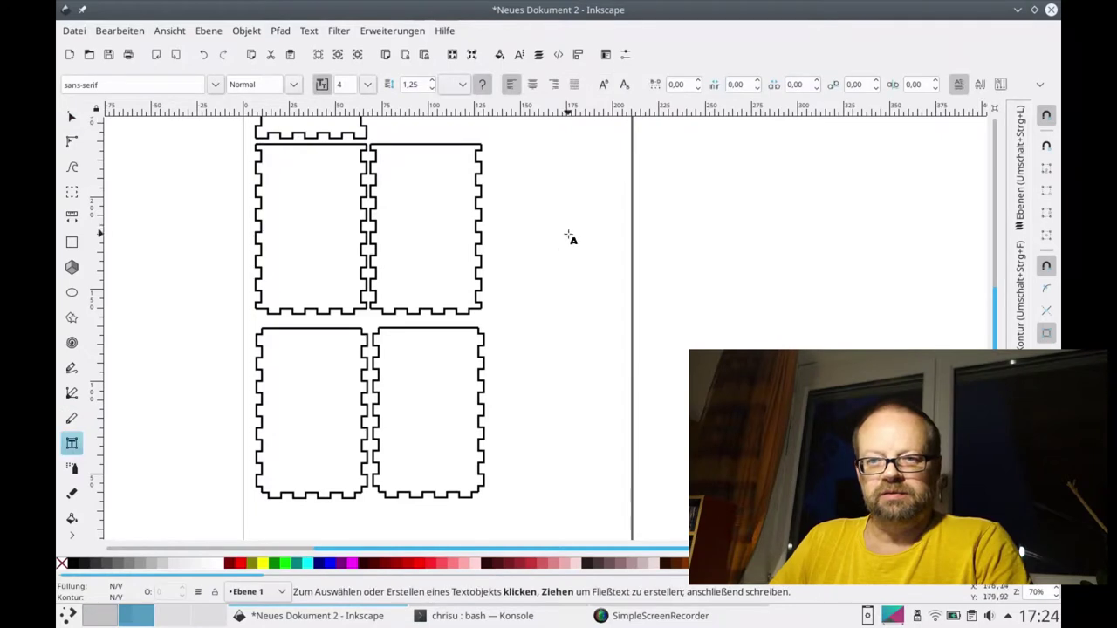
{"action": "left_click", "coordinate": [593, 210]}
{"action": "type", "text": "L"}
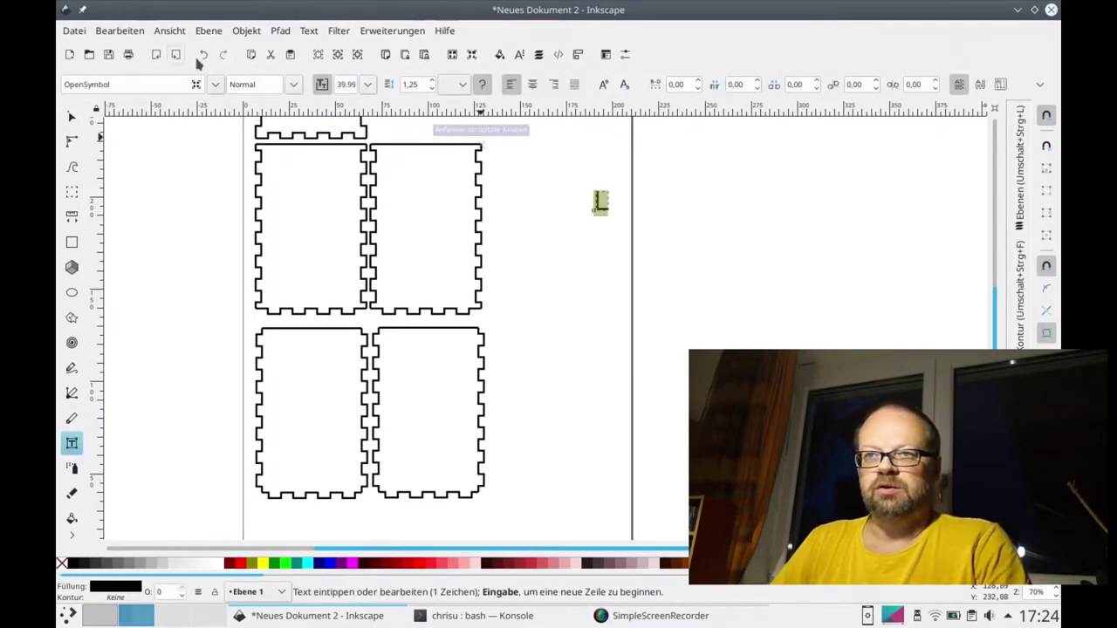
{"action": "left_click", "coordinate": [367, 86]}
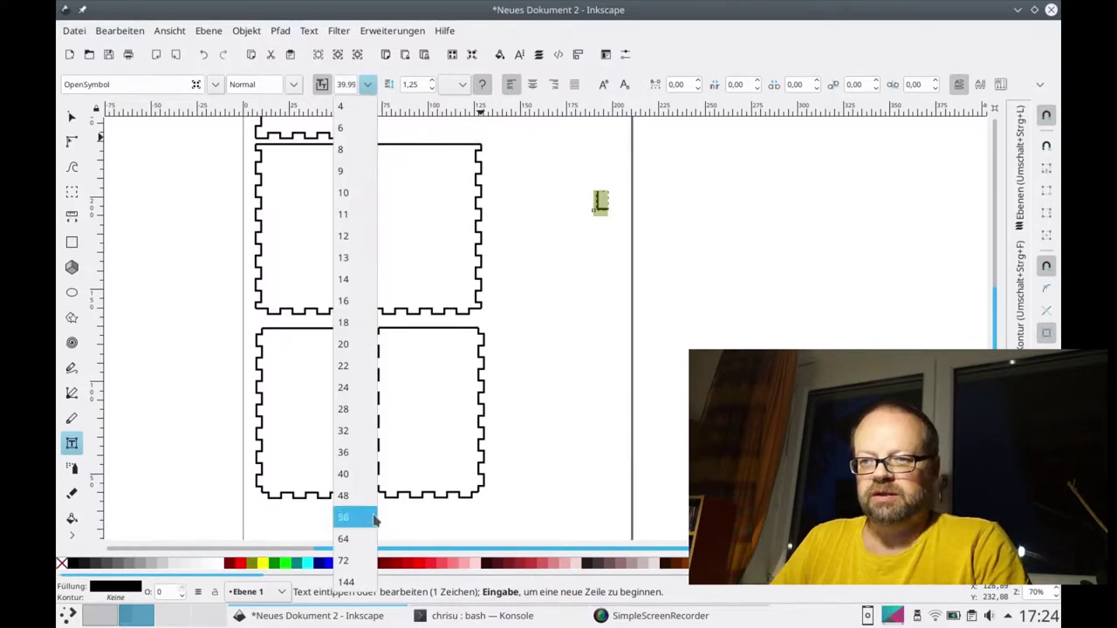
{"action": "left_click", "coordinate": [365, 566]}
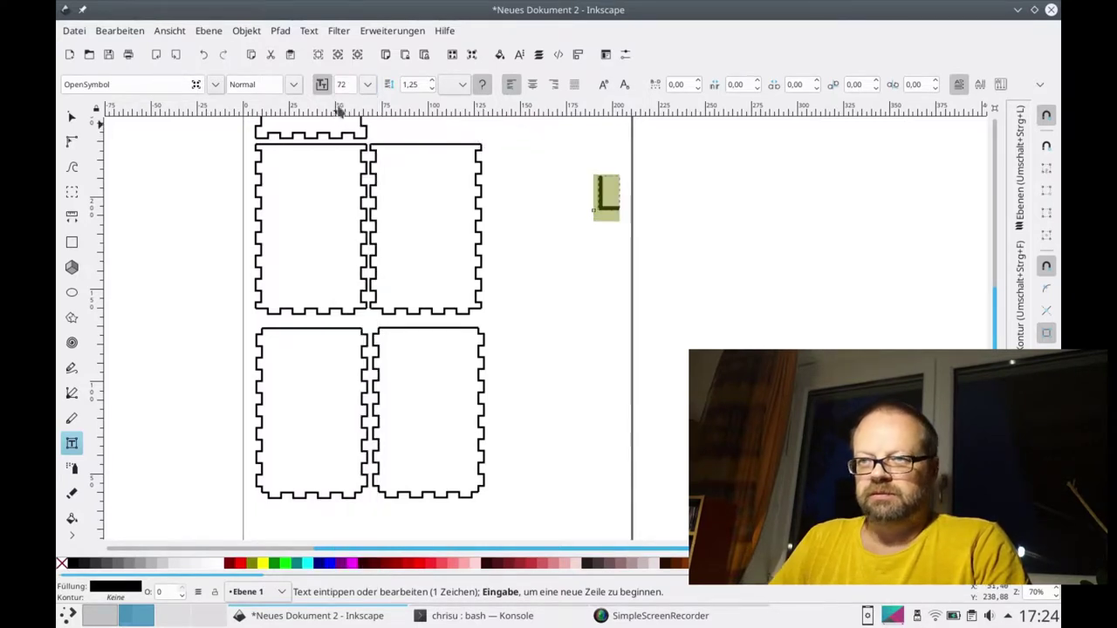
{"action": "left_click", "coordinate": [367, 86]}
{"action": "left_click", "coordinate": [355, 590]}
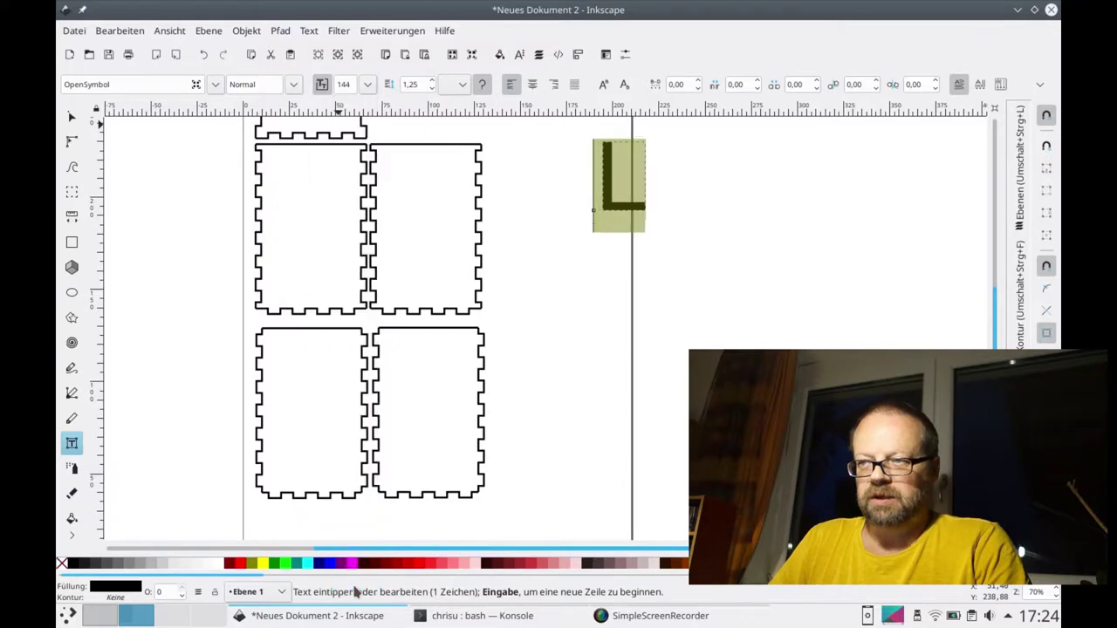
Change the L's font to Big, after briefly trying Babymoto
{"action": "left_click", "coordinate": [214, 84]}
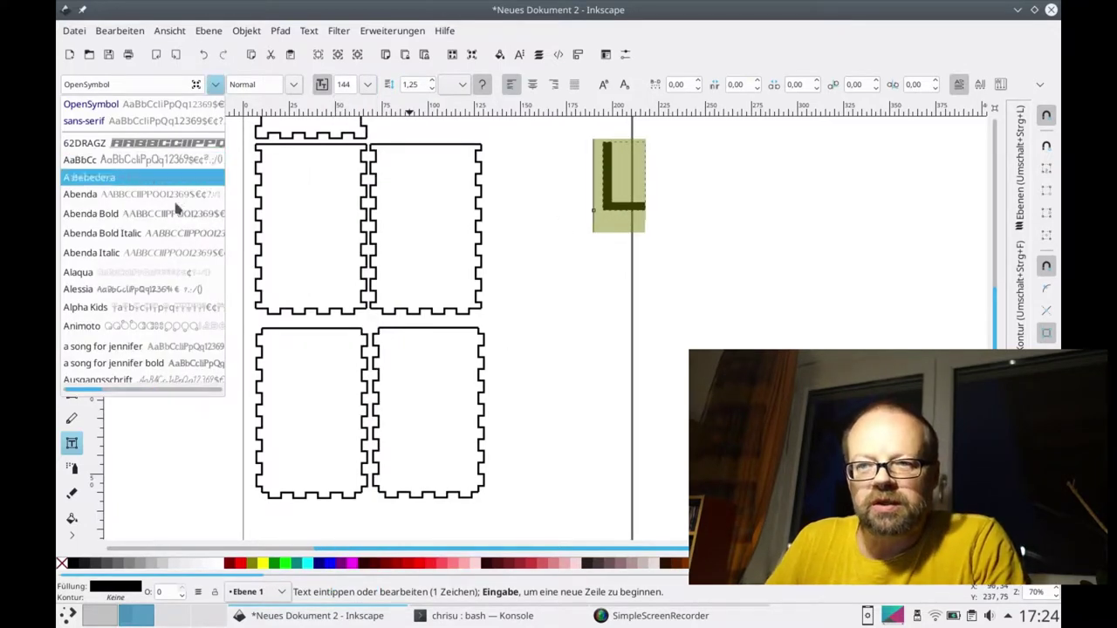
{"action": "left_click", "coordinate": [212, 86]}
{"action": "left_click", "coordinate": [214, 85]}
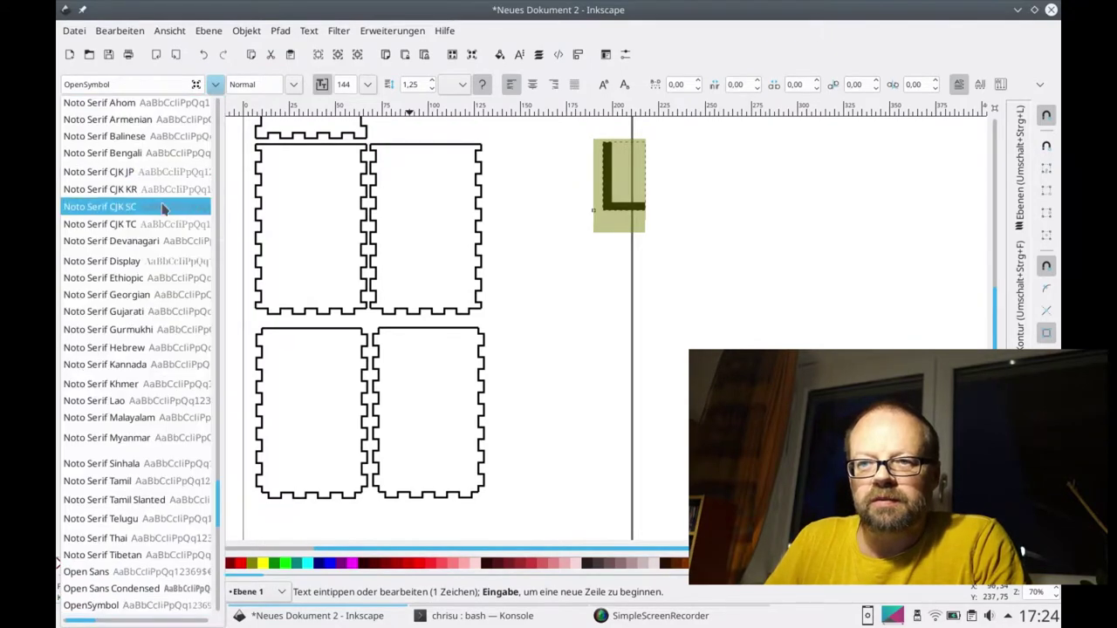
{"action": "scroll", "coordinate": [174, 183], "scroll_direction": "up", "scroll_amount": 5}
{"action": "left_click_drag", "start_coordinate": [217, 449], "coordinate": [198, 120]}
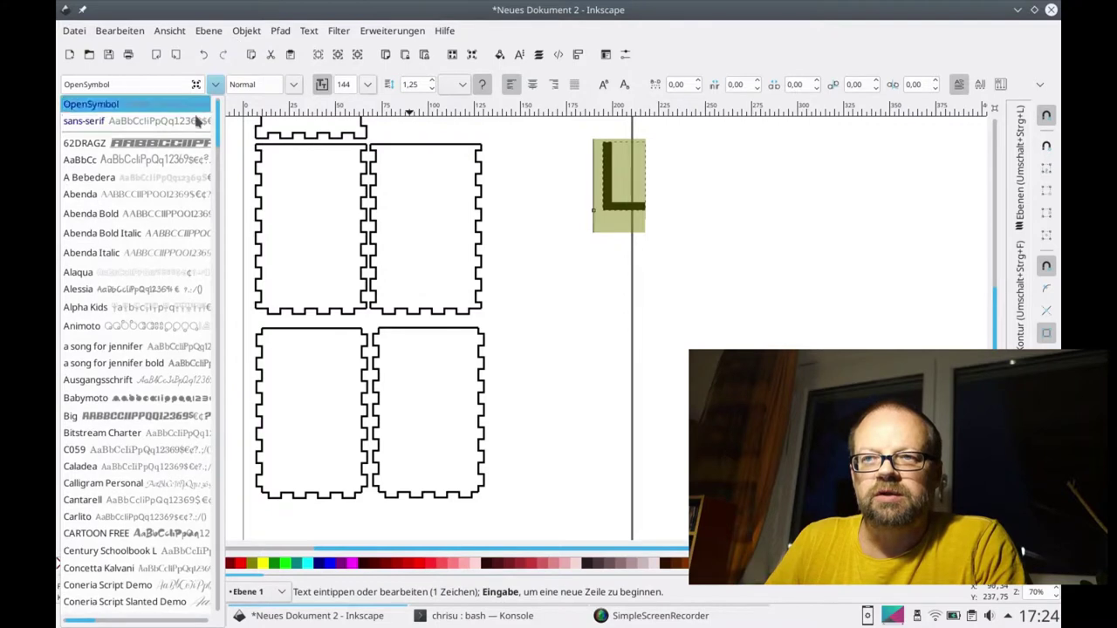
{"action": "left_click", "coordinate": [155, 406]}
{"action": "left_click", "coordinate": [215, 83]}
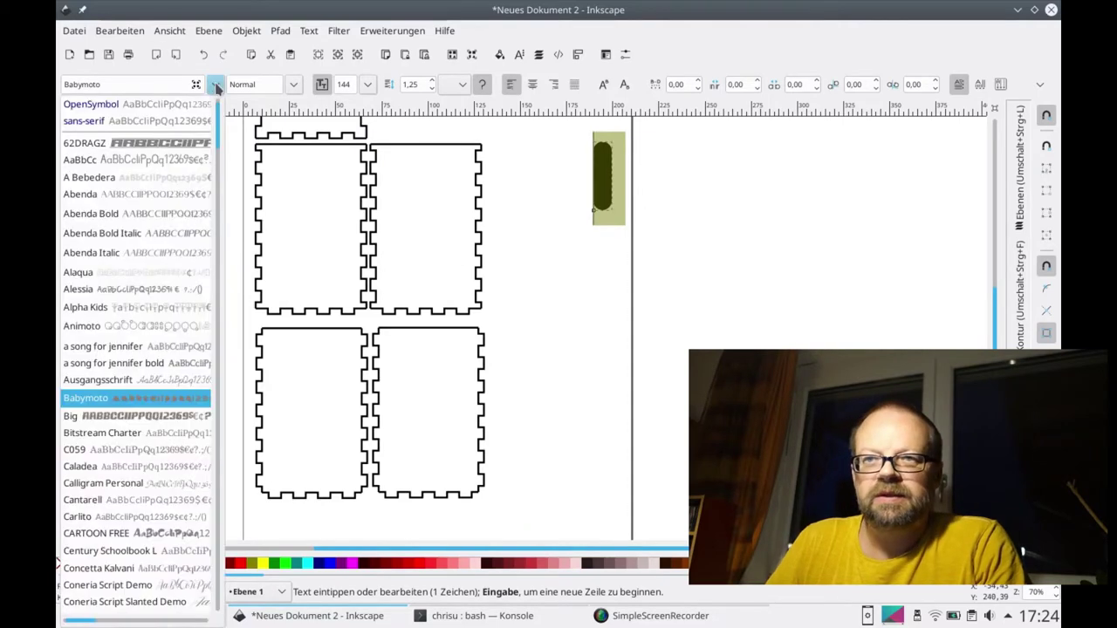
{"action": "left_click", "coordinate": [137, 413]}
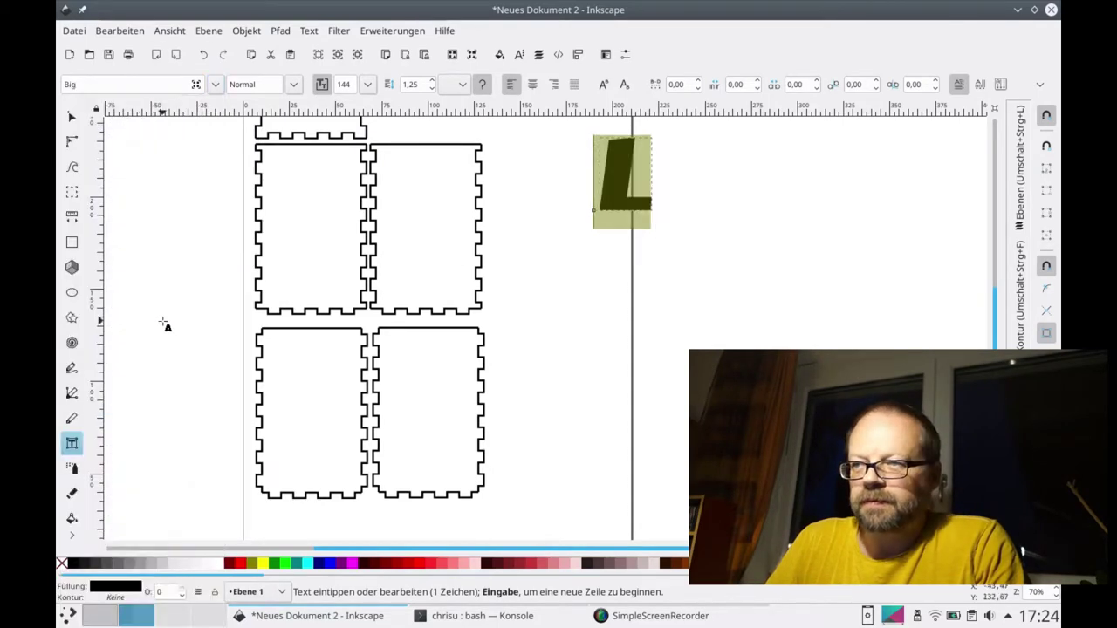
Start a second text object below the L and select its O
{"action": "scroll", "coordinate": [189, 159], "scroll_direction": "down", "scroll_amount": 1}
{"action": "scroll", "coordinate": [190, 159], "scroll_direction": "up", "scroll_amount": 1}
{"action": "scroll", "coordinate": [189, 159], "scroll_direction": "up", "scroll_amount": 1}
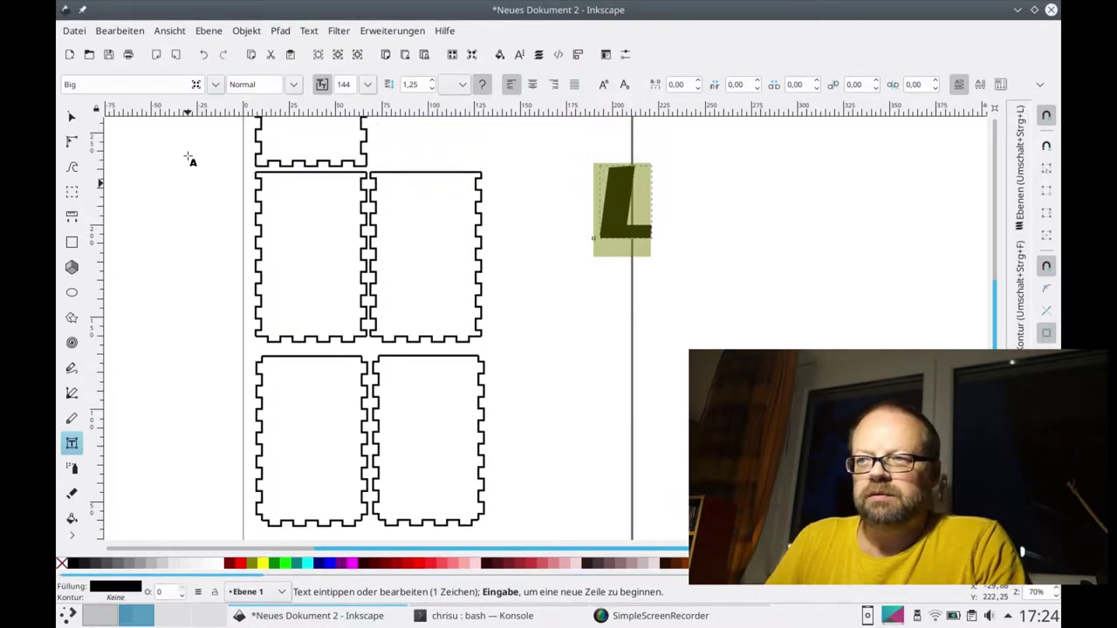
{"action": "left_click", "coordinate": [594, 343]}
{"action": "type", "text": "O"}
{"action": "double_click", "coordinate": [600, 337]}
Set the O to the Big font at size 144
{"action": "left_click", "coordinate": [617, 186]}
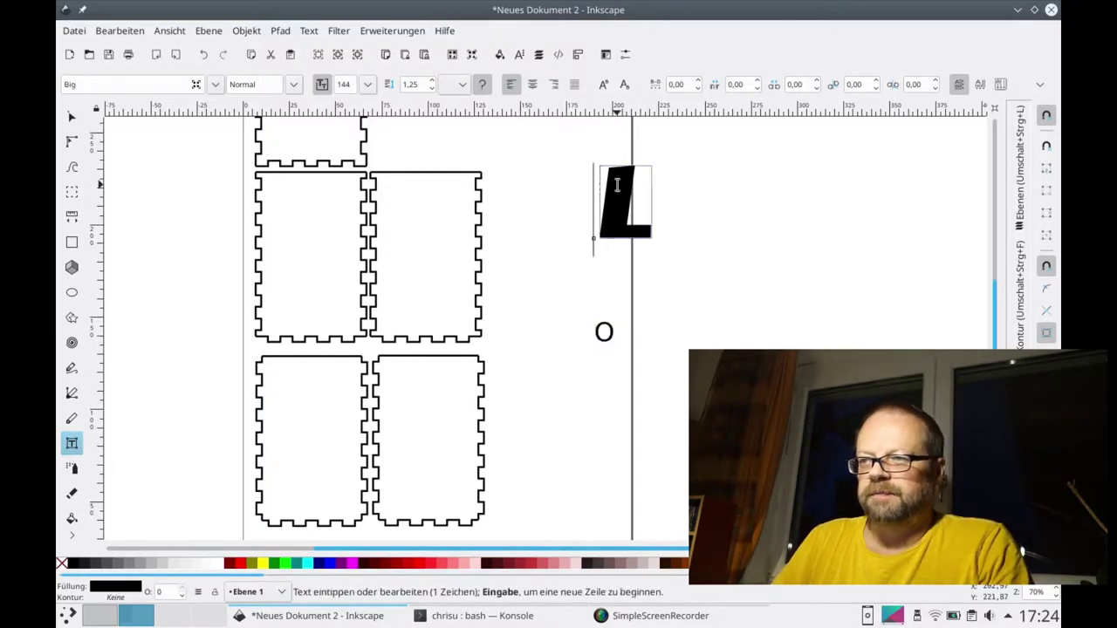
{"action": "left_click", "coordinate": [603, 331]}
{"action": "double_click", "coordinate": [604, 332]}
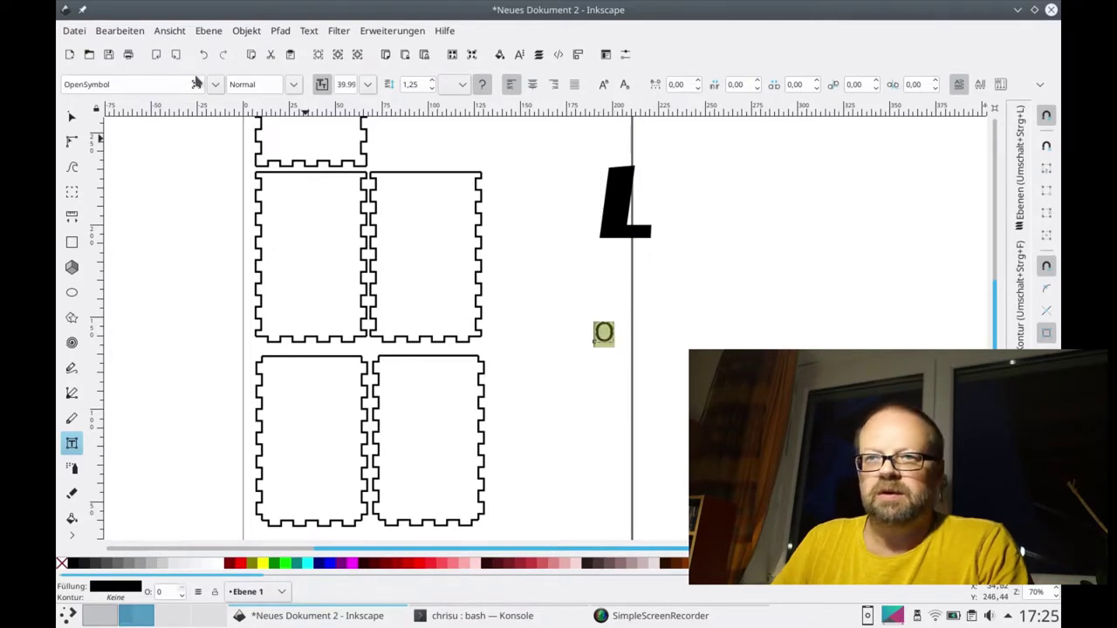
{"action": "left_click", "coordinate": [214, 85]}
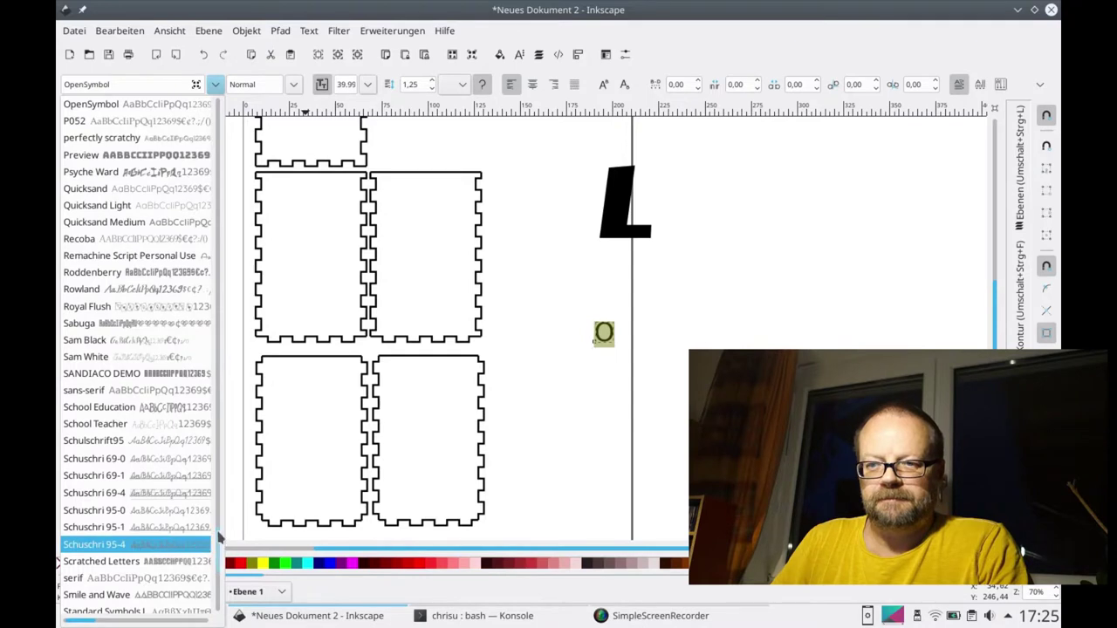
{"action": "left_click", "coordinate": [116, 103]}
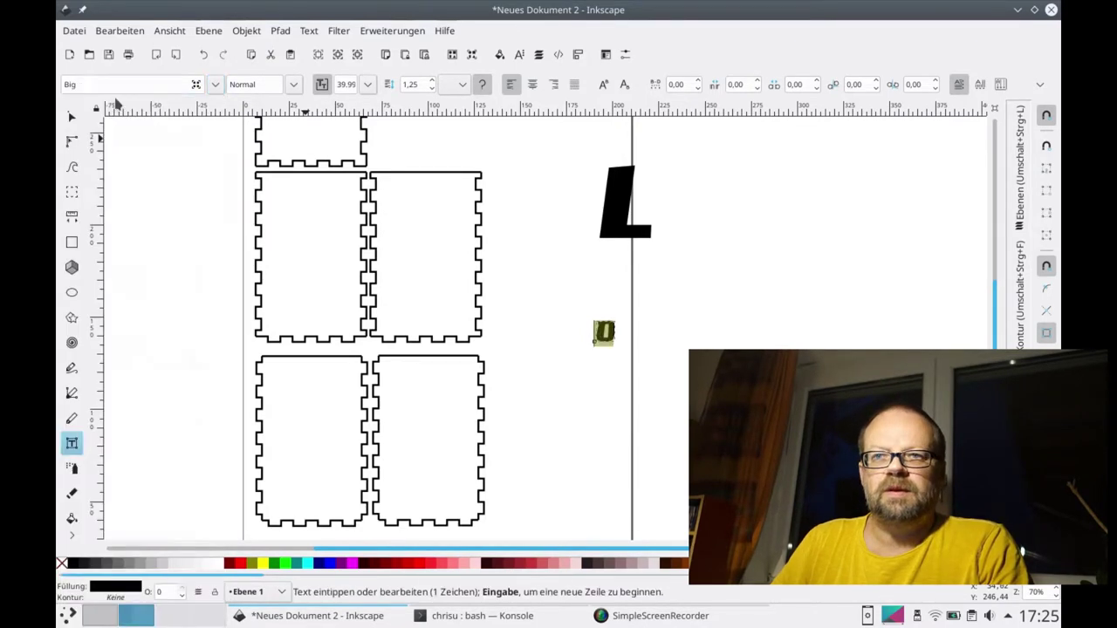
{"action": "left_click", "coordinate": [367, 84]}
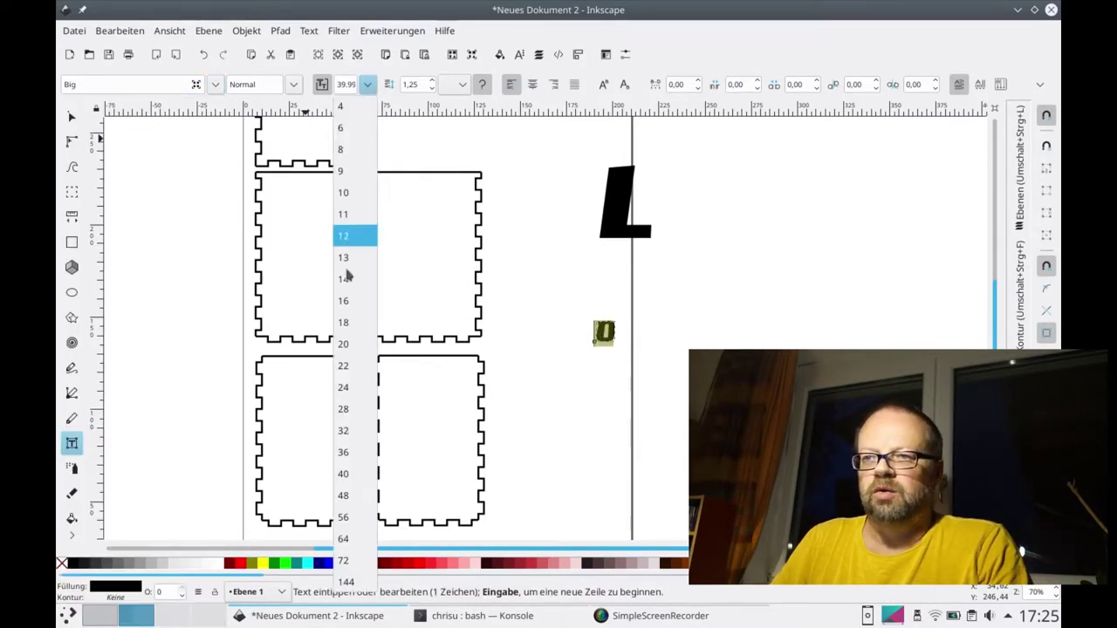
{"action": "left_click", "coordinate": [354, 583]}
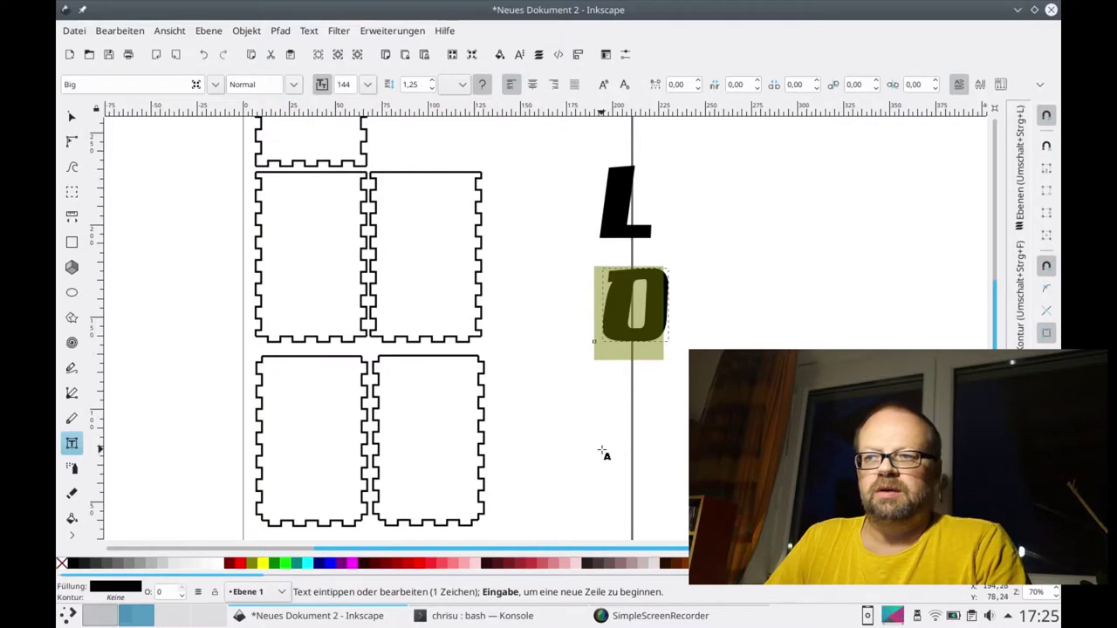
Add a letter U below the O in the Big font at 144
{"action": "left_click", "coordinate": [601, 450]}
{"action": "left_click", "coordinate": [215, 84]}
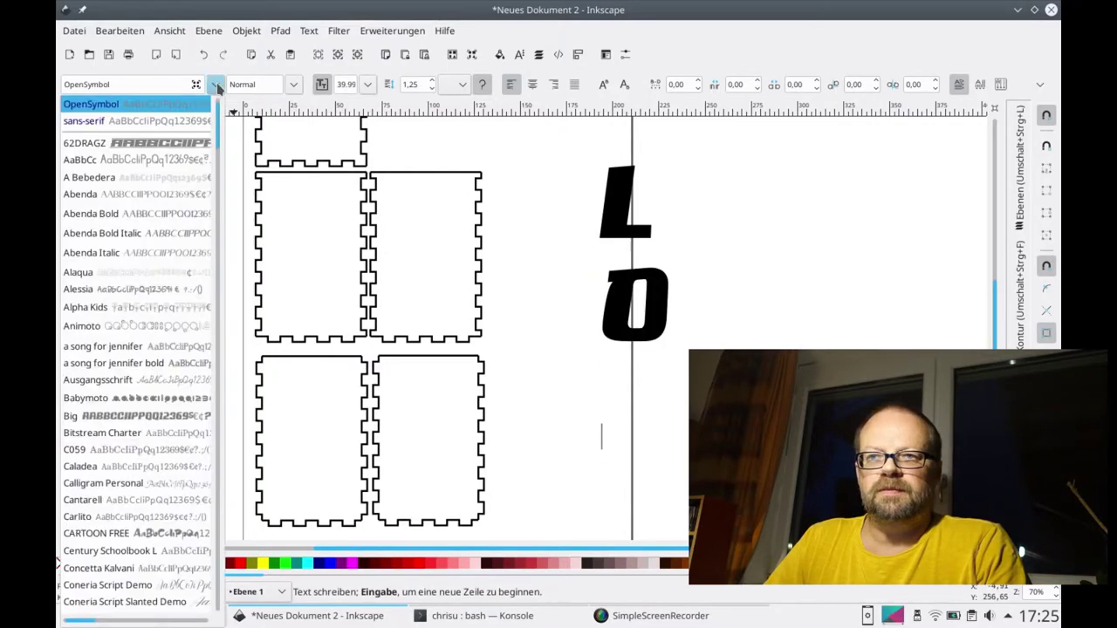
{"action": "scroll", "coordinate": [218, 105], "scroll_direction": "up", "scroll_amount": 1}
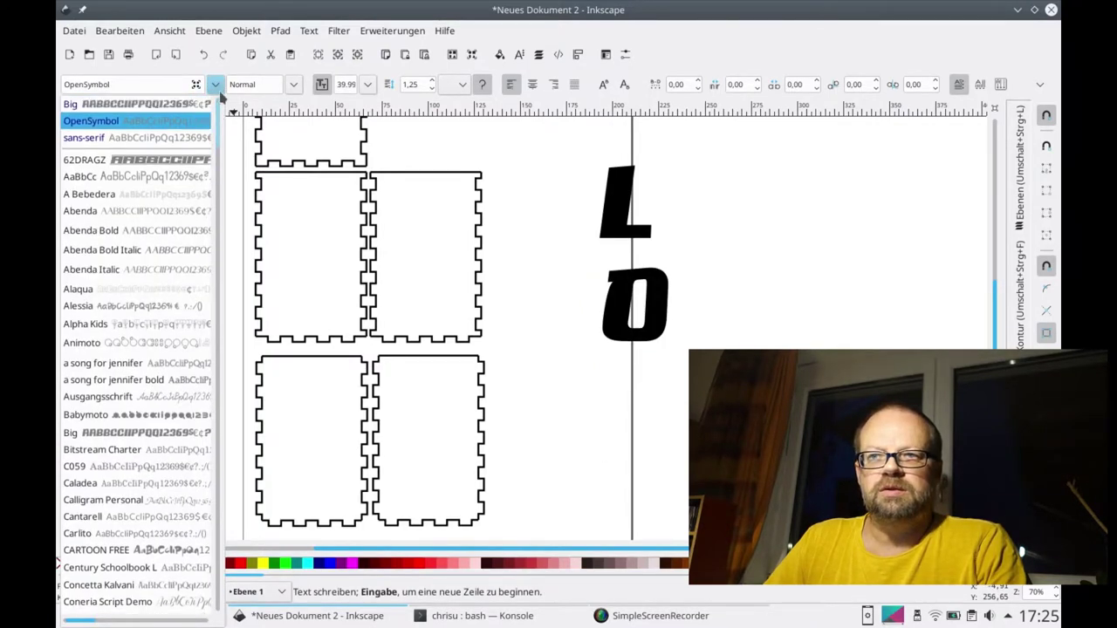
{"action": "left_click", "coordinate": [157, 105]}
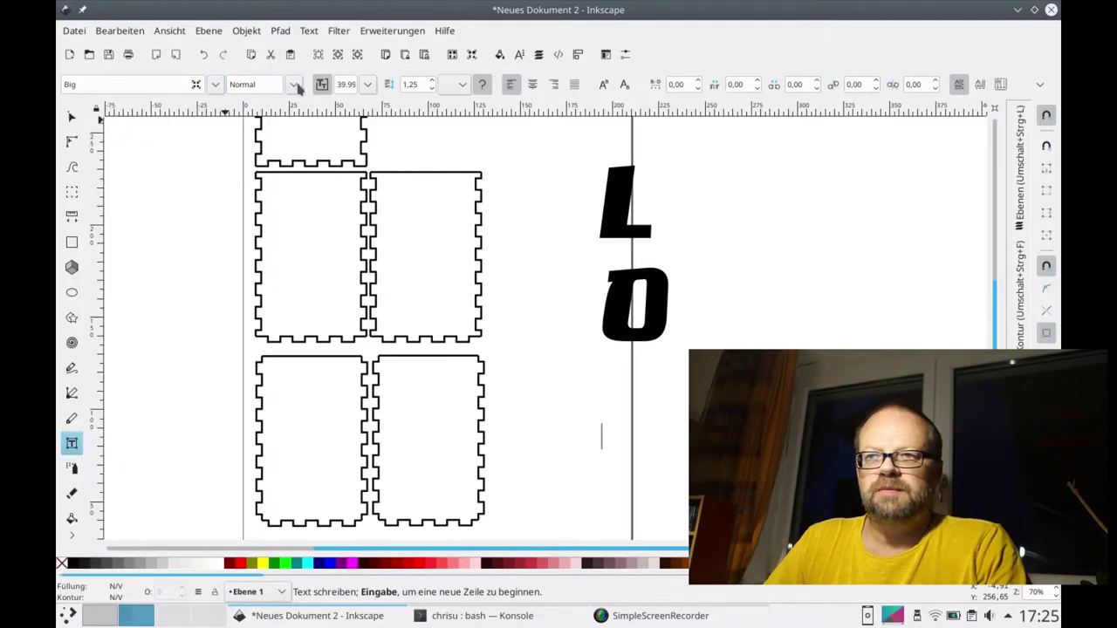
{"action": "left_click", "coordinate": [370, 84]}
{"action": "left_click", "coordinate": [368, 584]}
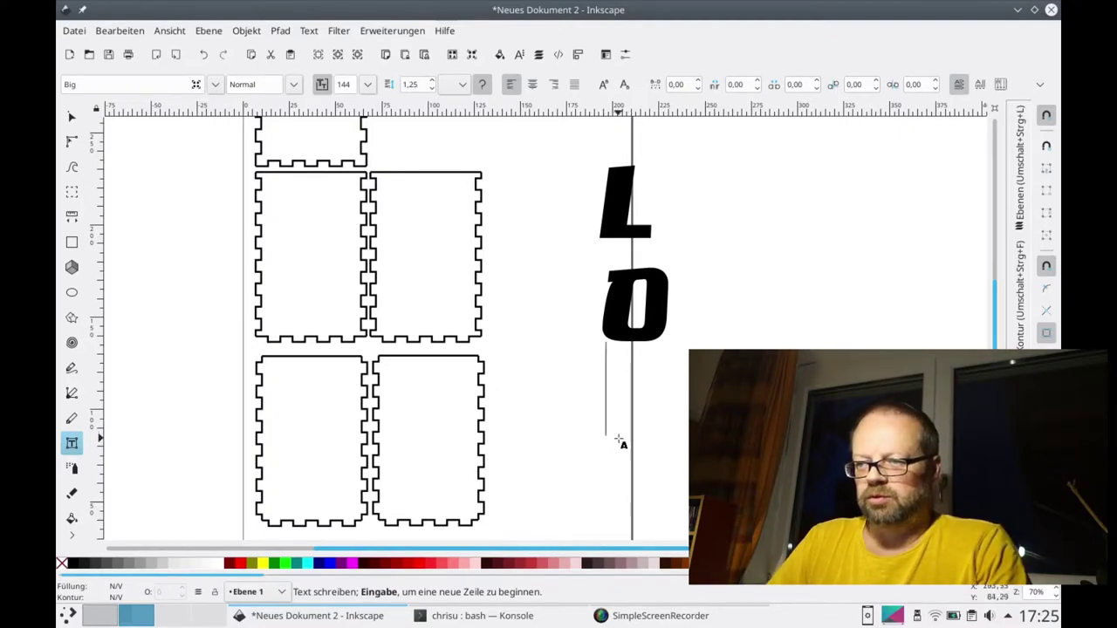
{"action": "type", "text": "U"}
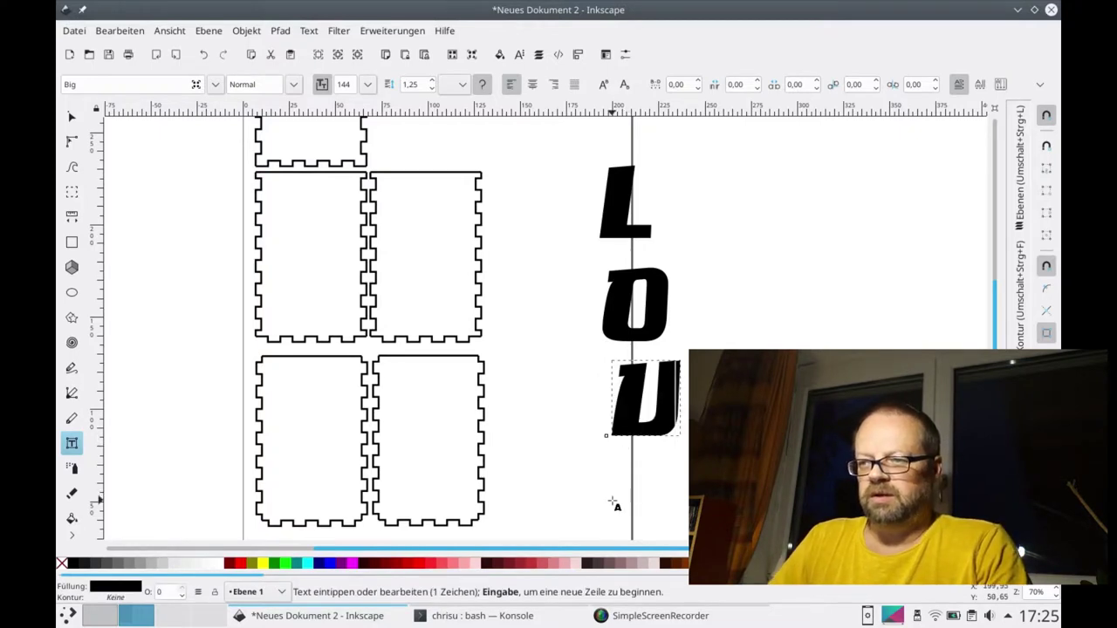
{"action": "left_click", "coordinate": [756, 502]}
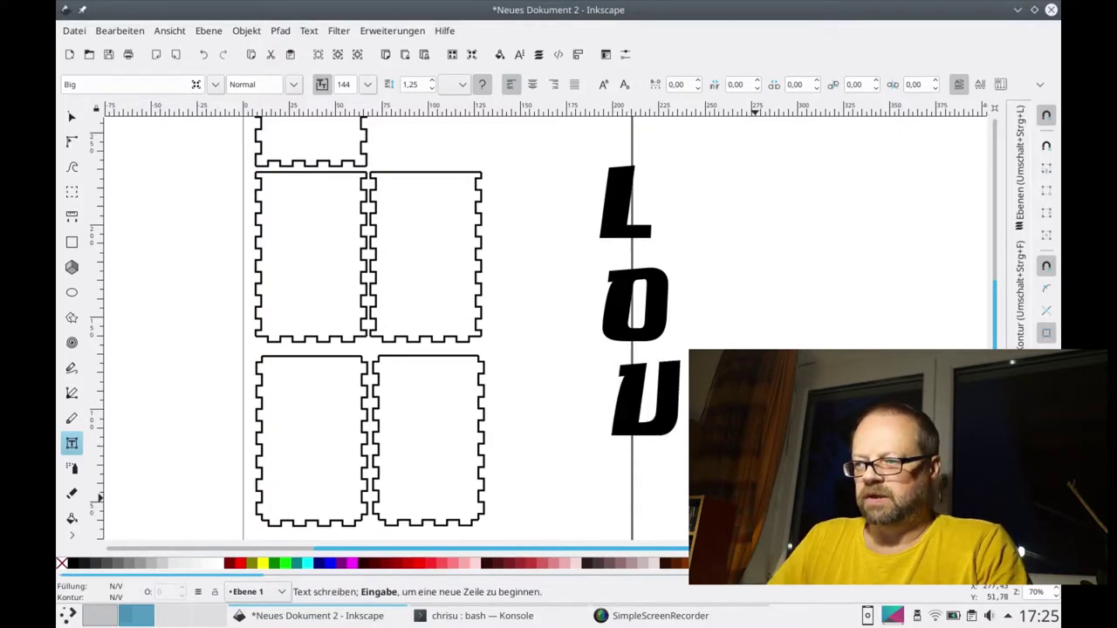
{"action": "left_click", "coordinate": [594, 430]}
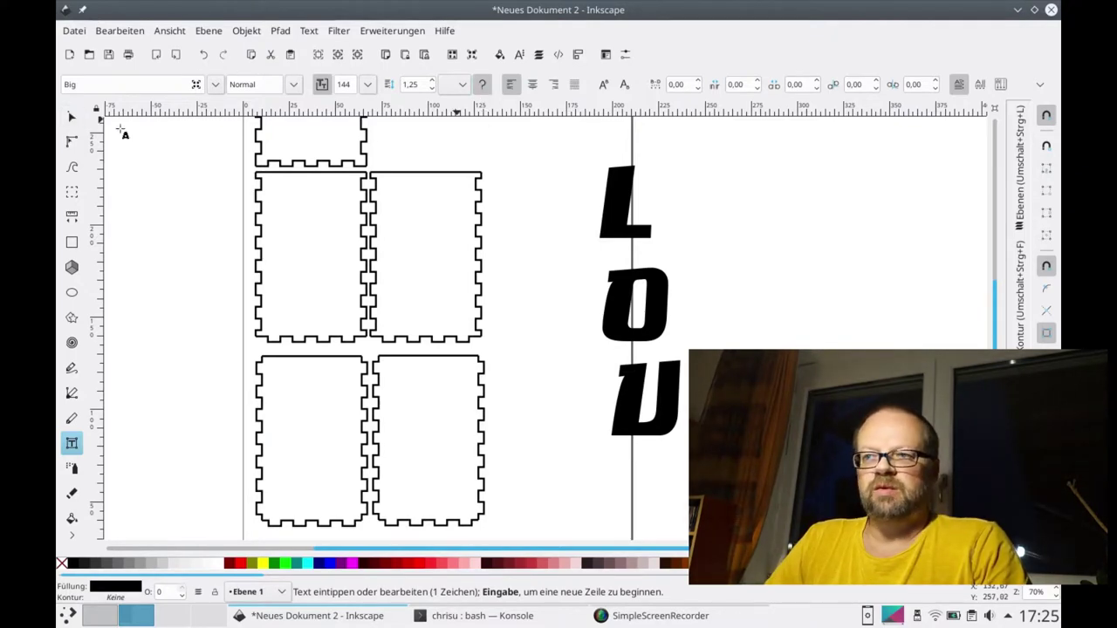
Convert the selected letter and the U to paths via the Pfad menu
{"action": "left_click", "coordinate": [81, 122]}
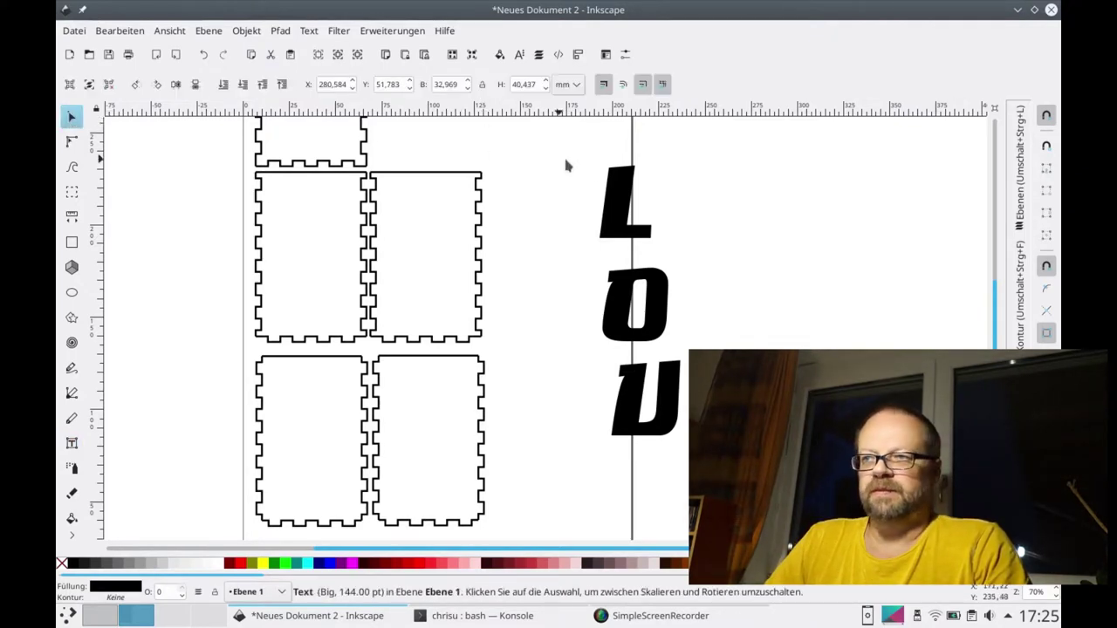
{"action": "left_click", "coordinate": [279, 34]}
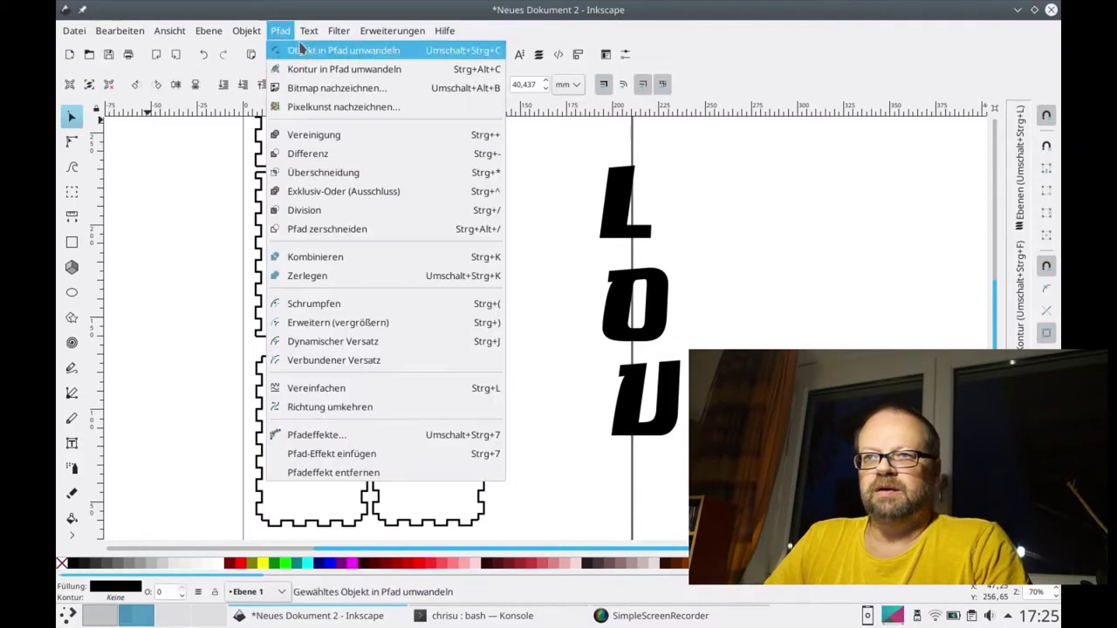
{"action": "left_click", "coordinate": [310, 53]}
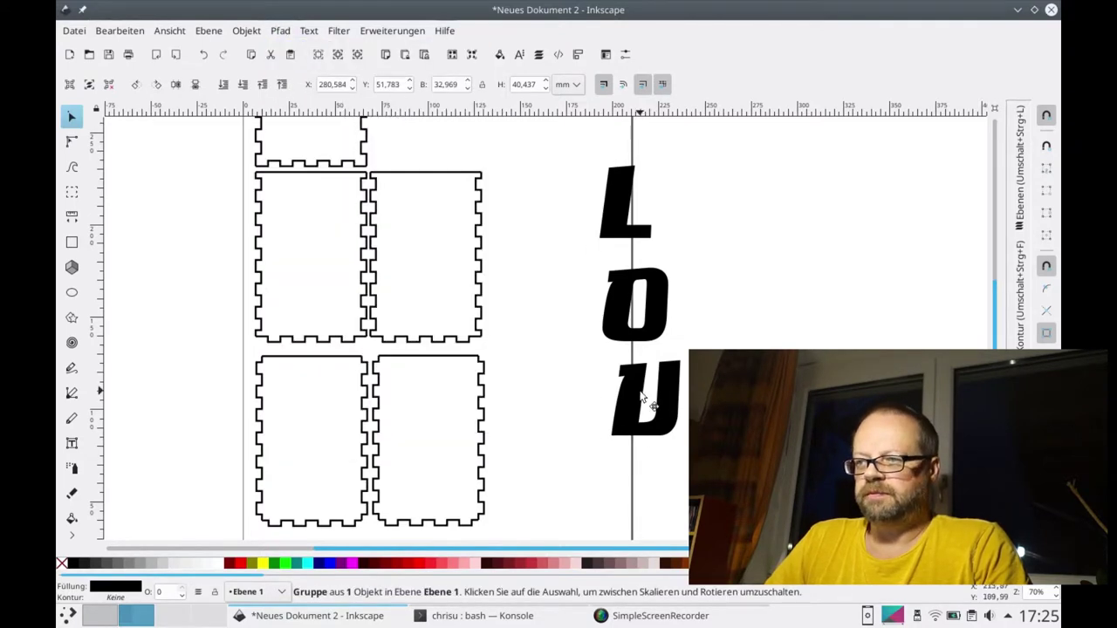
{"action": "left_click", "coordinate": [642, 398]}
{"action": "left_click", "coordinate": [287, 31]}
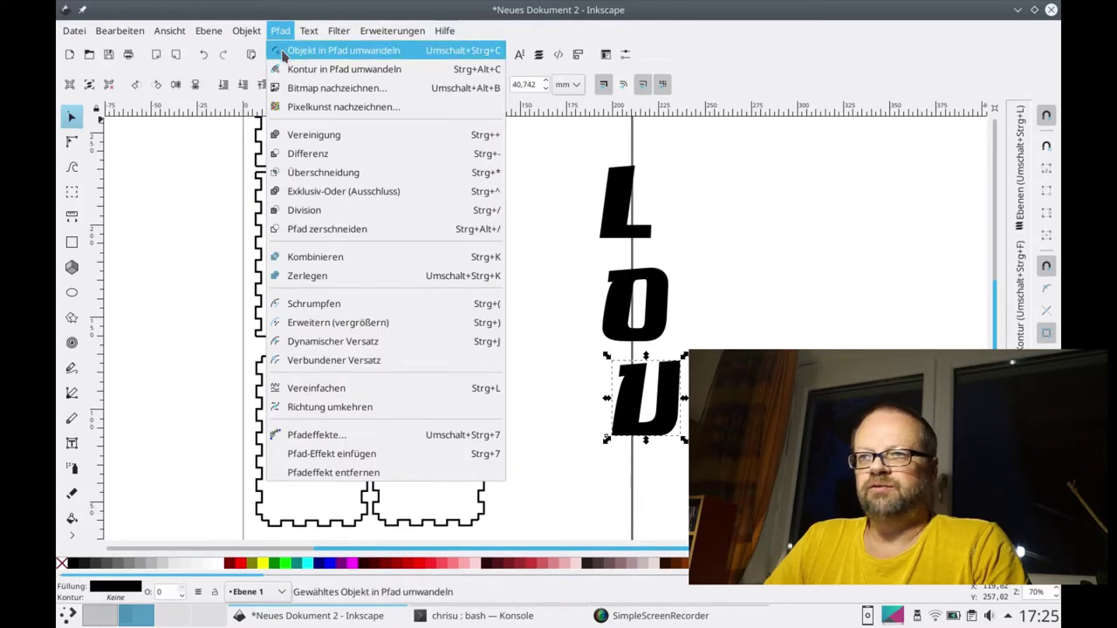
{"action": "left_click", "coordinate": [310, 50]}
Convert the O, U, L and E letters to paths with Shift+Ctrl+C
{"action": "left_click", "coordinate": [625, 302]}
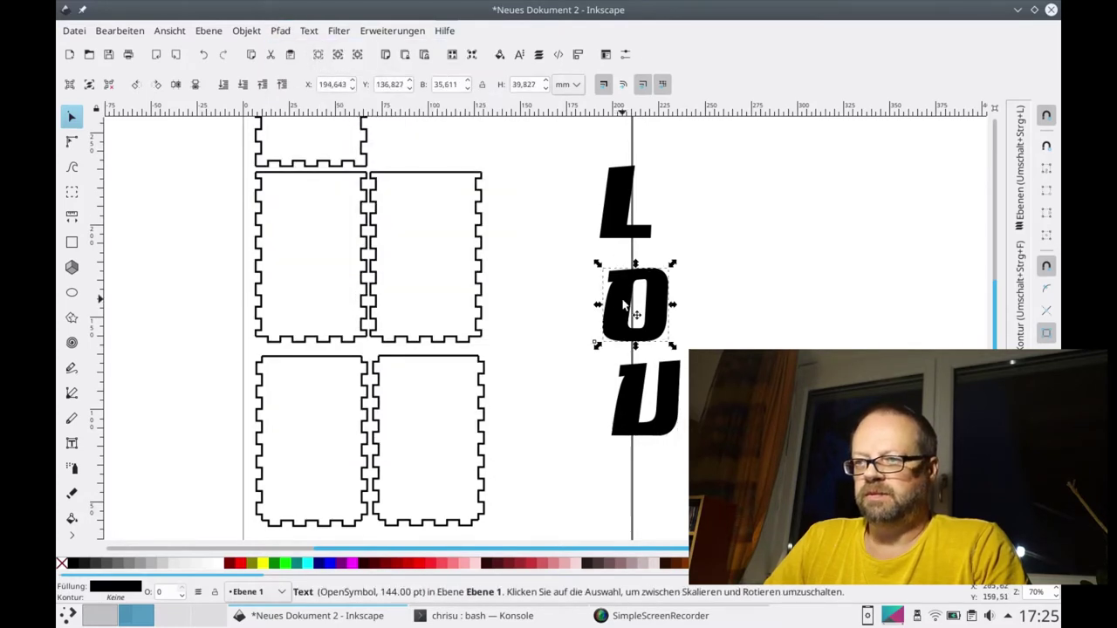
{"action": "key", "text": "shift+ctrl+c"}
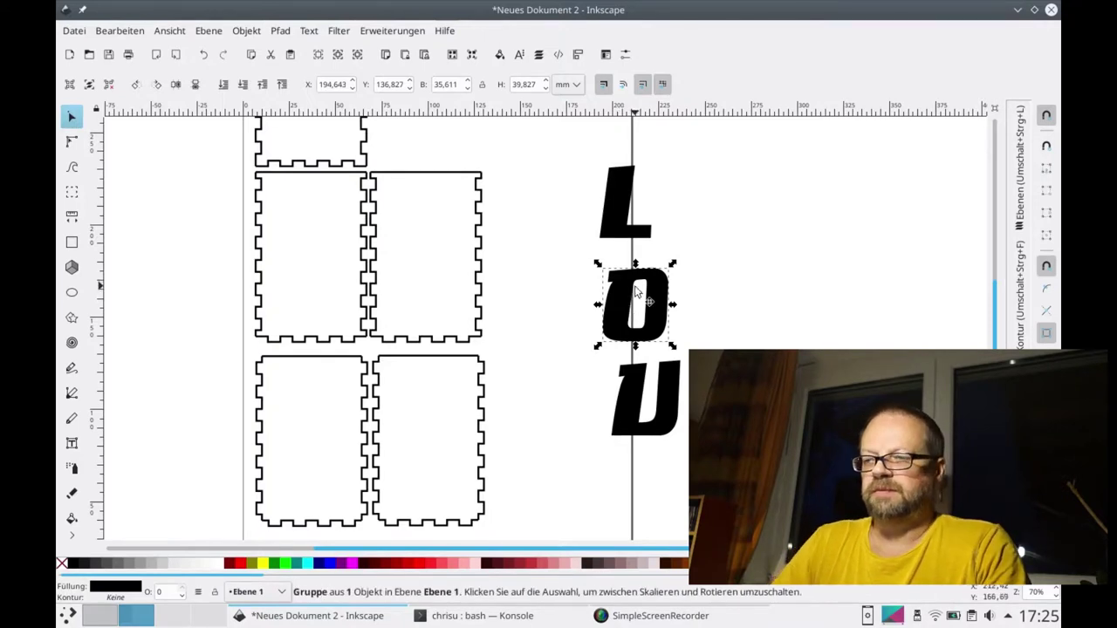
{"action": "left_click", "coordinate": [629, 393]}
{"action": "key", "text": "shift+ctrl+c"}
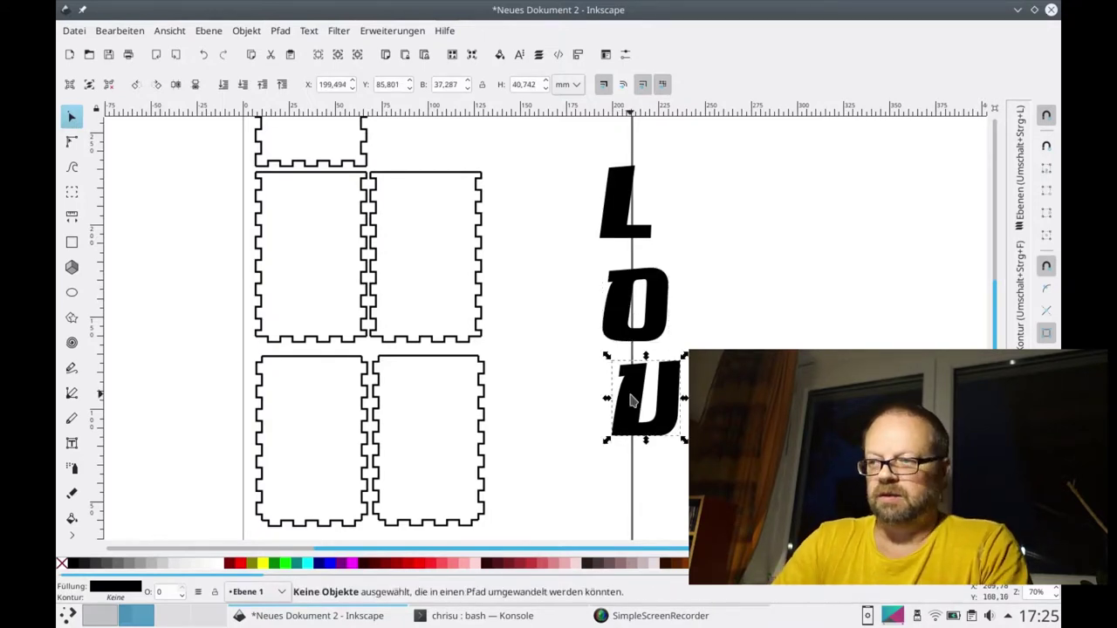
{"action": "left_click", "coordinate": [625, 231]}
{"action": "key", "text": "shift+ctrl+c"}
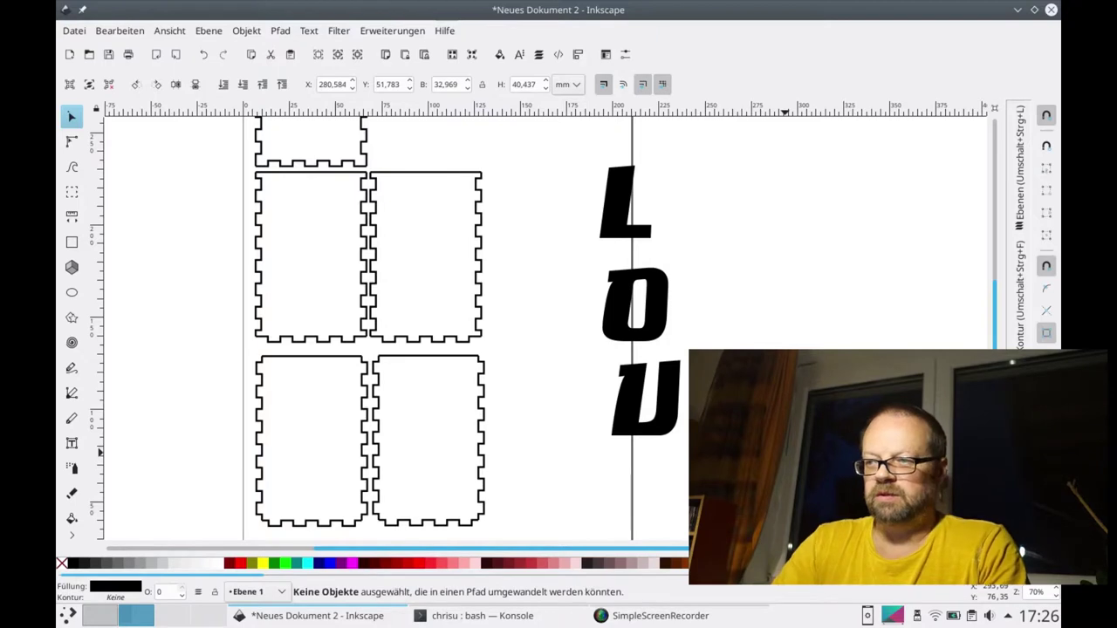
{"action": "left_click", "coordinate": [624, 229]}
{"action": "key", "text": "shift+ctrl+c"}
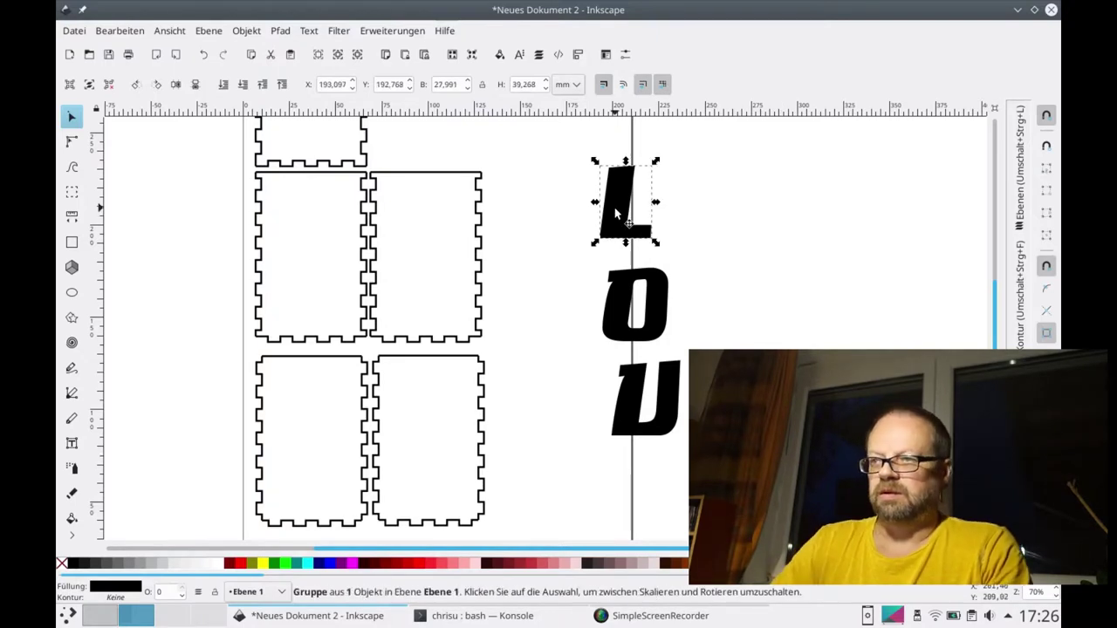
{"action": "left_click", "coordinate": [630, 480]}
{"action": "key", "text": "shift+ctrl+c"}
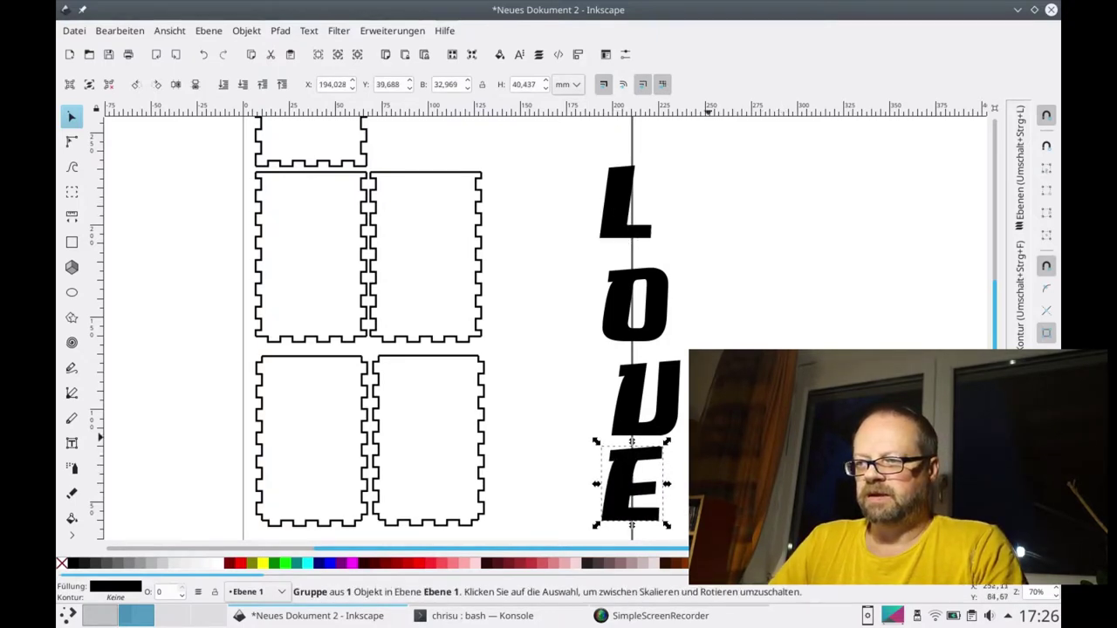
Select all four LOVE letters and give them no fill and a flat red stroke
{"action": "left_click", "coordinate": [1022, 297]}
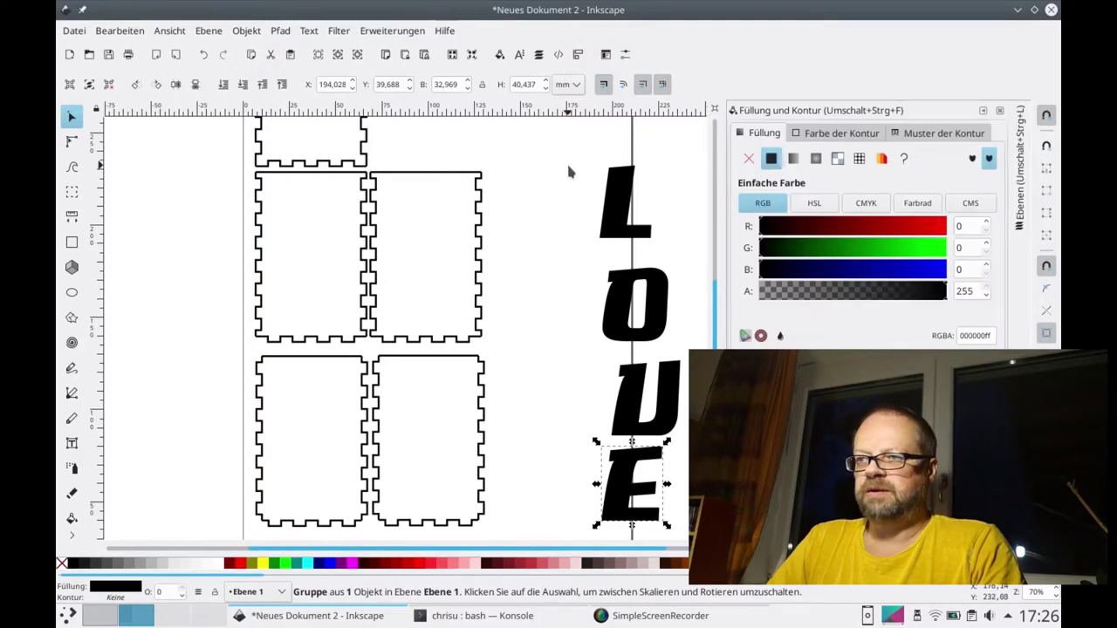
{"action": "scroll", "coordinate": [565, 183], "scroll_direction": "down", "scroll_amount": 1}
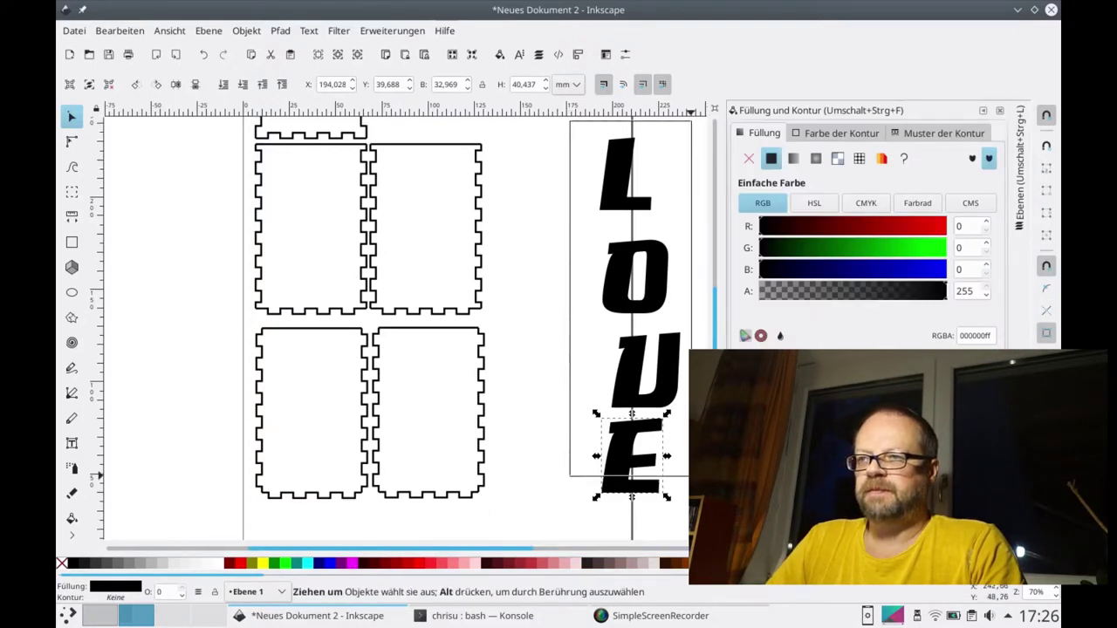
{"action": "left_click_drag", "start_coordinate": [569, 127], "coordinate": [689, 501]}
{"action": "left_click", "coordinate": [748, 159]}
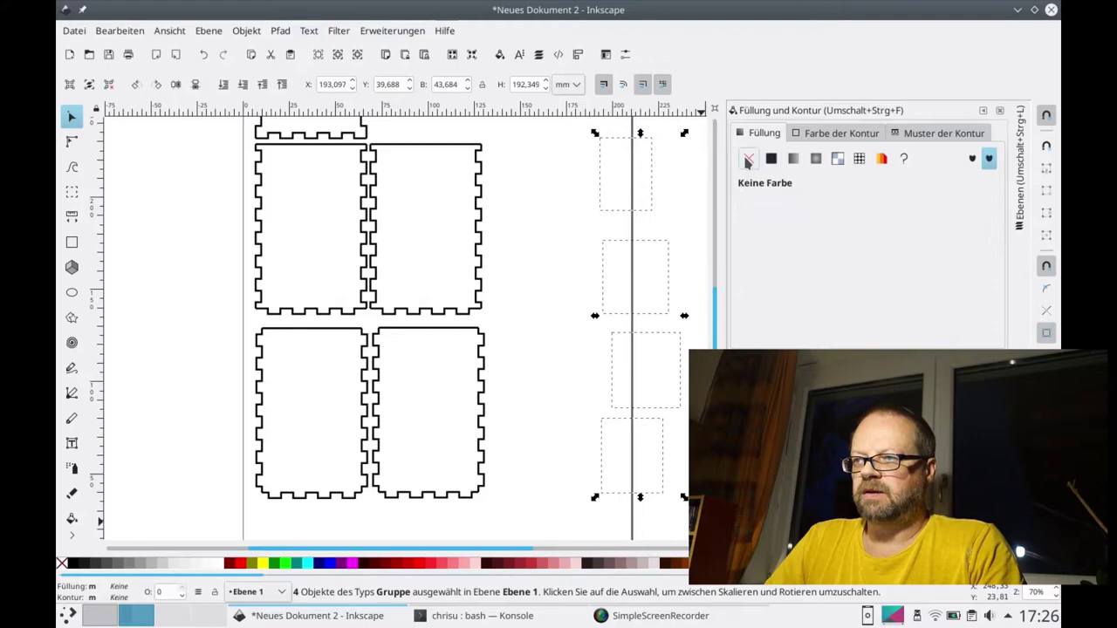
{"action": "left_click", "coordinate": [812, 135]}
{"action": "left_click", "coordinate": [771, 159]}
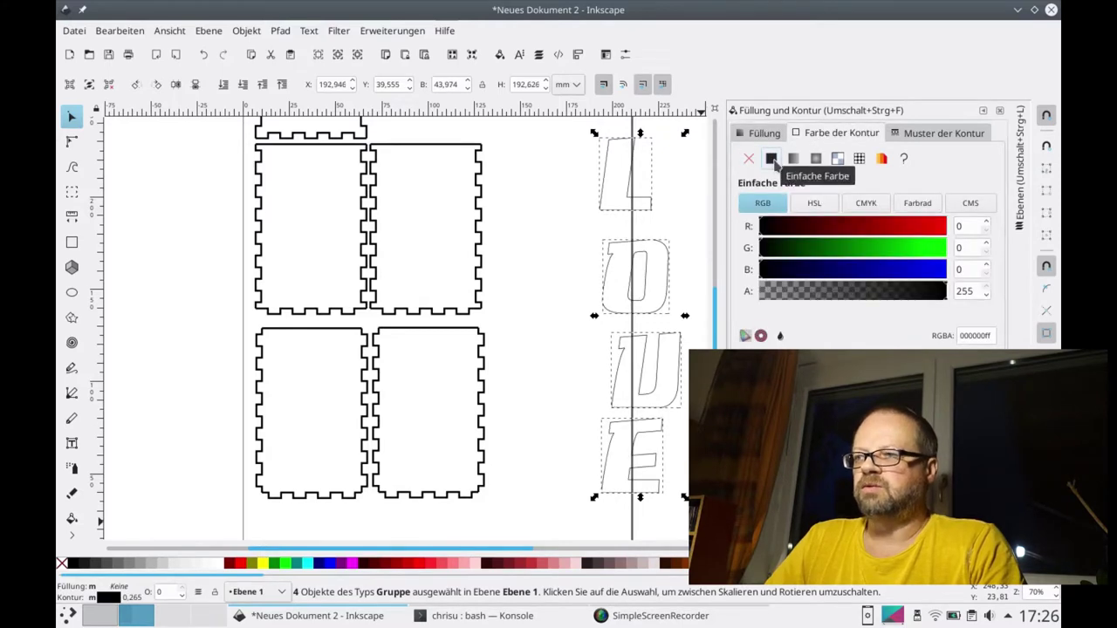
{"action": "left_click_drag", "start_coordinate": [804, 226], "coordinate": [948, 226]}
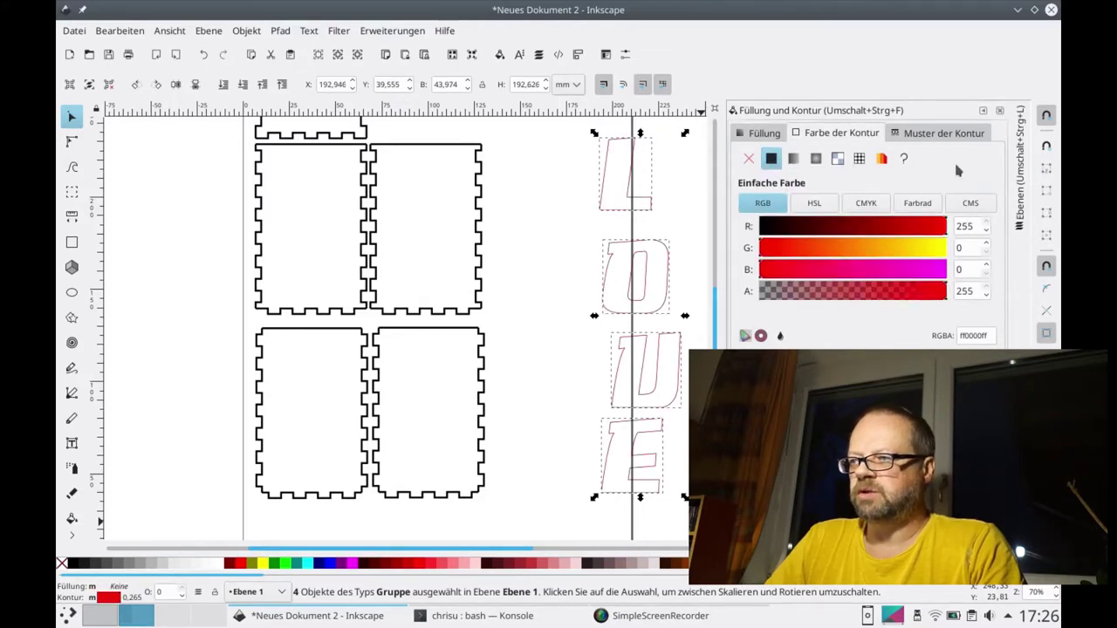
Set the letters' stroke width to 0,3 px
{"action": "left_click", "coordinate": [936, 133]}
{"action": "left_click", "coordinate": [949, 161]}
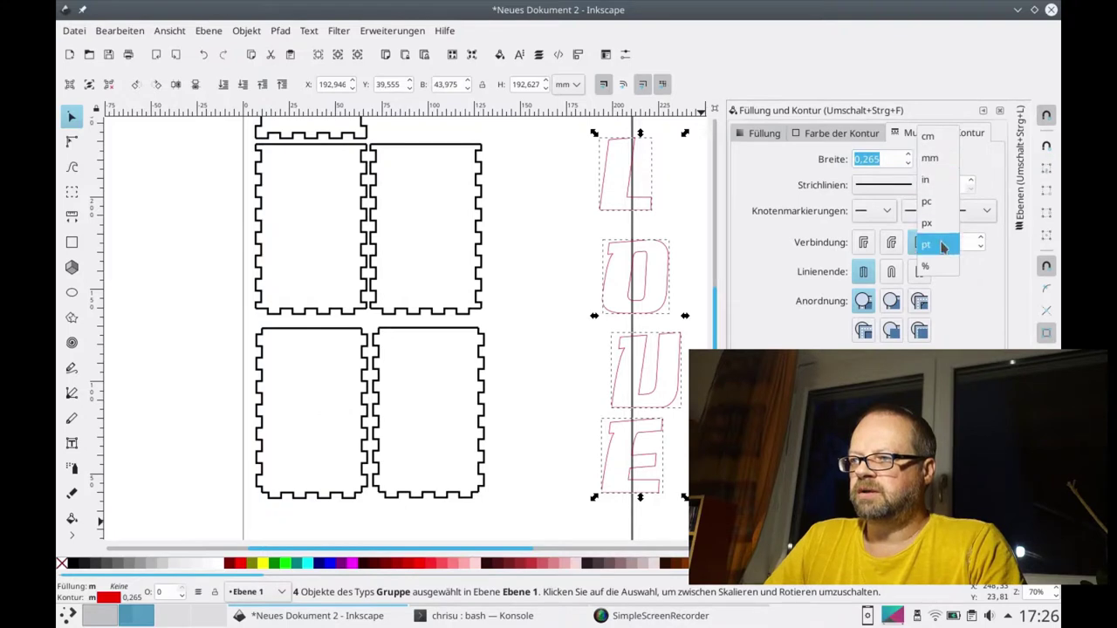
{"action": "left_click", "coordinate": [942, 246]}
{"action": "left_click", "coordinate": [950, 164]}
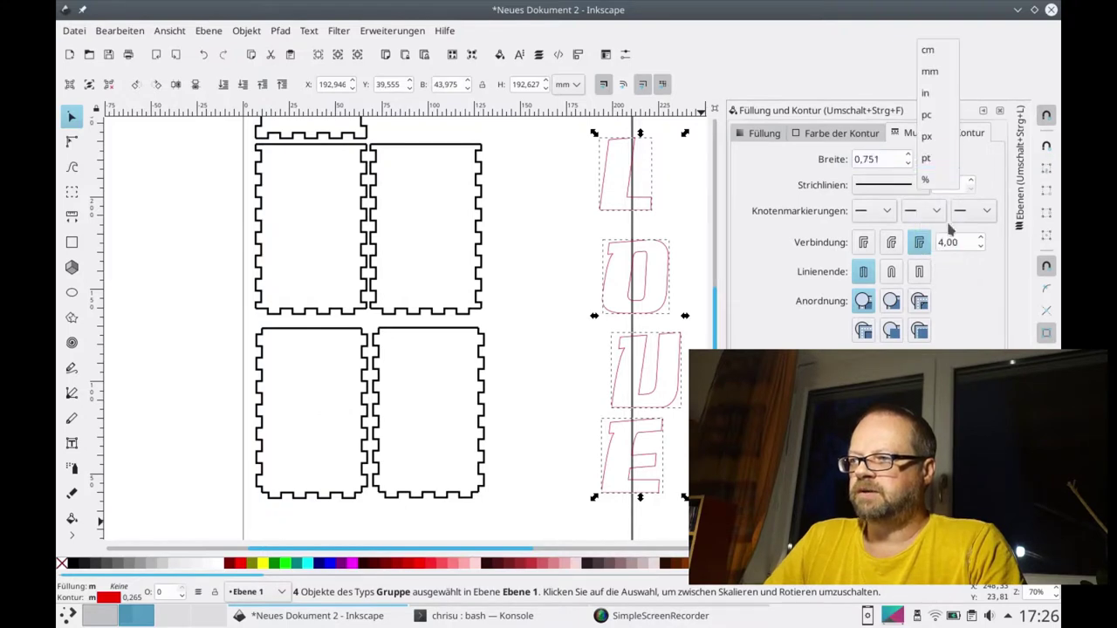
{"action": "left_click", "coordinate": [929, 146]}
{"action": "type", "text": "0,3"}
{"action": "key", "text": "Return"}
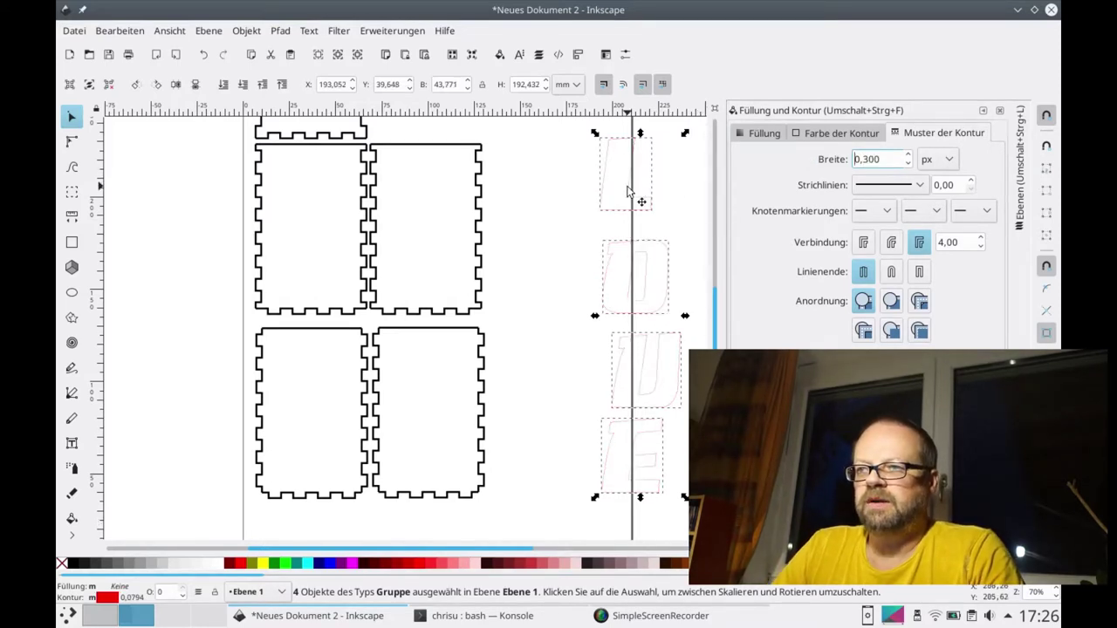
Place L and O in the top panels and U and E in the bottom panels
{"action": "mouse_move", "coordinate": [608, 184]}
{"action": "left_mouse_down"}
{"action": "mouse_move", "coordinate": [325, 194]}
{"action": "mouse_move", "coordinate": [282, 214]}
{"action": "left_mouse_up"}
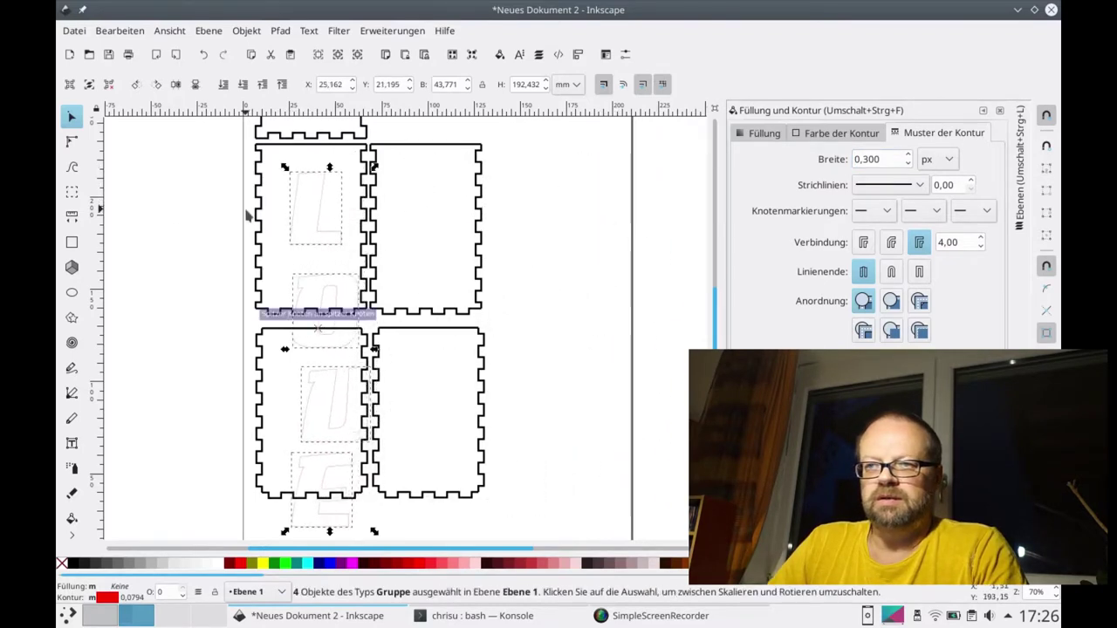
{"action": "key", "text": "Escape"}
{"action": "mouse_move", "coordinate": [332, 282]}
{"action": "left_mouse_down"}
{"action": "mouse_move", "coordinate": [456, 194]}
{"action": "mouse_move", "coordinate": [439, 188]}
{"action": "left_mouse_up"}
{"action": "mouse_move", "coordinate": [312, 375]}
{"action": "left_mouse_down"}
{"action": "mouse_move", "coordinate": [323, 460]}
{"action": "mouse_move", "coordinate": [436, 364]}
{"action": "left_mouse_up"}
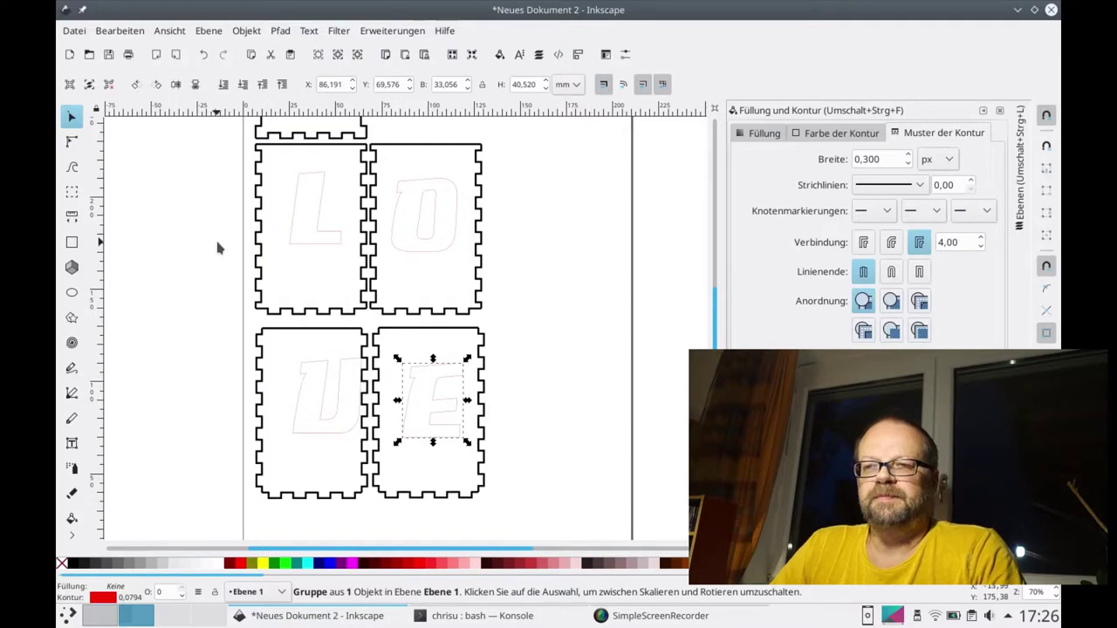
{"action": "left_click", "coordinate": [297, 198]}
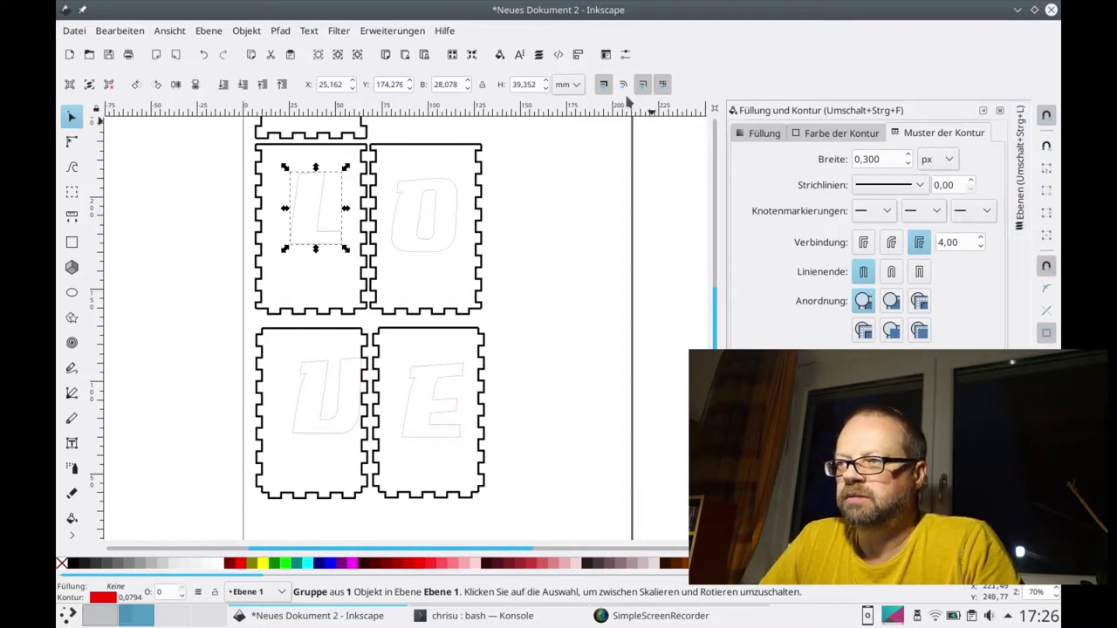
Open Align and Distribute and centre the L on both axes within its tabbed panel
{"action": "left_click", "coordinate": [250, 32]}
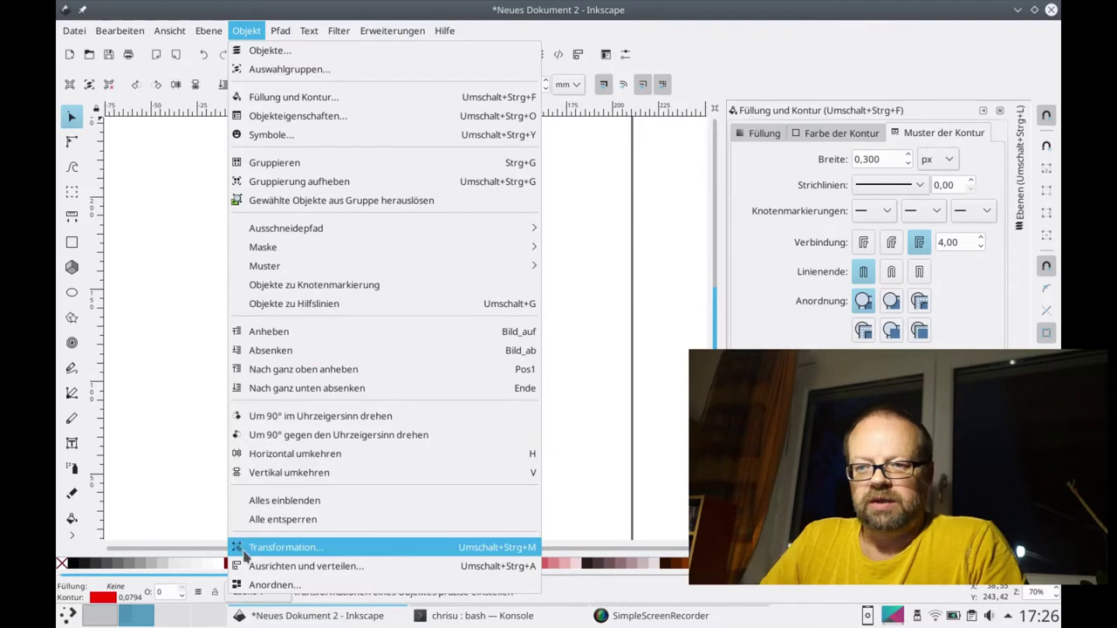
{"action": "left_click", "coordinate": [265, 572]}
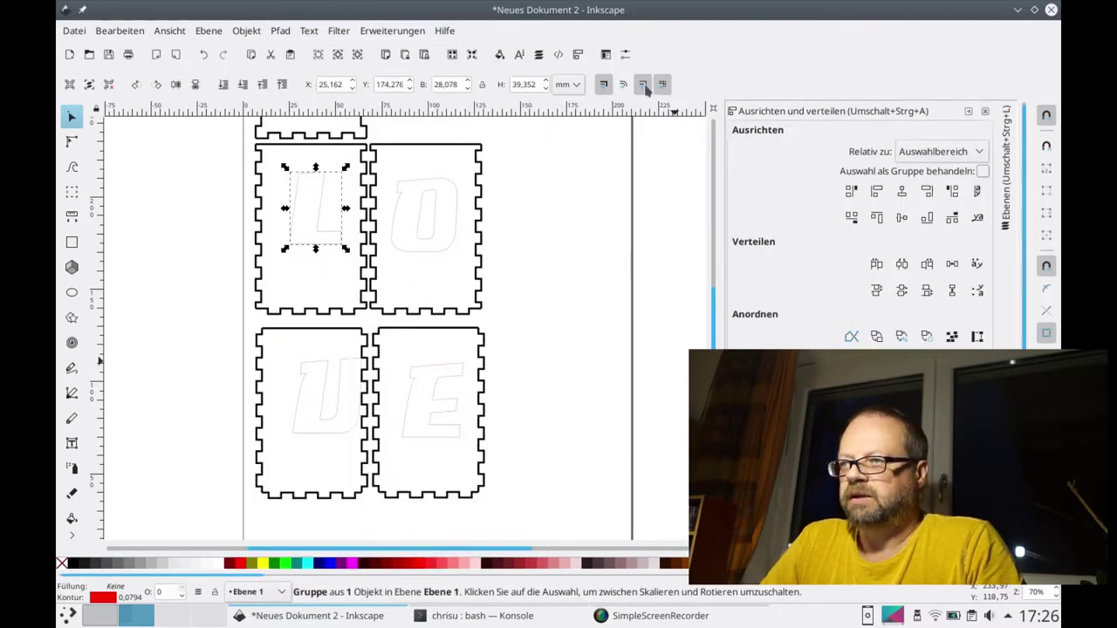
{"action": "left_click", "coordinate": [257, 179]}
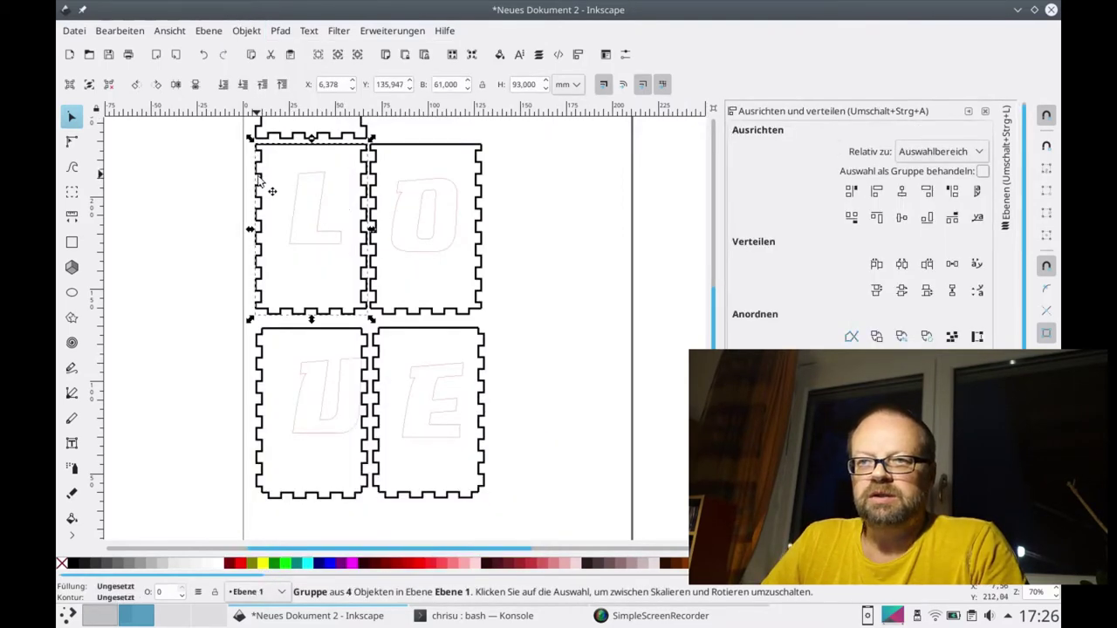
{"action": "left_click", "coordinate": [297, 199], "text": "shift"}
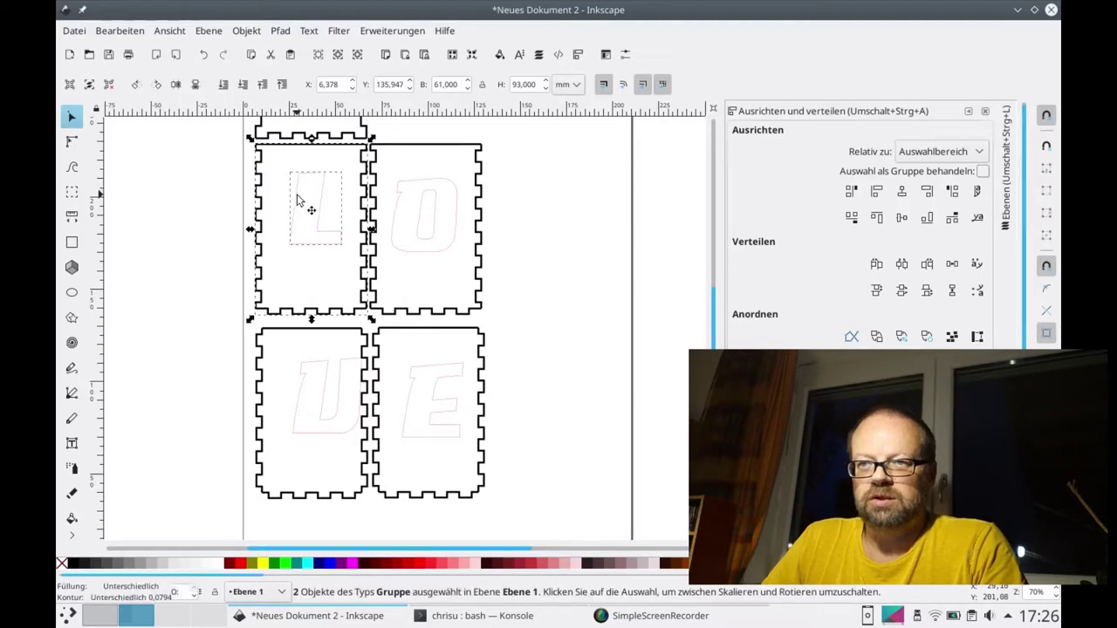
{"action": "left_click", "coordinate": [903, 193]}
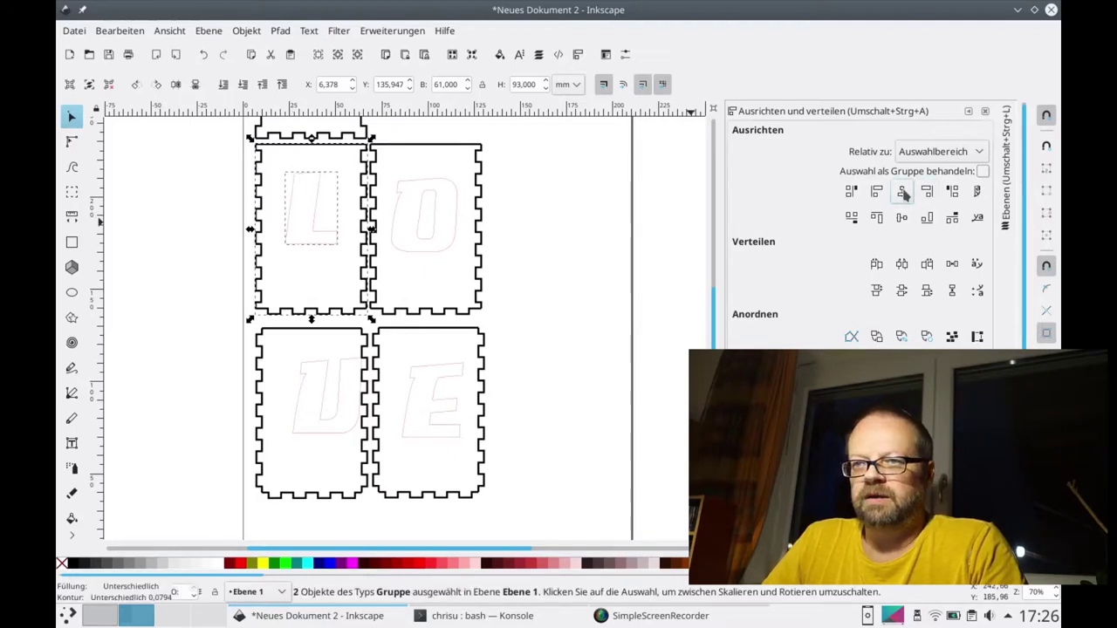
{"action": "left_click", "coordinate": [903, 220]}
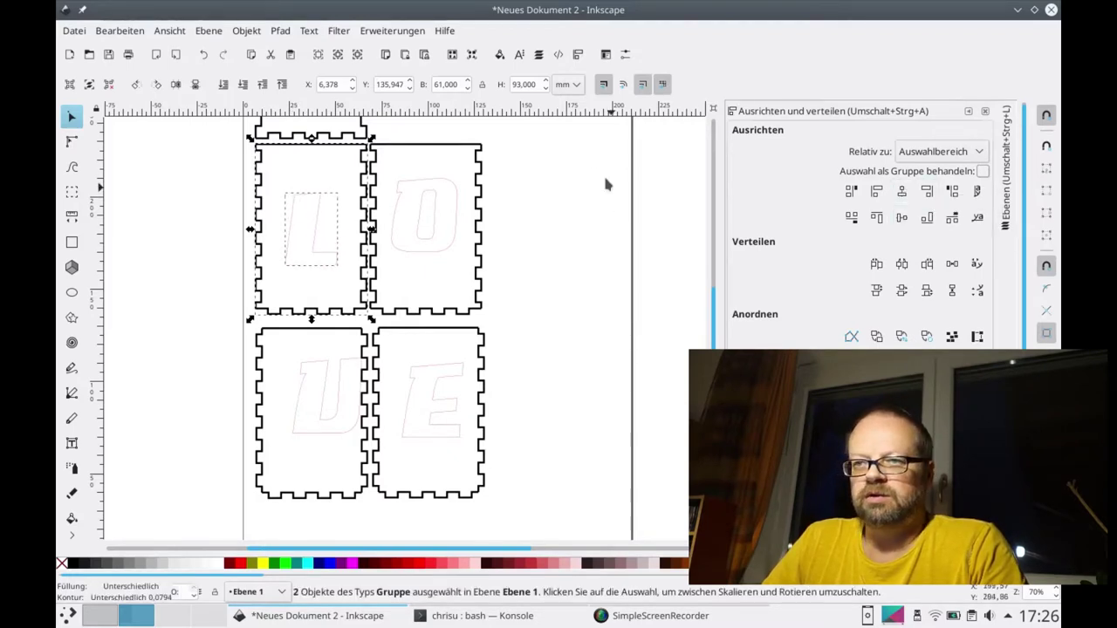
Centre the O and the U horizontally and vertically within their own panels
{"action": "left_click", "coordinate": [441, 183]}
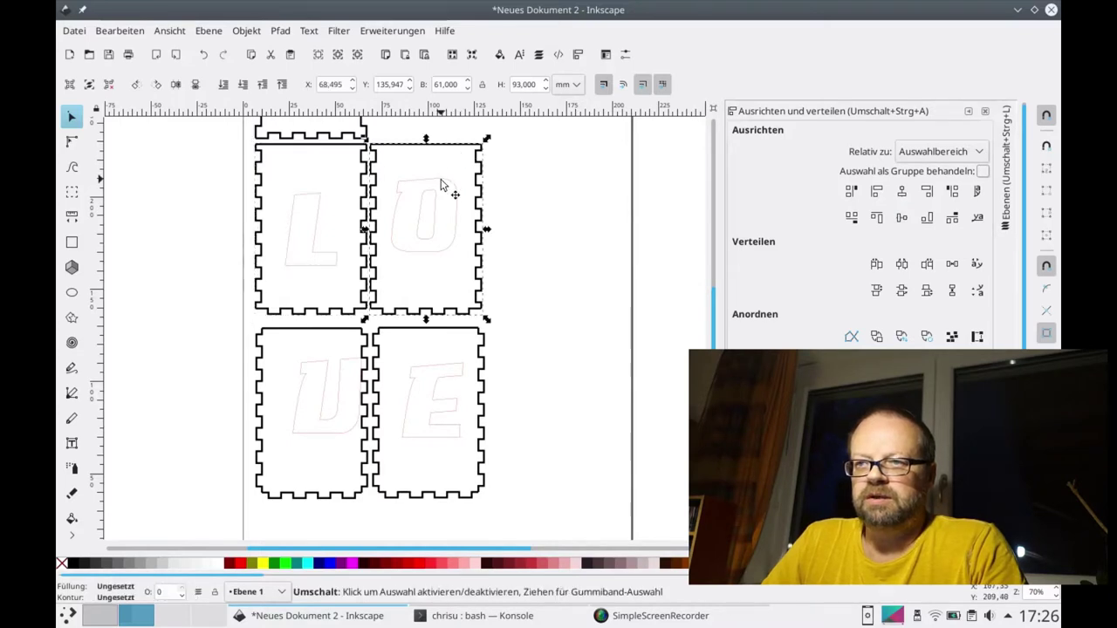
{"action": "left_click", "coordinate": [447, 183], "text": "shift"}
{"action": "left_click", "coordinate": [903, 190]}
{"action": "left_click", "coordinate": [902, 218]}
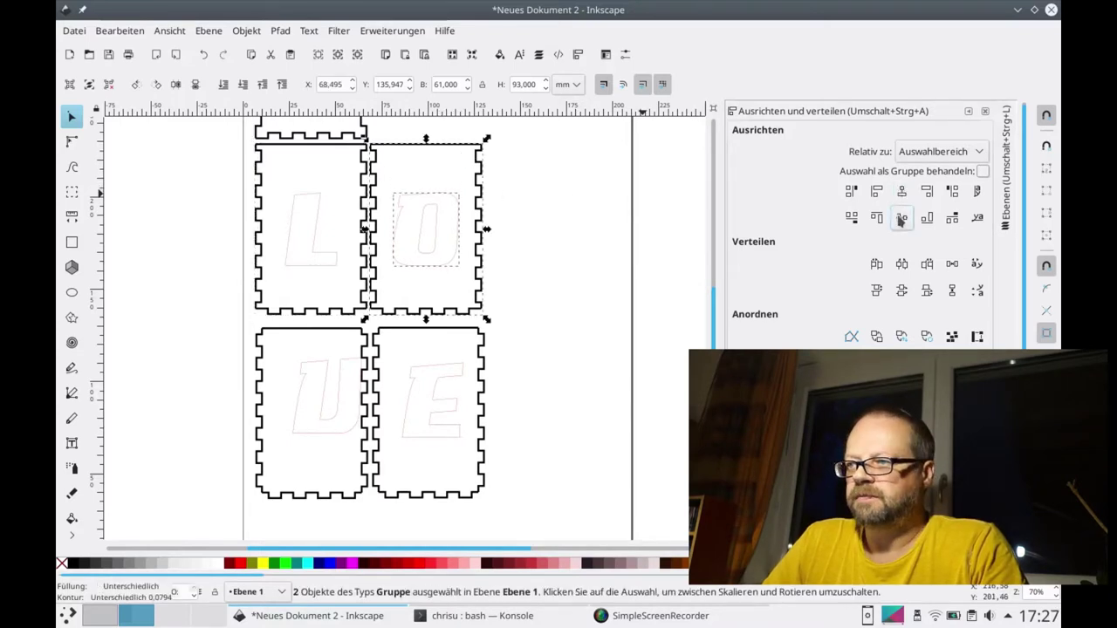
{"action": "left_click", "coordinate": [301, 394]}
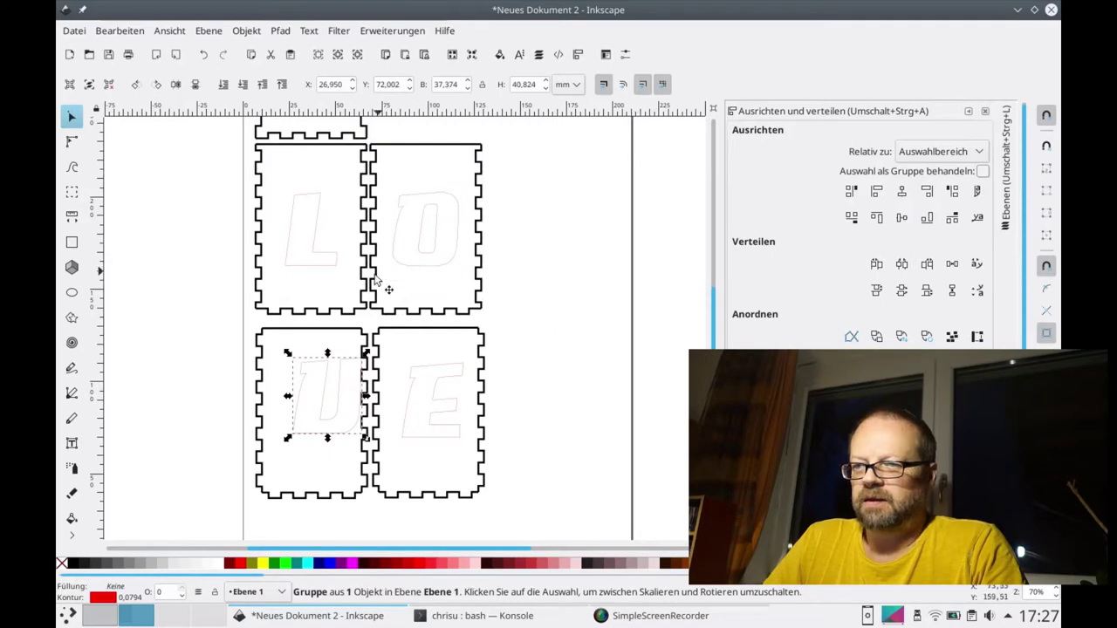
{"action": "left_click", "coordinate": [312, 329], "text": "shift"}
{"action": "left_click", "coordinate": [903, 190]}
{"action": "left_click", "coordinate": [902, 219]}
Centre the E horizontally and vertically within its tabbed panel
{"action": "left_click", "coordinate": [443, 328]}
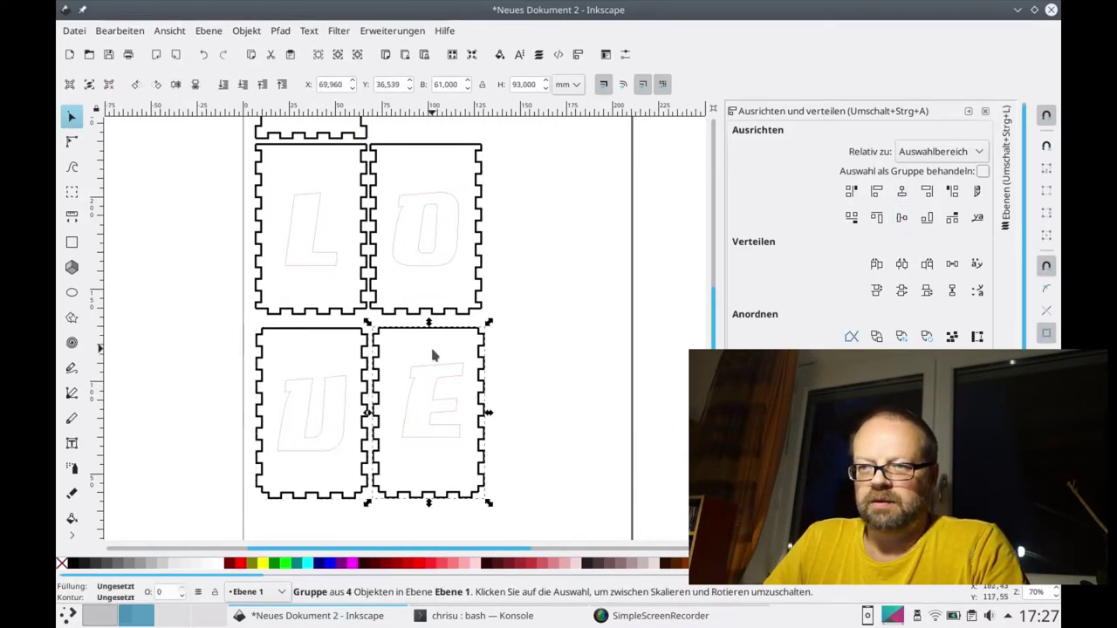
{"action": "left_click", "coordinate": [442, 375], "text": "shift"}
{"action": "left_click", "coordinate": [902, 190]}
{"action": "left_click", "coordinate": [901, 218]}
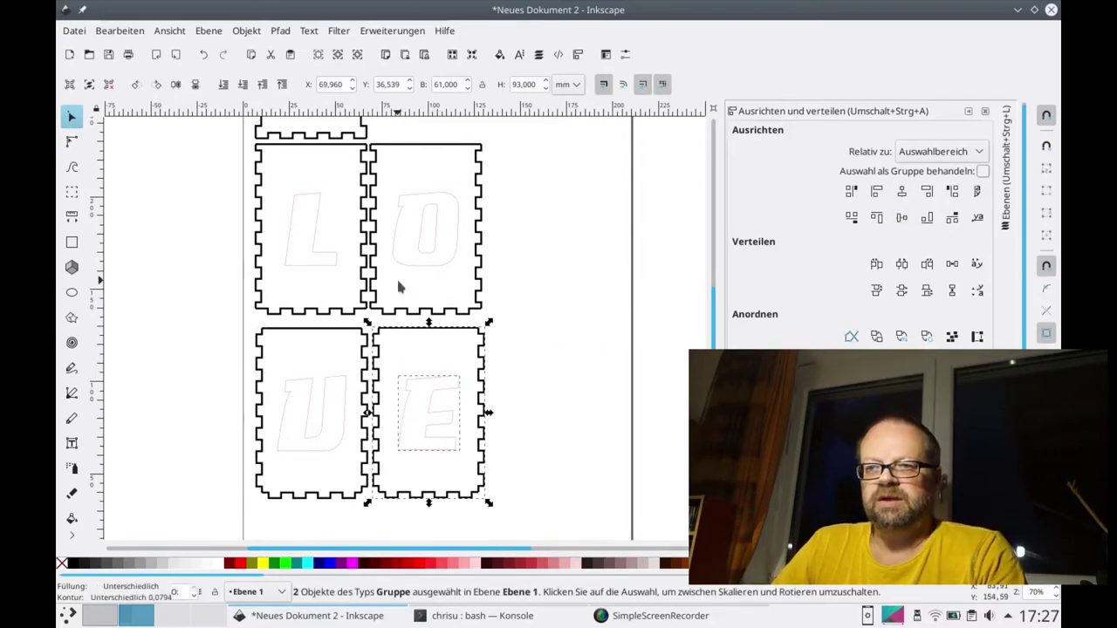
{"action": "left_click", "coordinate": [72, 142]}
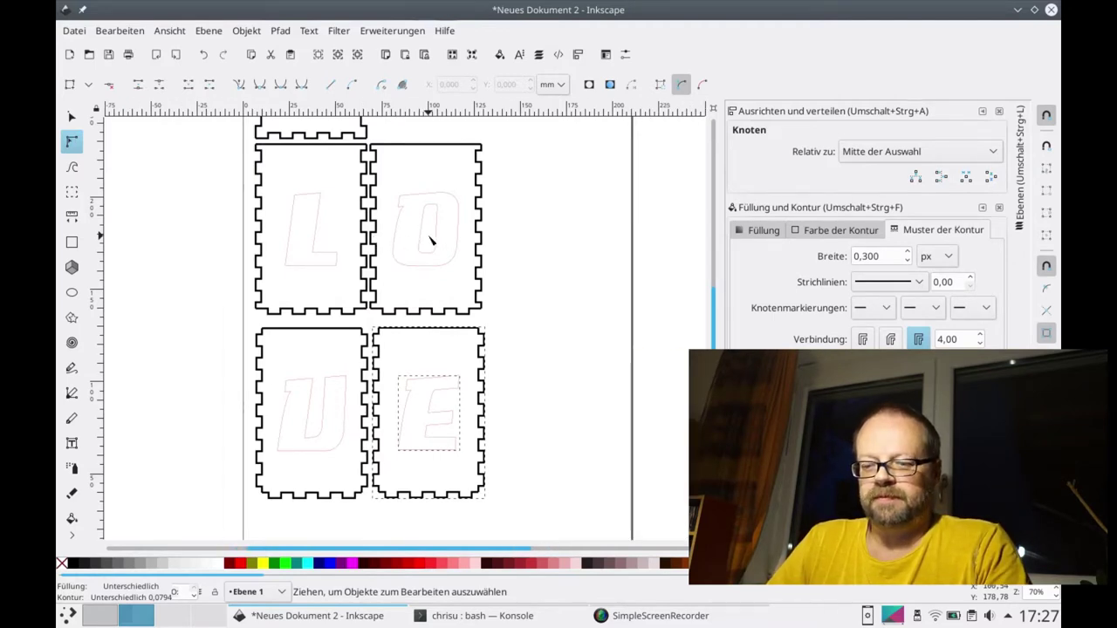
Zoom in on the O and add nodes along the top edge of its outline
{"action": "scroll", "coordinate": [429, 241], "scroll_direction": "up", "scroll_amount": 2, "text": "ctrl"}
{"action": "scroll", "coordinate": [429, 241], "scroll_direction": "up", "scroll_amount": 2, "text": "ctrl"}
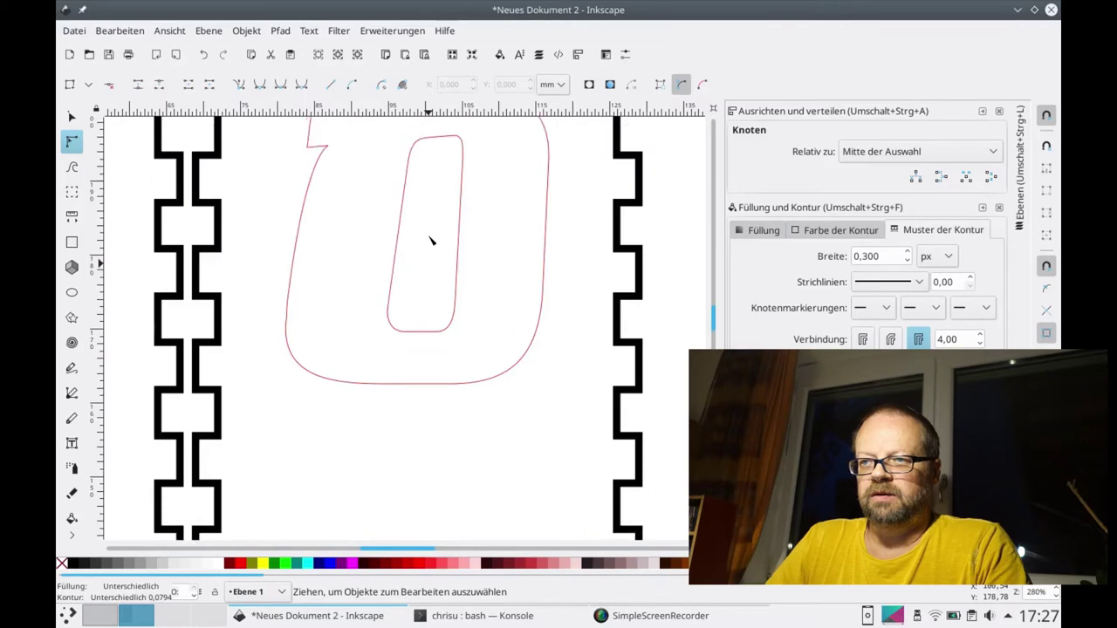
{"action": "scroll", "coordinate": [430, 241], "scroll_direction": "up", "scroll_amount": 1}
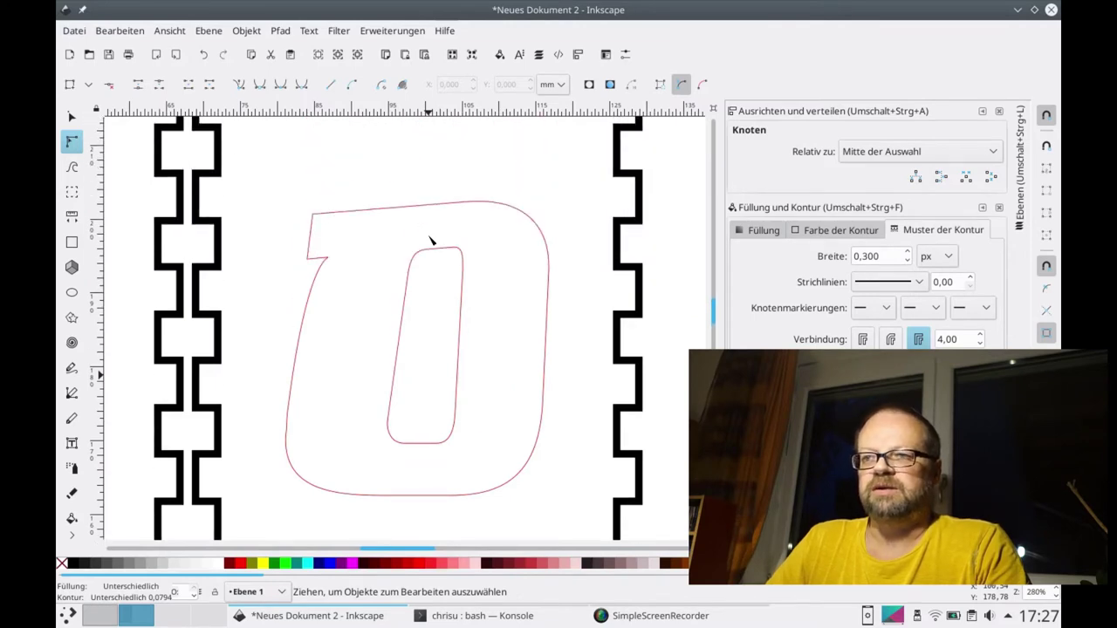
{"action": "left_click", "coordinate": [72, 393]}
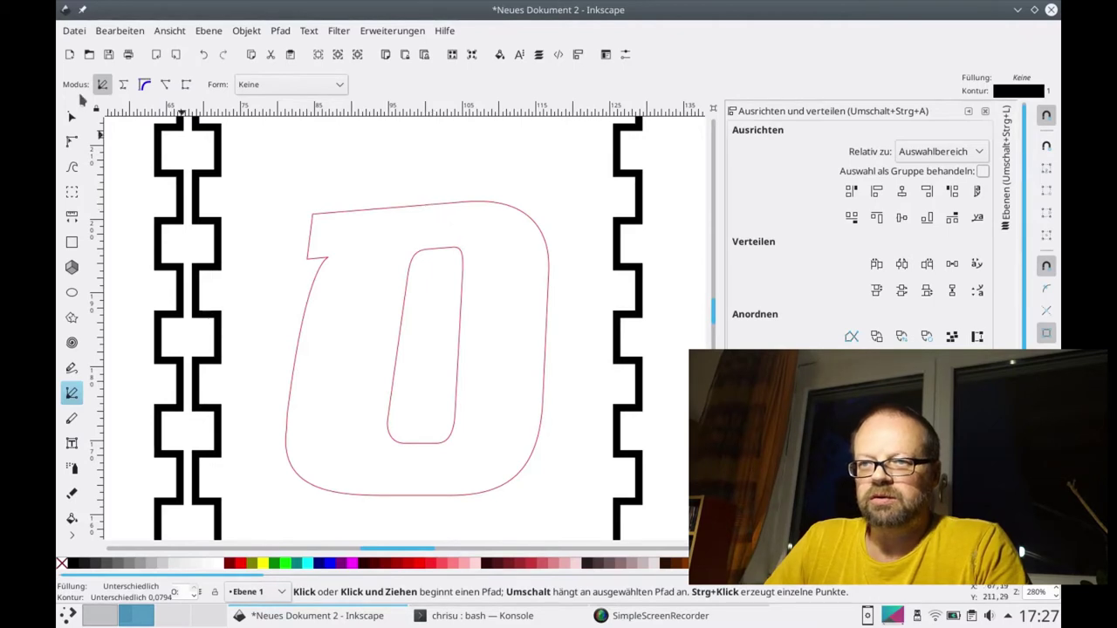
{"action": "left_click", "coordinate": [71, 141]}
{"action": "left_click", "coordinate": [432, 205]}
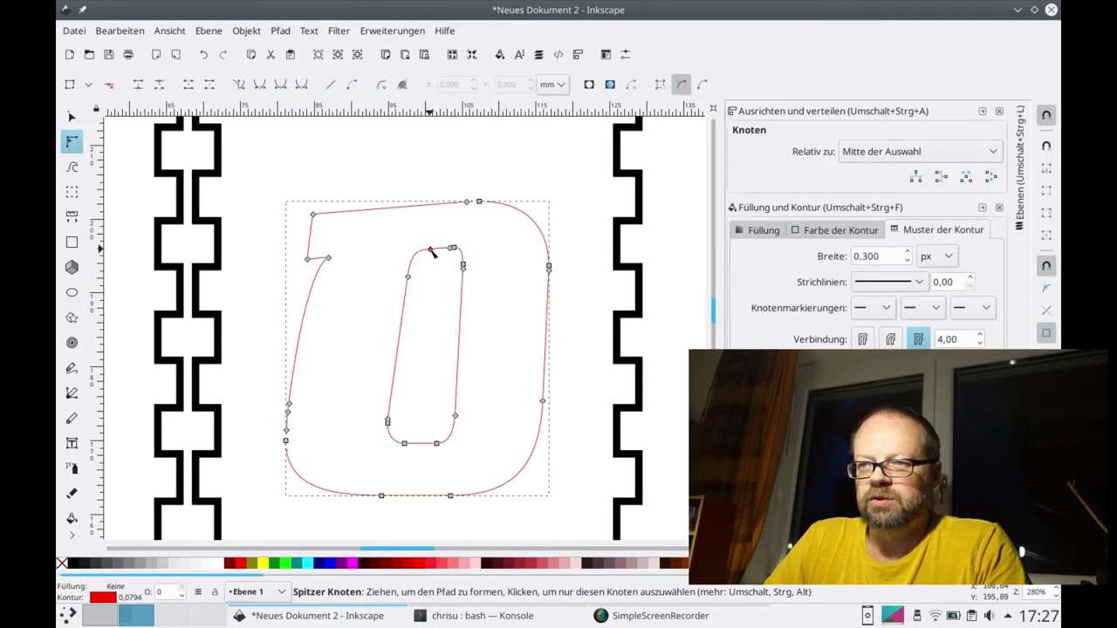
{"action": "left_click", "coordinate": [434, 206]}
{"action": "double_click", "coordinate": [432, 206]}
{"action": "left_click", "coordinate": [162, 88]}
Break the segment between two nodes on the O's inner top edge to leave a gap
{"action": "left_click", "coordinate": [431, 251]}
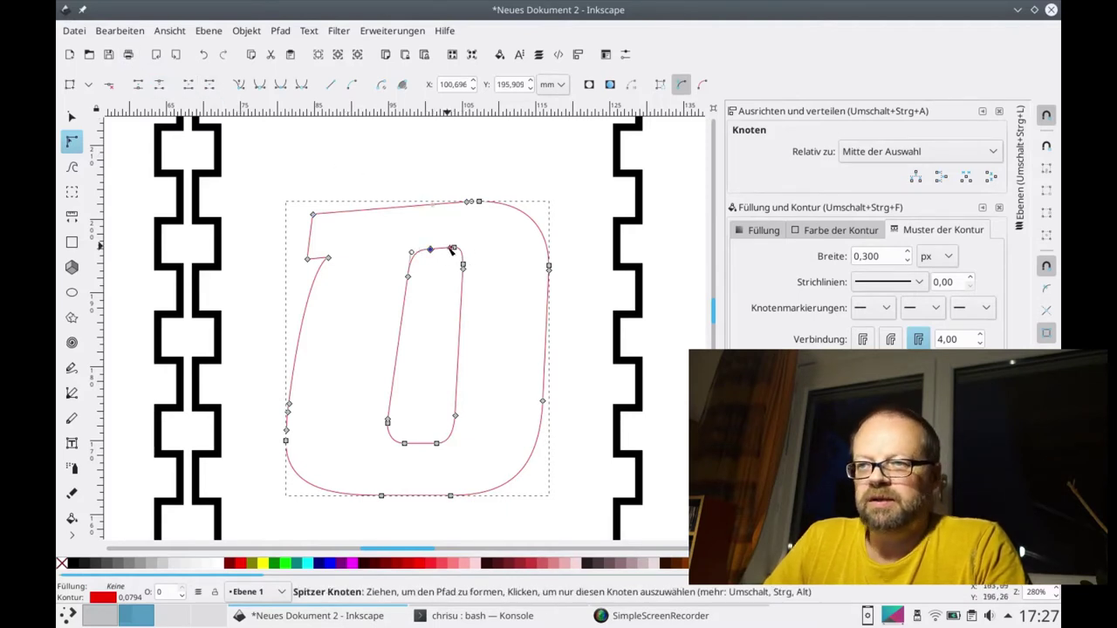
{"action": "scroll", "coordinate": [451, 253], "scroll_direction": "up", "scroll_amount": 2, "text": "ctrl"}
{"action": "scroll", "coordinate": [451, 255], "scroll_direction": "up", "scroll_amount": 2, "text": "ctrl"}
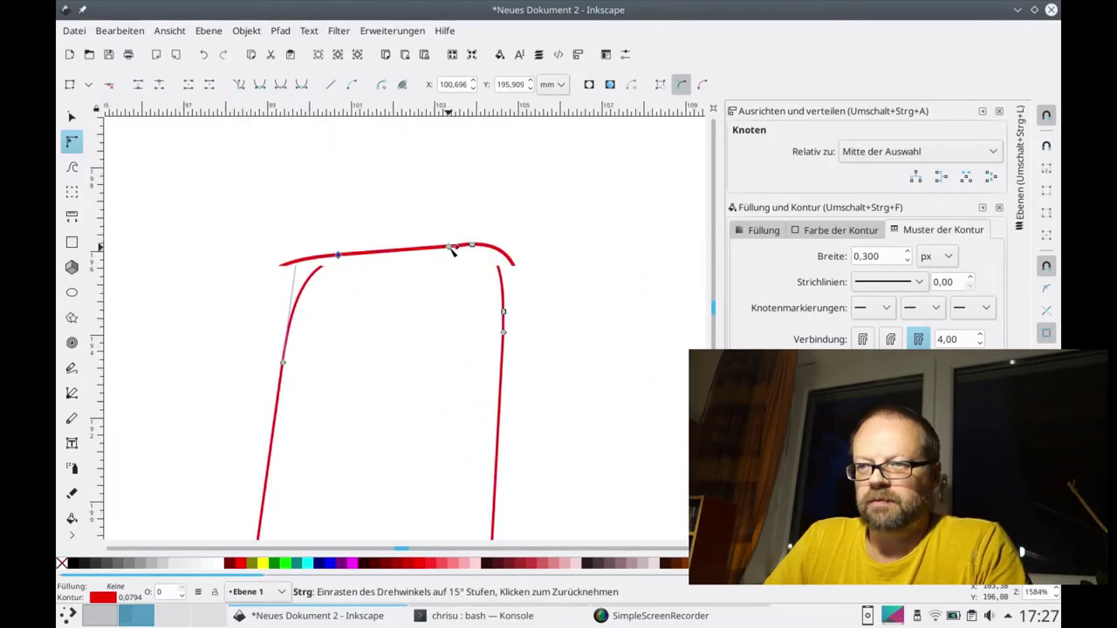
{"action": "scroll", "coordinate": [451, 258], "scroll_direction": "up", "scroll_amount": 1, "text": "ctrl"}
{"action": "left_click", "coordinate": [451, 250]}
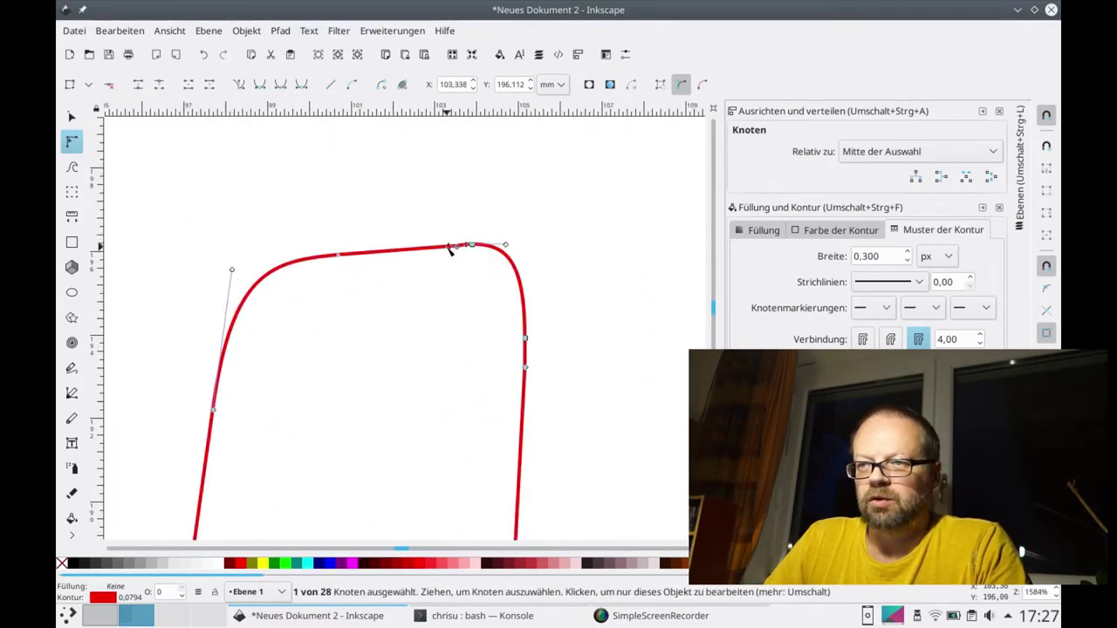
{"action": "left_click", "coordinate": [160, 88]}
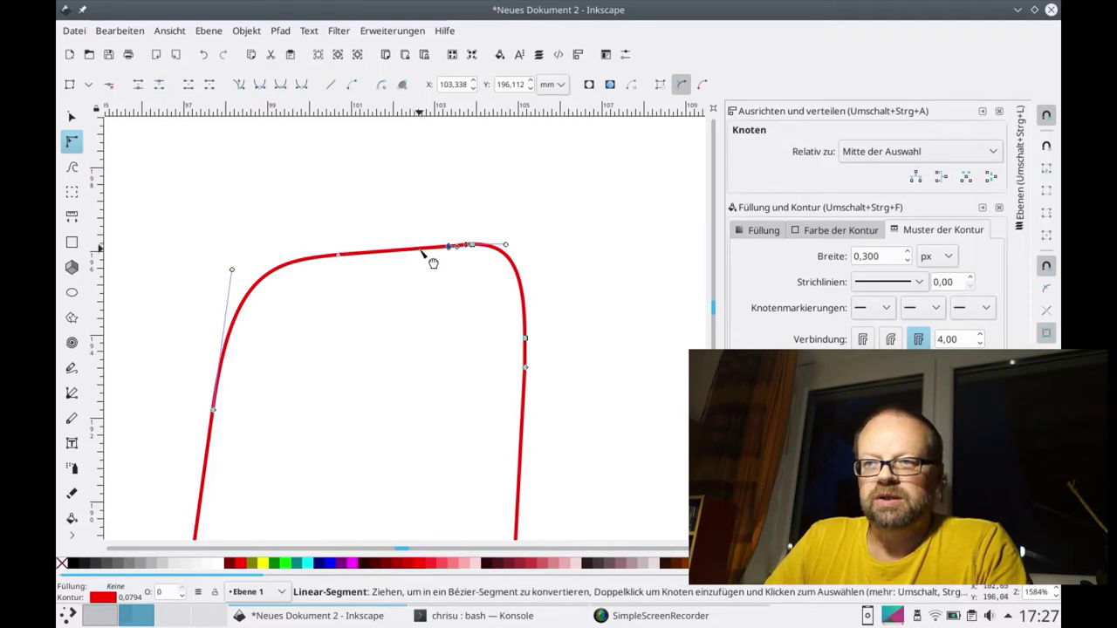
{"action": "key", "text": "alt+Delete"}
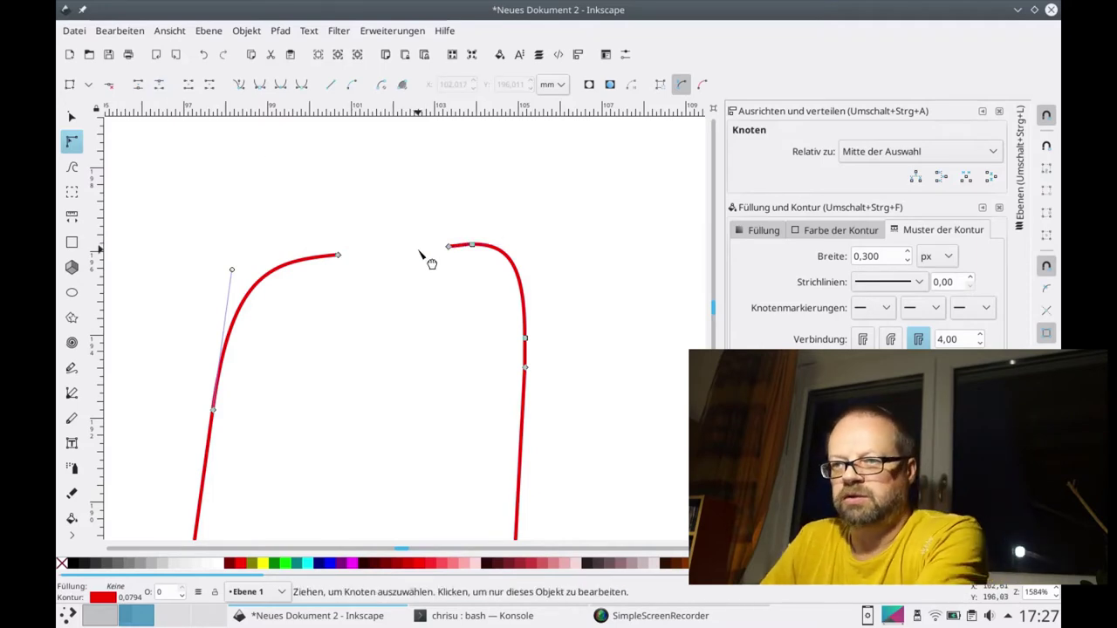
Add two nodes on the outer top edge and delete the segment between them
{"action": "scroll", "coordinate": [428, 261], "scroll_direction": "up", "scroll_amount": 2}
{"action": "scroll", "coordinate": [420, 252], "scroll_direction": "up", "scroll_amount": 4}
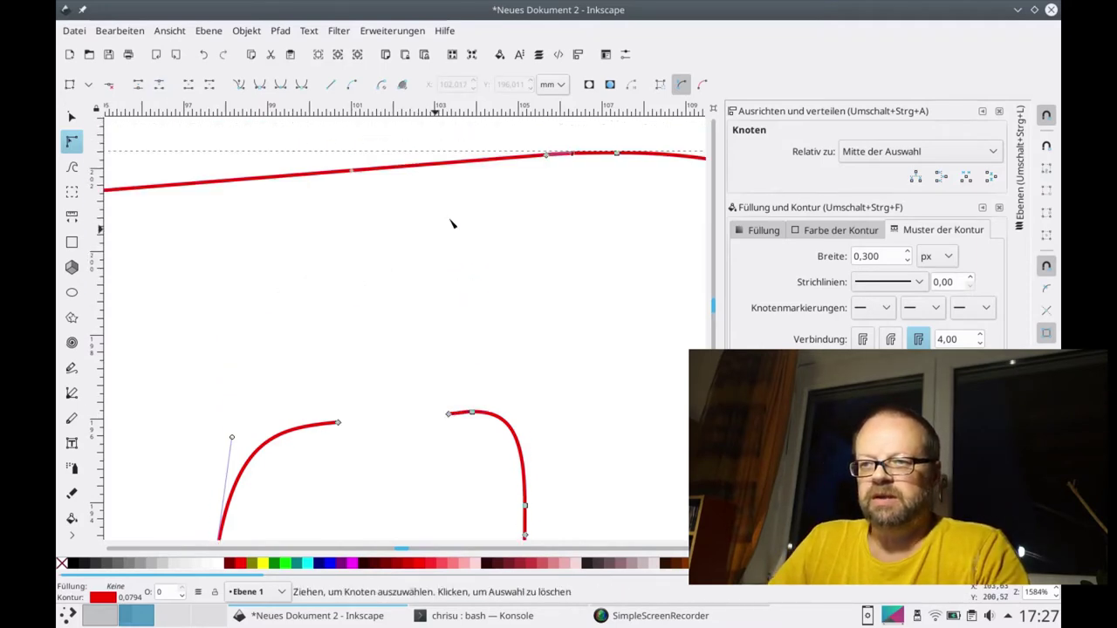
{"action": "double_click", "coordinate": [460, 164]}
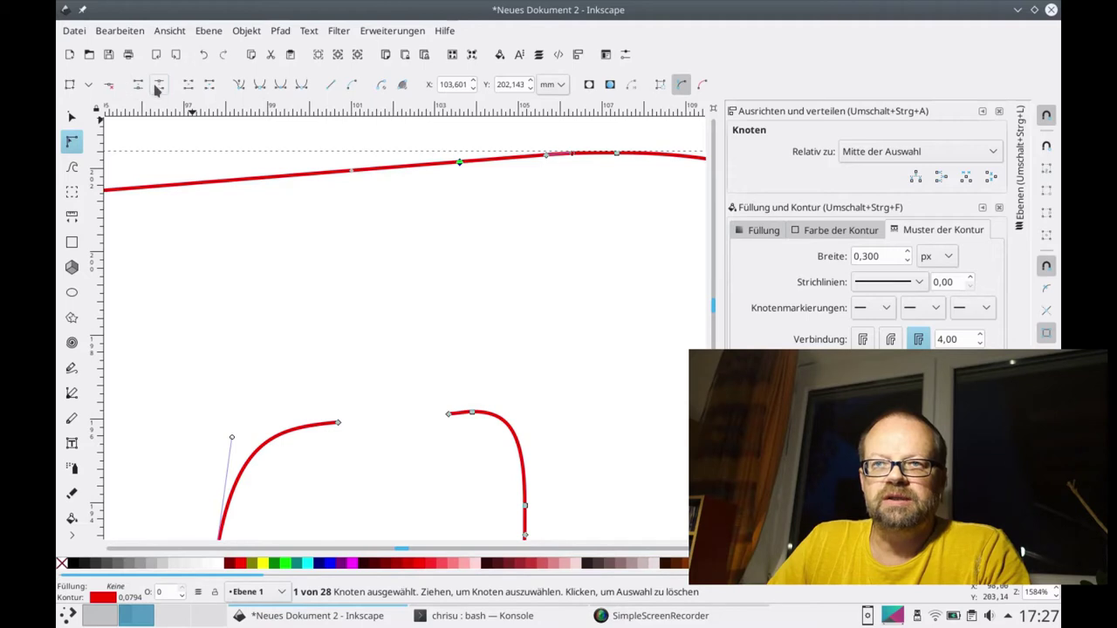
{"action": "double_click", "coordinate": [436, 171]}
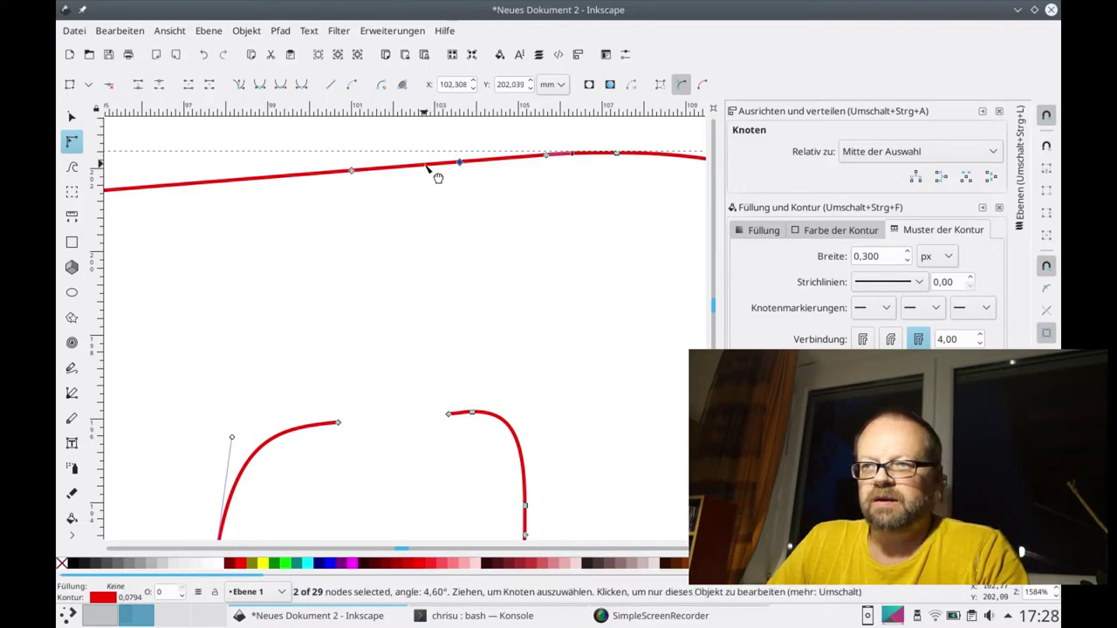
{"action": "key", "text": "alt+Delete"}
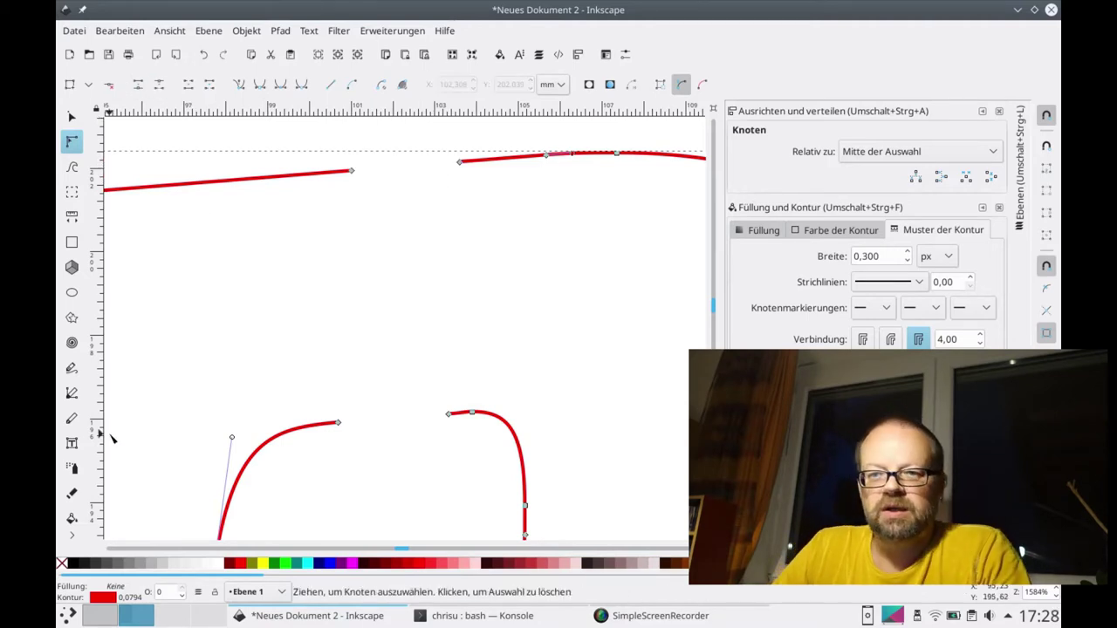
Draw two straight lines linking the O's outer and inner top gap ends, stroked red
{"action": "left_click", "coordinate": [71, 392]}
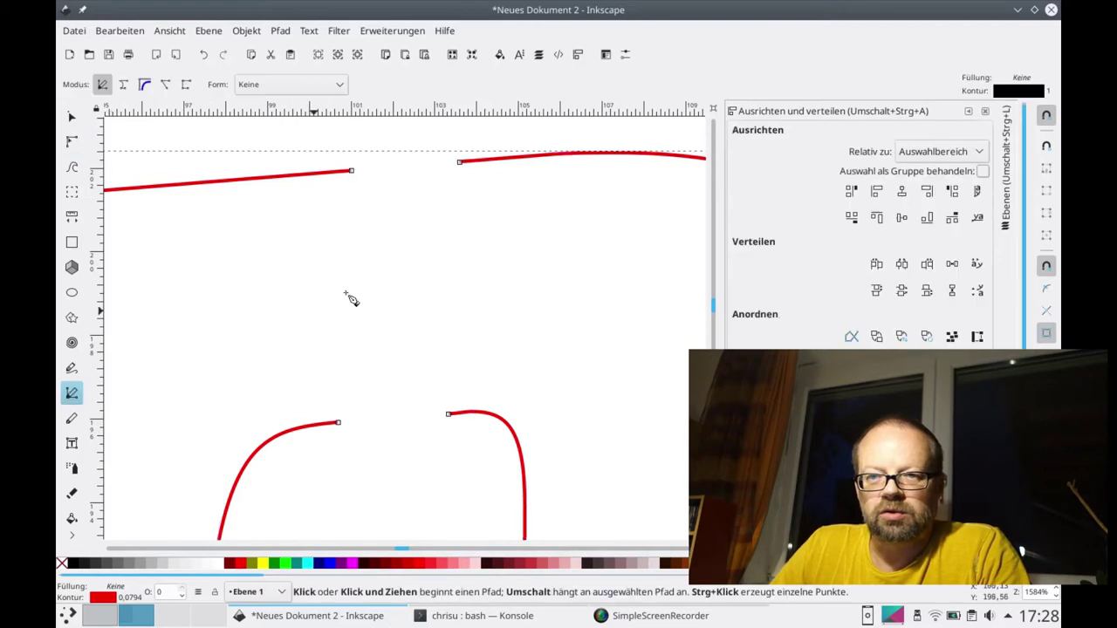
{"action": "left_click", "coordinate": [352, 171]}
{"action": "left_click", "coordinate": [340, 424]}
{"action": "left_click", "coordinate": [460, 163]}
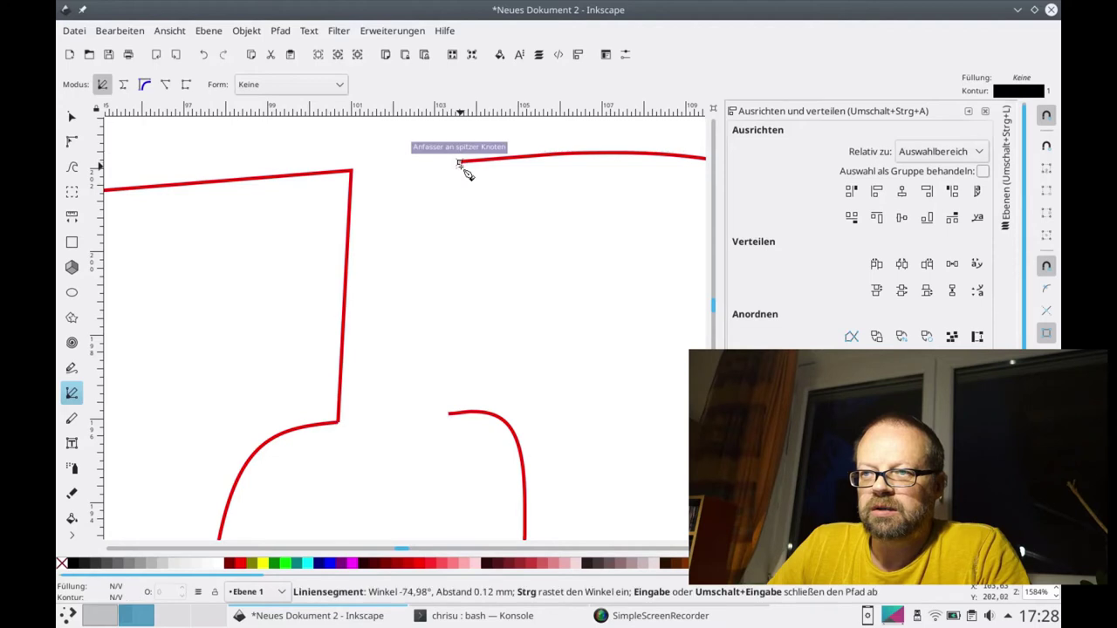
{"action": "left_click", "coordinate": [449, 414]}
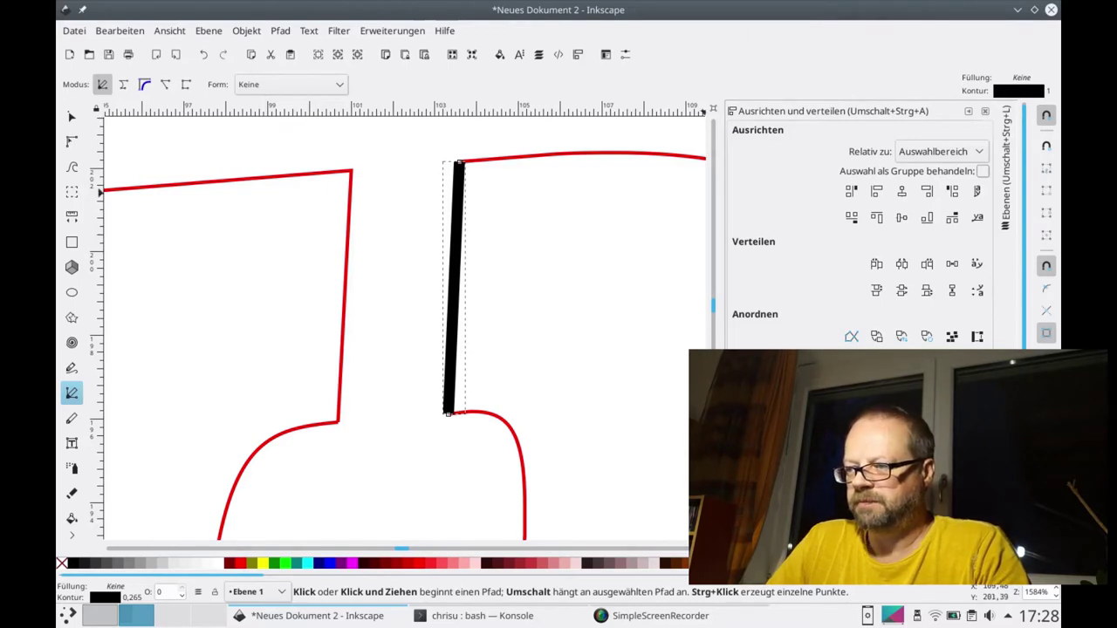
{"action": "key", "text": "ctrl+shift+v"}
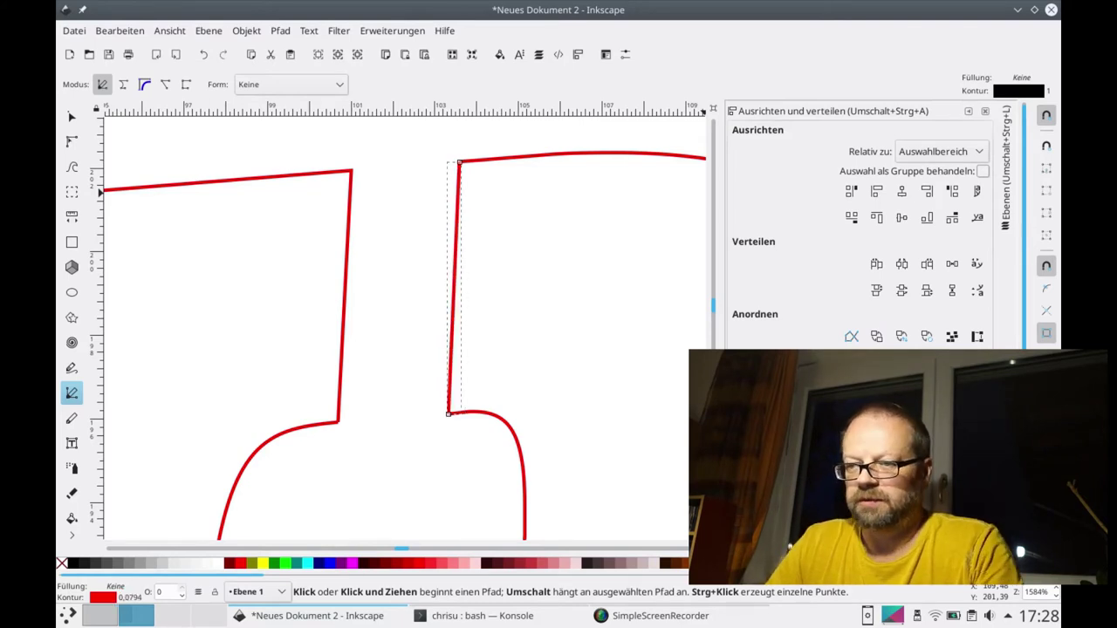
{"action": "scroll", "coordinate": [459, 404], "scroll_direction": "down", "scroll_amount": 3}
{"action": "scroll", "coordinate": [463, 407], "scroll_direction": "down", "scroll_amount": 4}
{"action": "scroll", "coordinate": [460, 406], "scroll_direction": "down", "scroll_amount": 5}
{"action": "scroll", "coordinate": [461, 407], "scroll_direction": "down", "scroll_amount": 2}
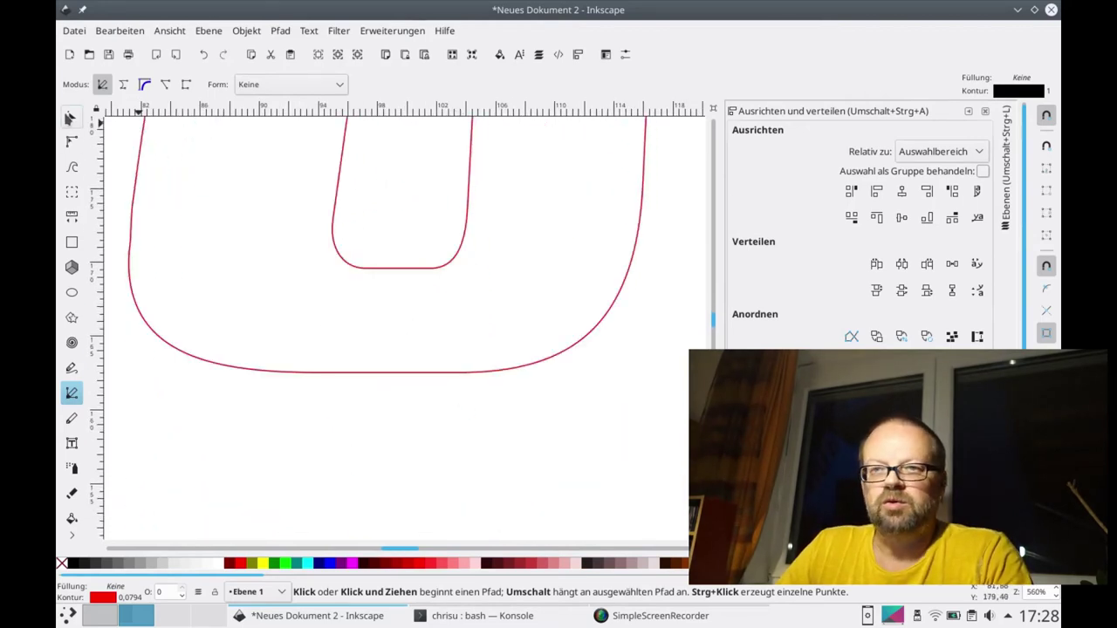
Delete the bottom segment of the O's inner curve to open a gap
{"action": "left_click", "coordinate": [71, 141]}
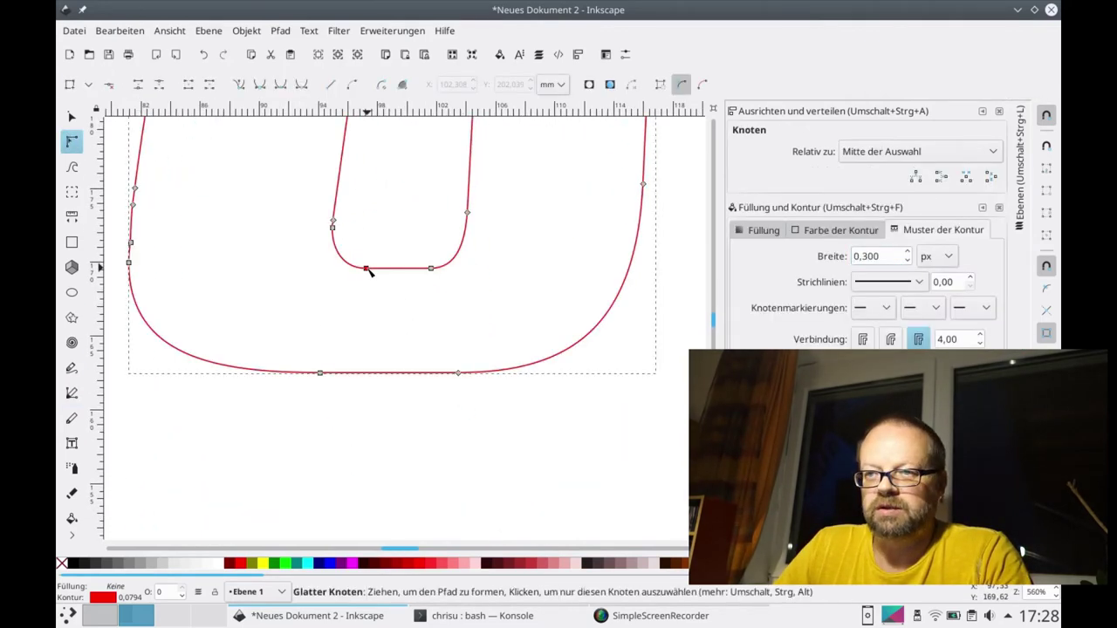
{"action": "left_click", "coordinate": [366, 269]}
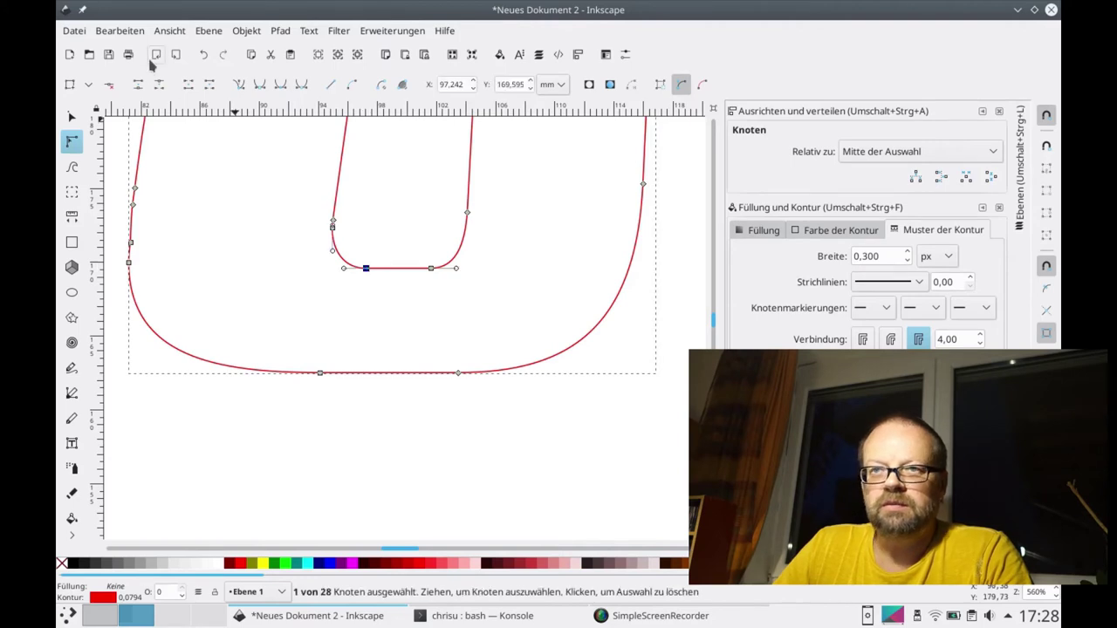
{"action": "left_click", "coordinate": [160, 87]}
{"action": "left_click", "coordinate": [431, 268]}
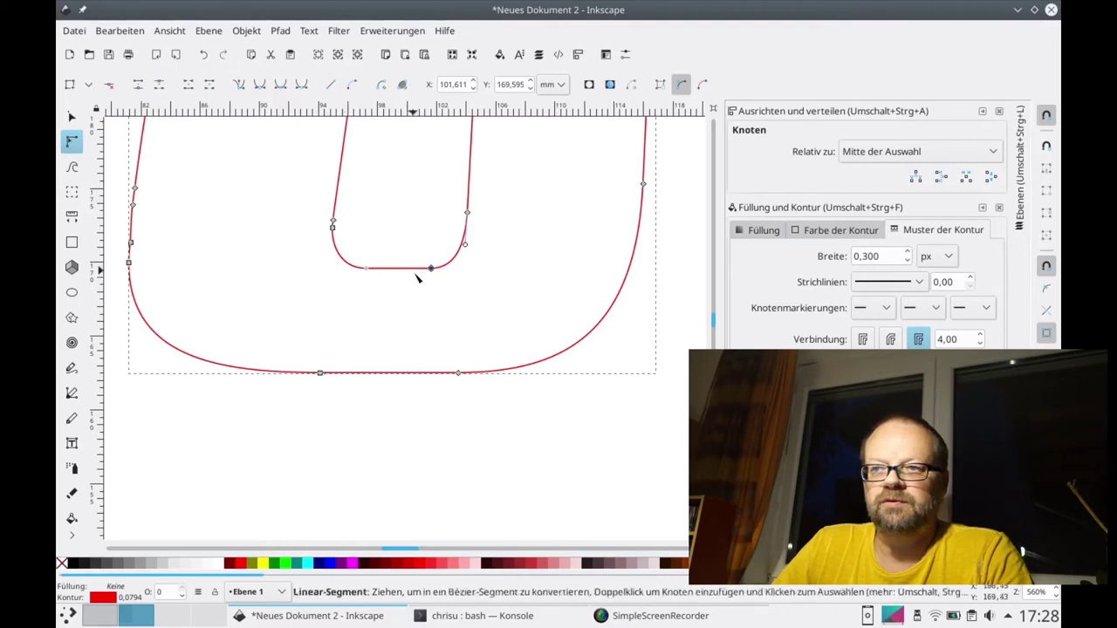
{"action": "double_click", "coordinate": [413, 268]}
{"action": "key", "text": "Delete"}
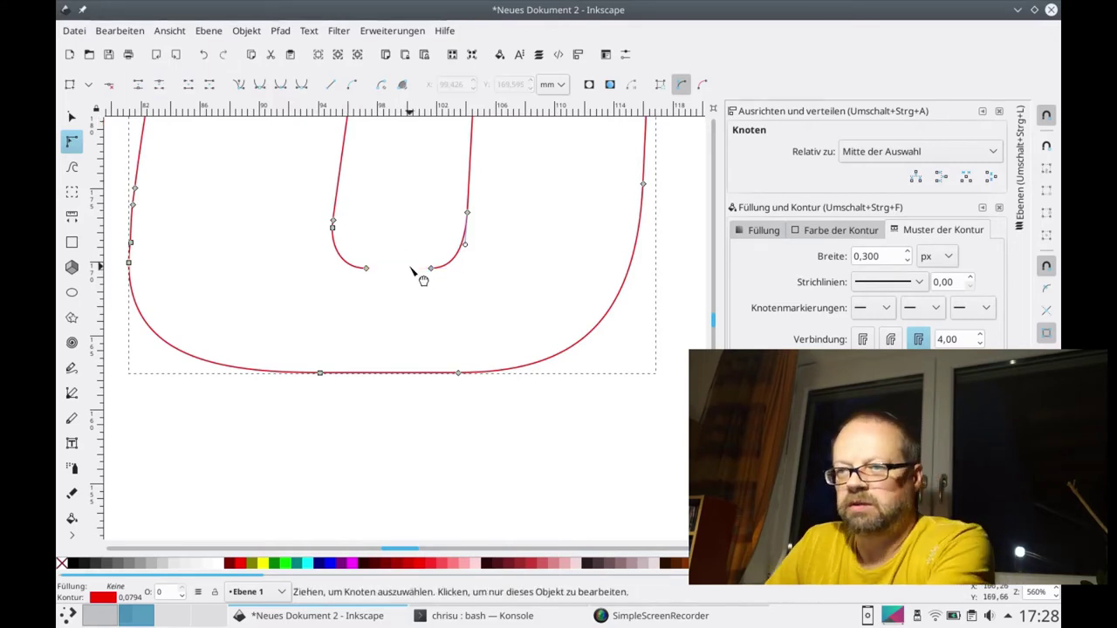
Add two nodes on the outer bottom edge and cut the segment between them
{"action": "double_click", "coordinate": [358, 373]}
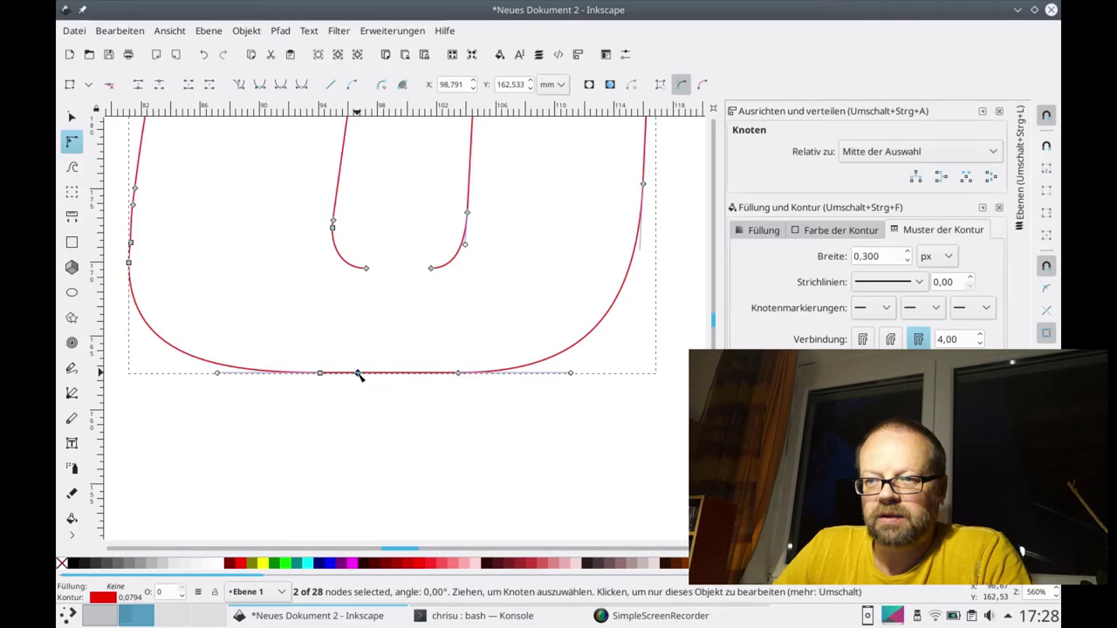
{"action": "left_click", "coordinate": [160, 85]}
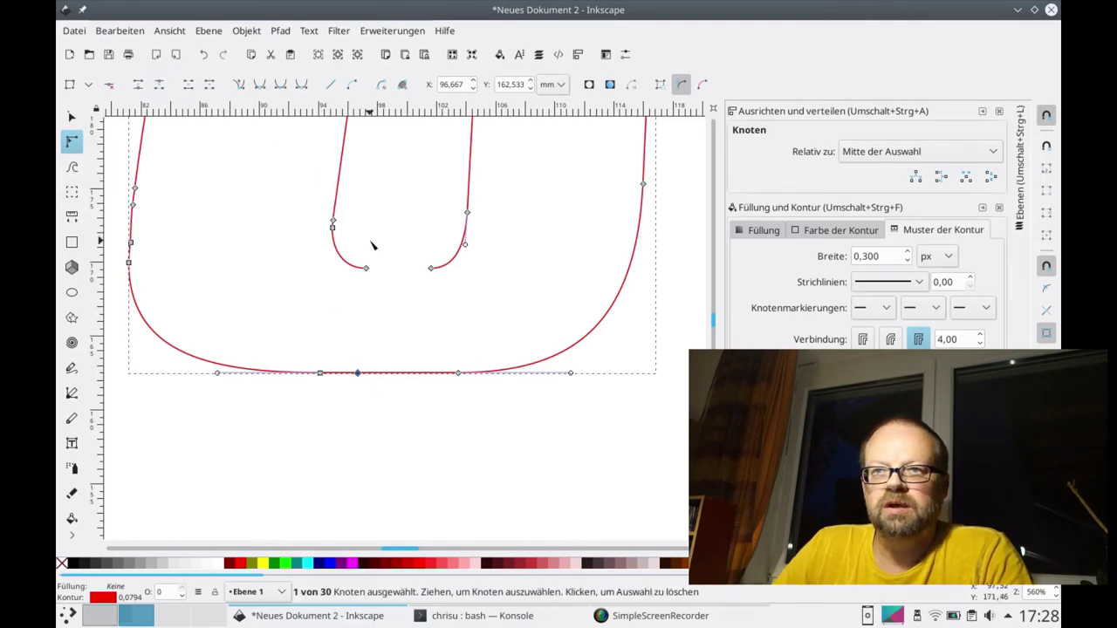
{"action": "double_click", "coordinate": [425, 374]}
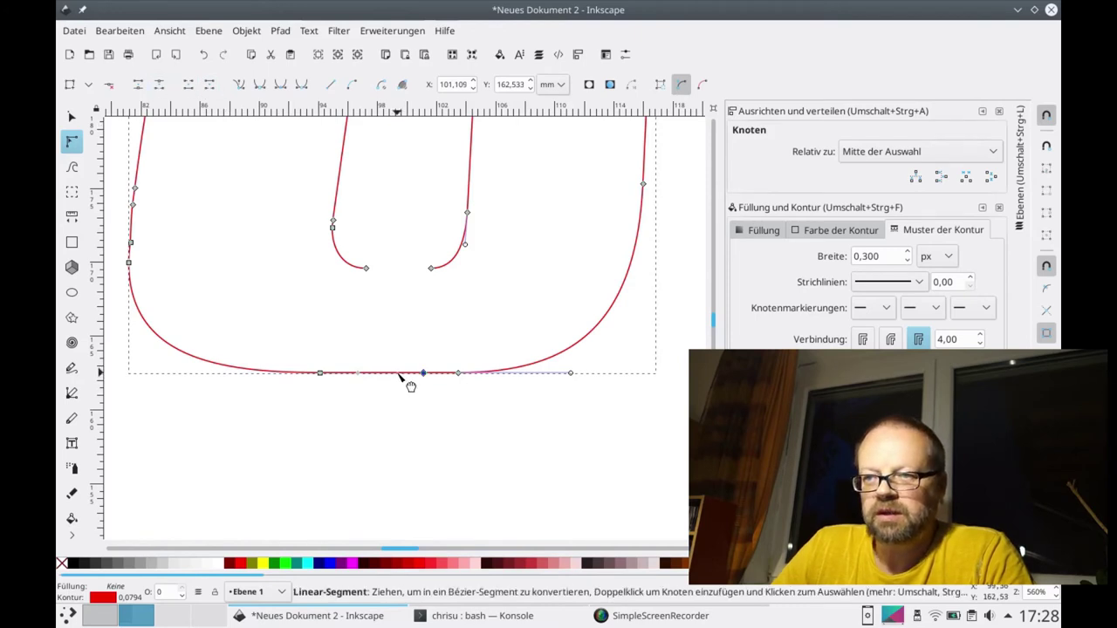
{"action": "left_click", "coordinate": [400, 374], "text": "ctrl+alt"}
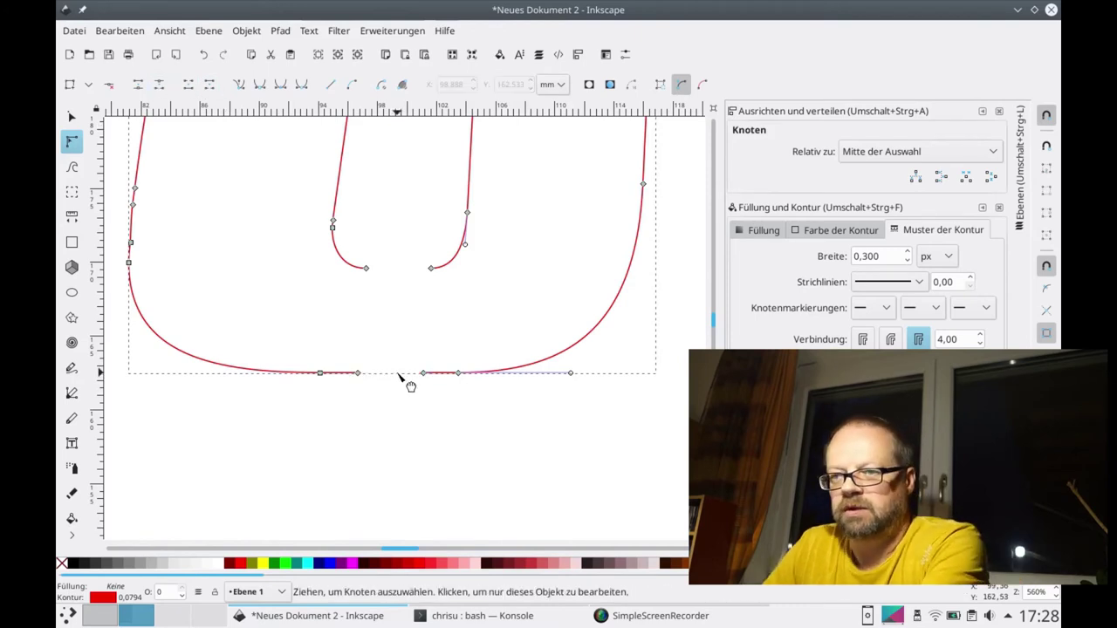
{"action": "left_click", "coordinate": [353, 373]}
{"action": "key", "text": "Delete"}
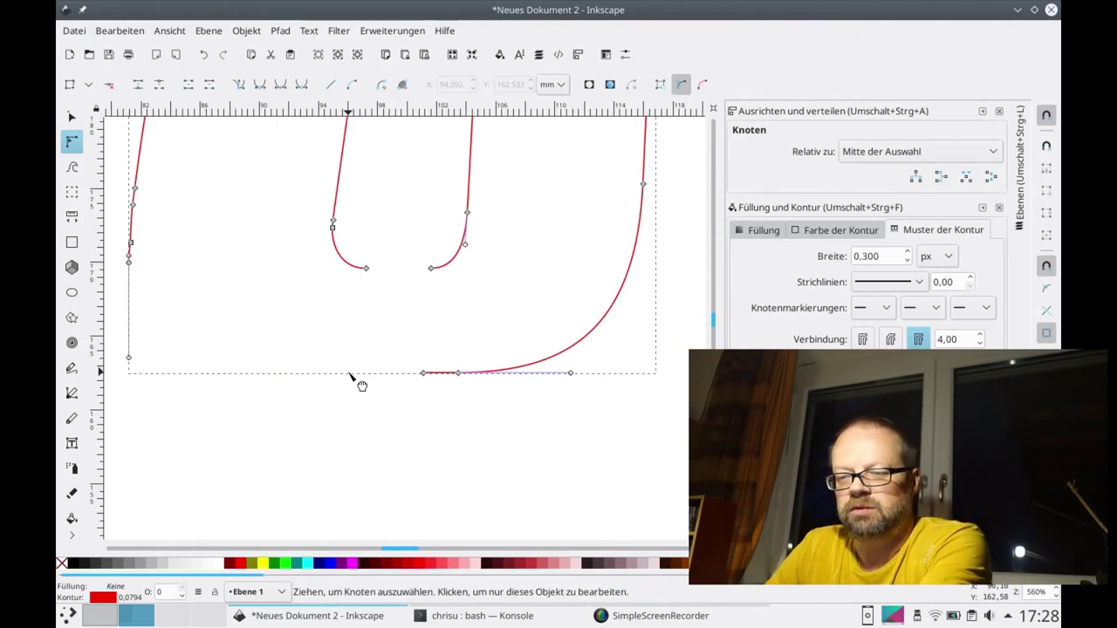
{"action": "key", "text": "ctrl+z"}
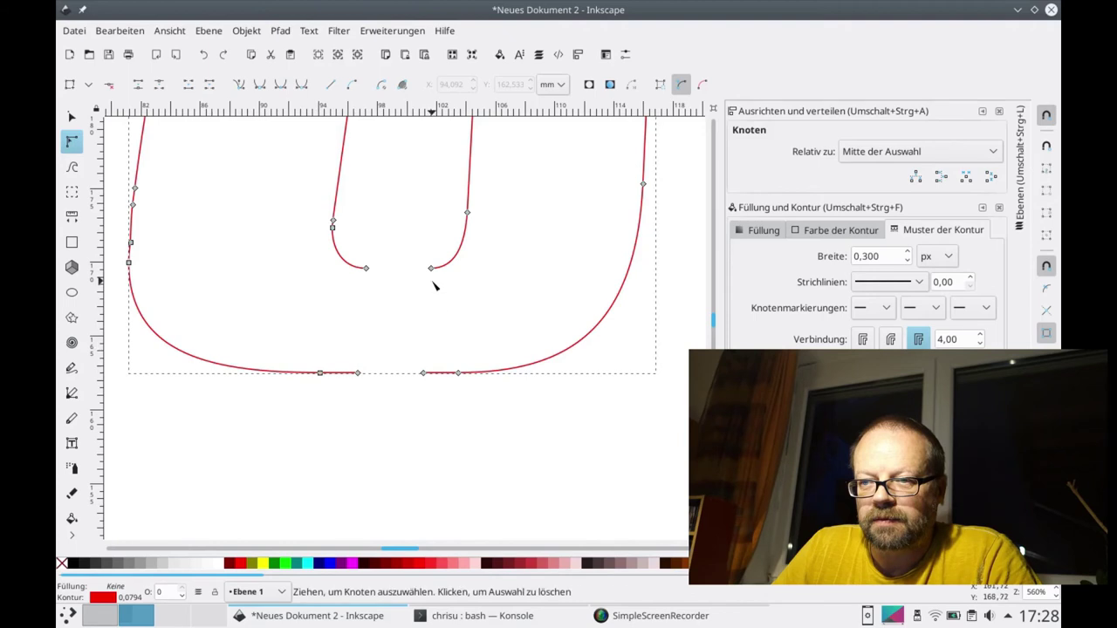
Draw two straight lines joining the inner and outer bottom gap ends
{"action": "left_click", "coordinate": [71, 392]}
{"action": "left_click", "coordinate": [367, 268]}
{"action": "left_click", "coordinate": [358, 374]}
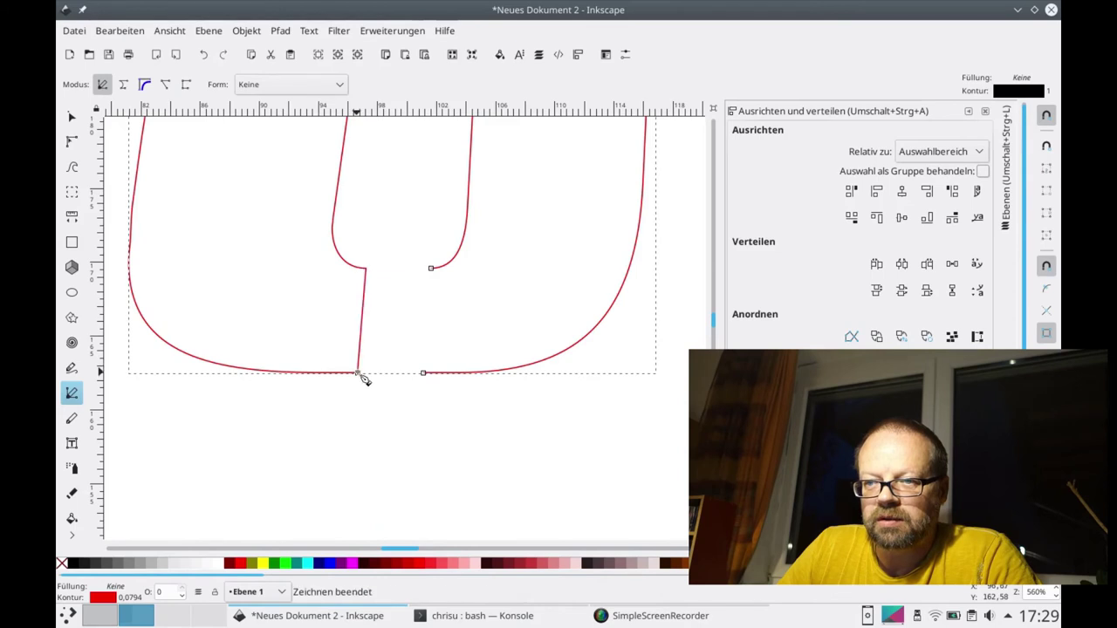
{"action": "left_click", "coordinate": [432, 269]}
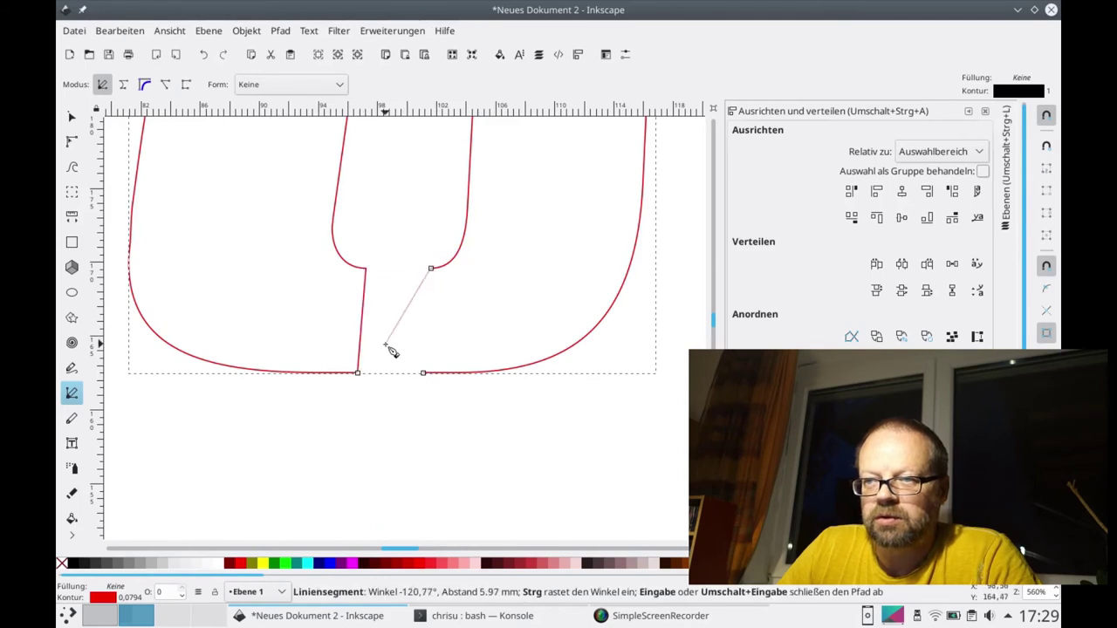
{"action": "left_click", "coordinate": [423, 373]}
Select all panels and LOVE letters and give them a red 0.0794 hairline stroke
{"action": "scroll", "coordinate": [332, 330], "scroll_direction": "down", "scroll_amount": 5}
{"action": "scroll", "coordinate": [341, 329], "scroll_direction": "up", "scroll_amount": 1}
{"action": "scroll", "coordinate": [343, 329], "scroll_direction": "down", "scroll_amount": 1}
{"action": "scroll", "coordinate": [343, 329], "scroll_direction": "down", "scroll_amount": 1}
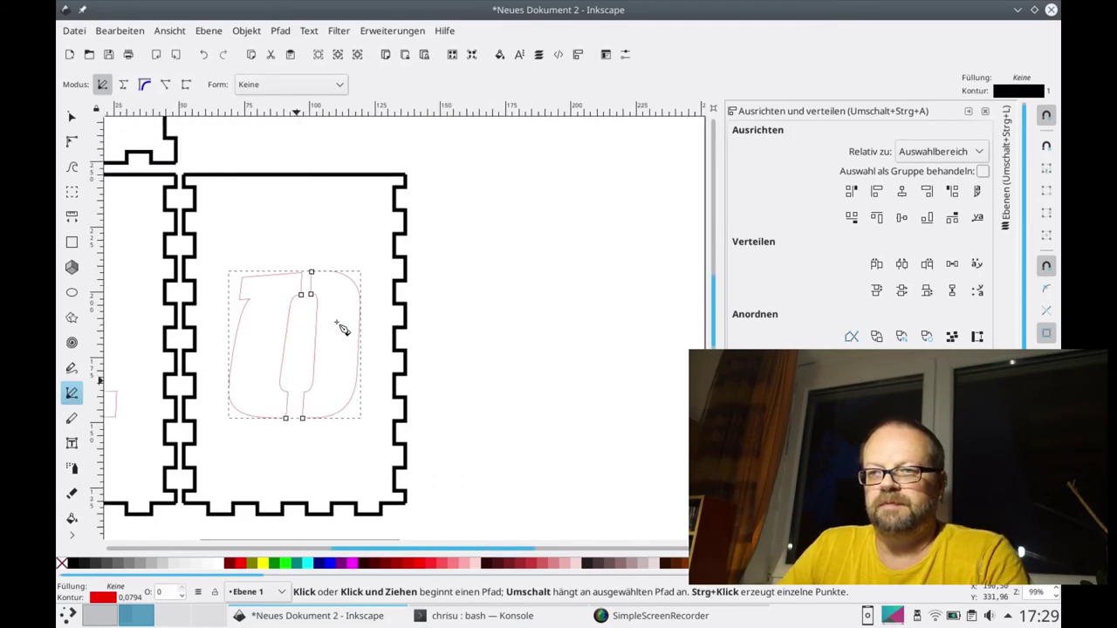
{"action": "scroll", "coordinate": [343, 329], "scroll_direction": "down", "scroll_amount": 1}
{"action": "scroll", "coordinate": [331, 323], "scroll_direction": "down", "scroll_amount": 1}
{"action": "scroll", "coordinate": [316, 319], "scroll_direction": "down", "scroll_amount": 1}
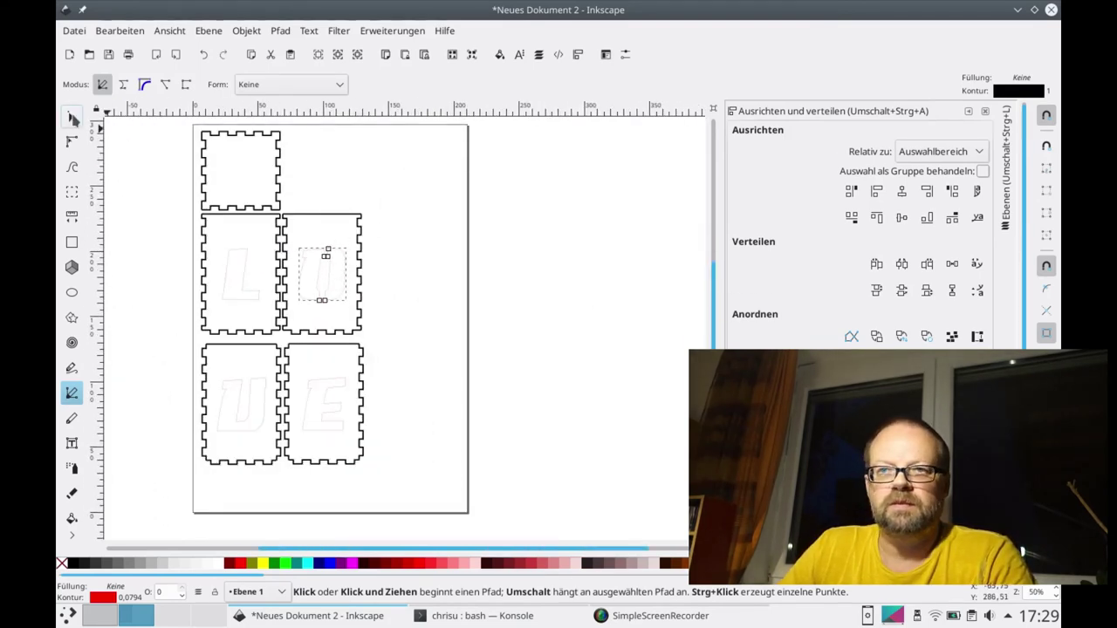
{"action": "left_click", "coordinate": [72, 116]}
{"action": "left_click_drag", "start_coordinate": [174, 126], "coordinate": [397, 494]}
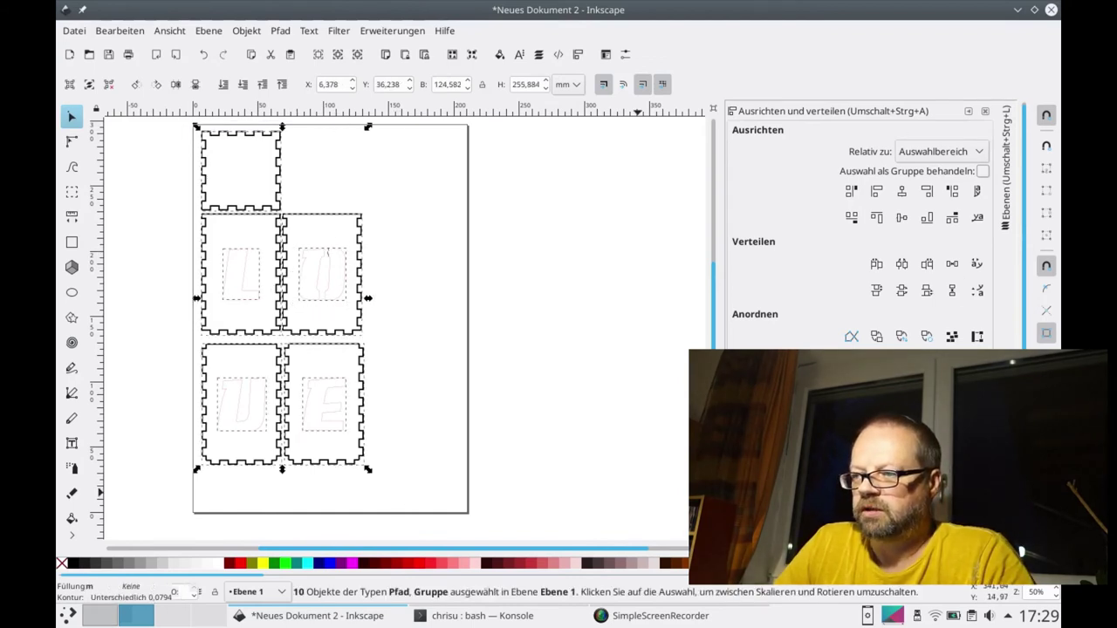
{"action": "left_click", "coordinate": [240, 563], "text": "shift"}
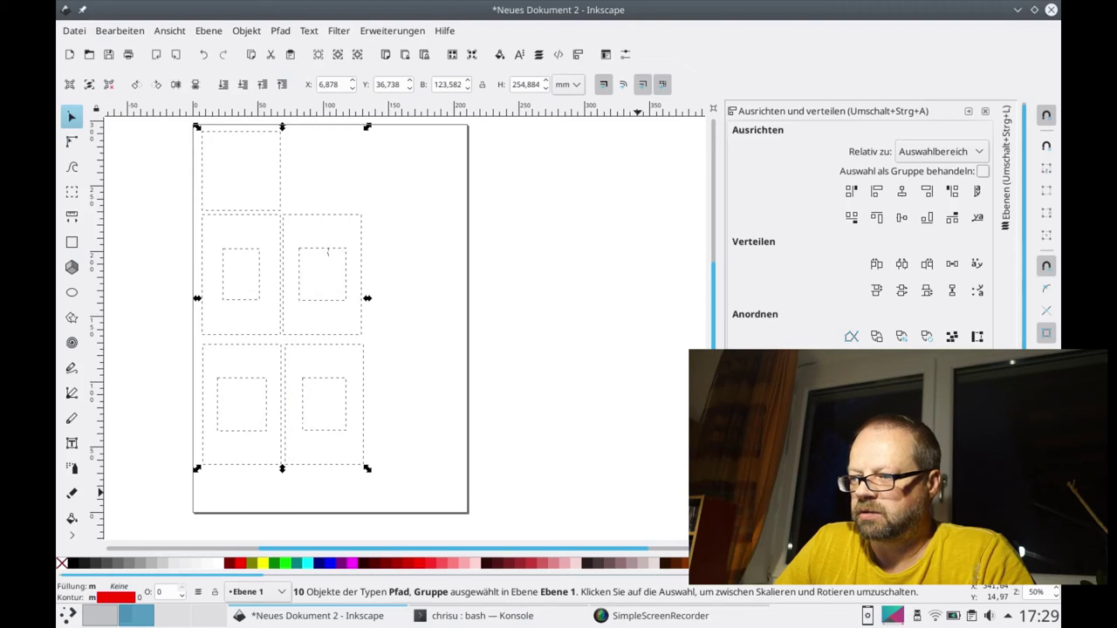
{"action": "key", "text": "Return"}
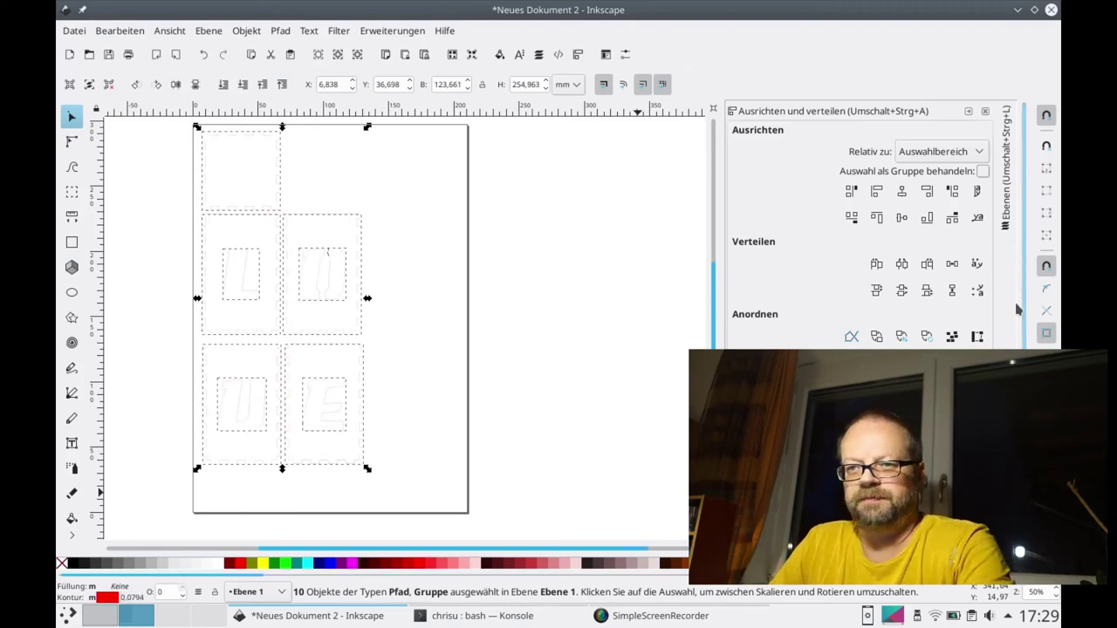
{"action": "left_click", "coordinate": [481, 317]}
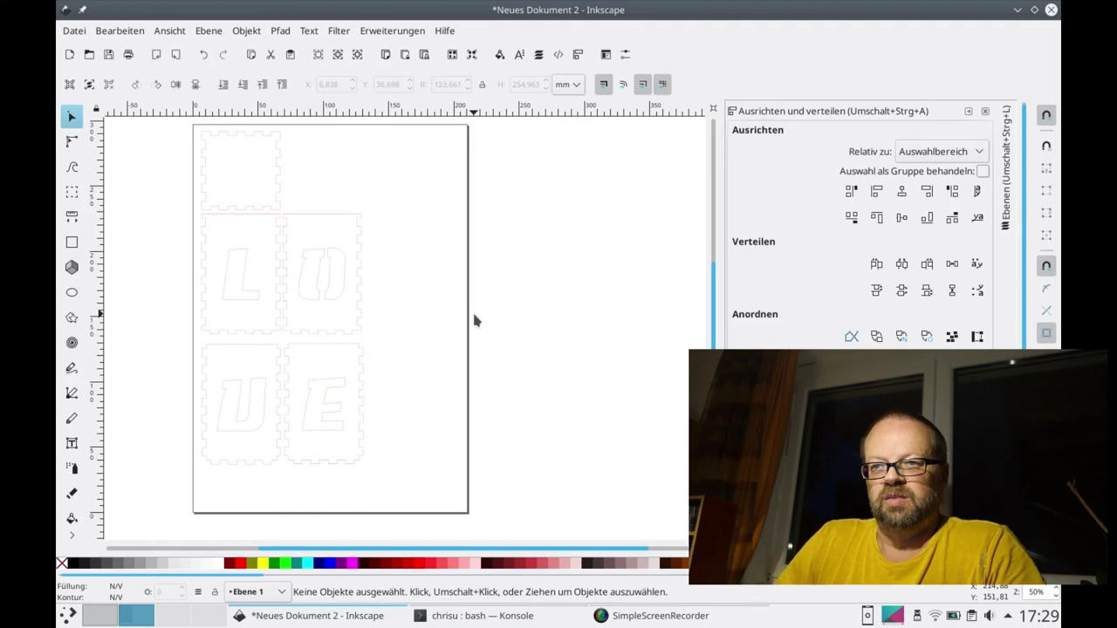
{"action": "scroll", "coordinate": [366, 310], "scroll_direction": "left", "scroll_amount": 2}
{"action": "scroll", "coordinate": [366, 310], "scroll_direction": "left", "scroll_amount": 1}
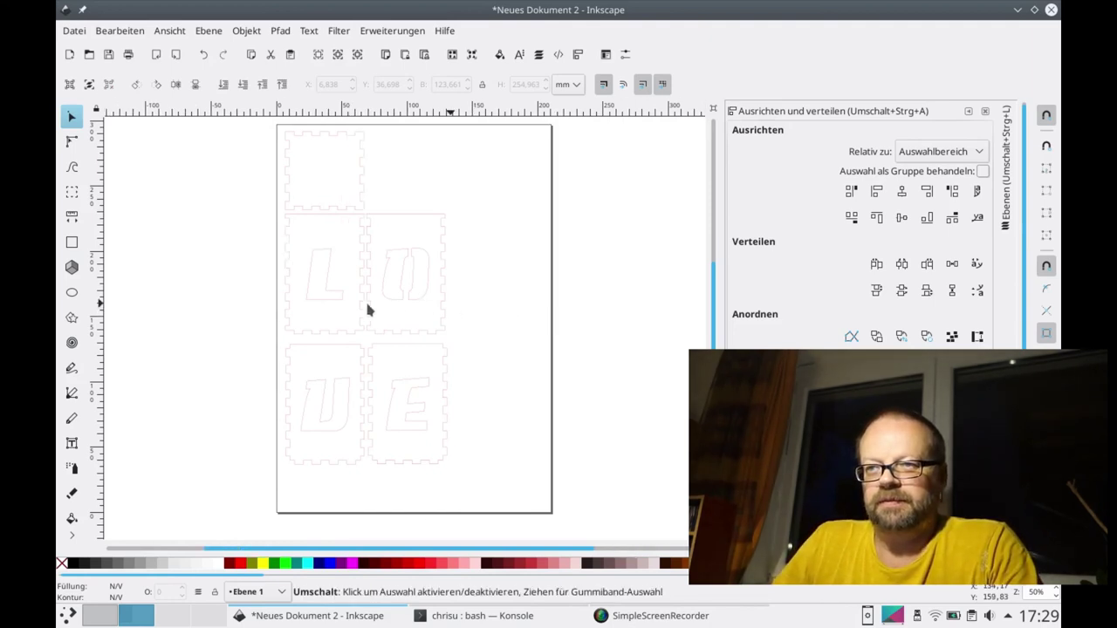